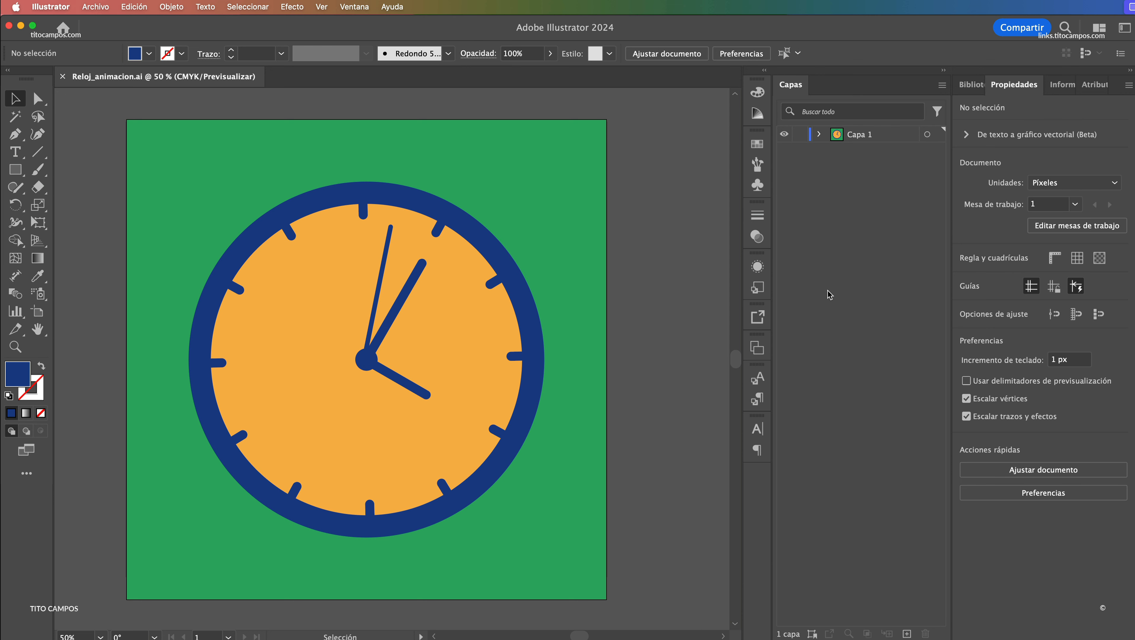
# Add a new layer above the clock artwork and rename the original layer Capa 1 as "Fondo"
pyautogui.click(875, 139)
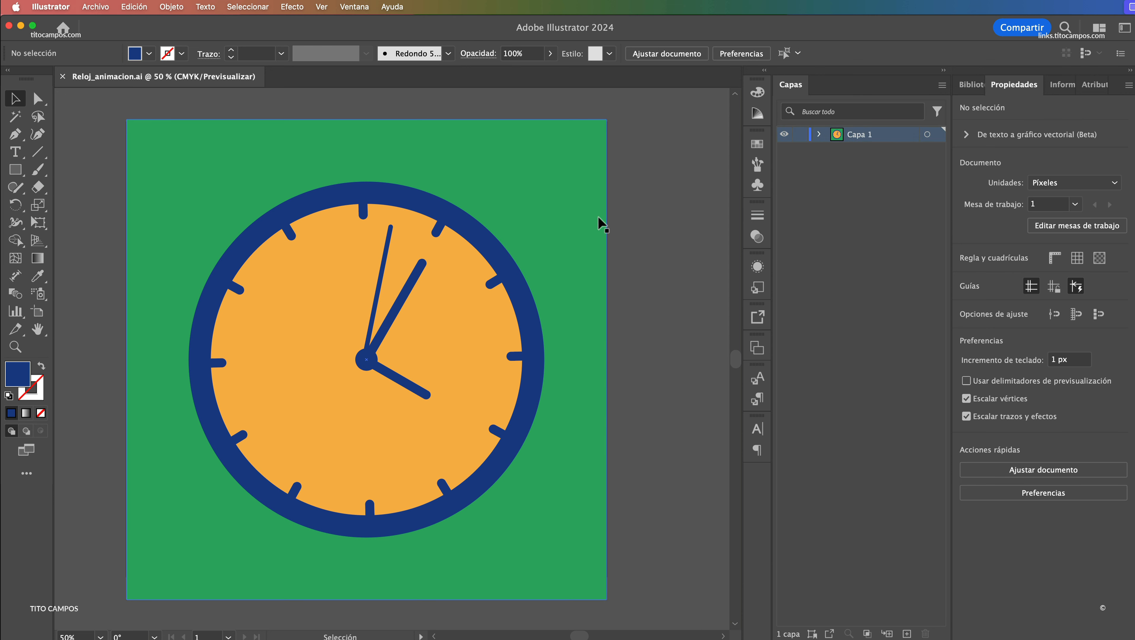
pyautogui.click(906, 633)
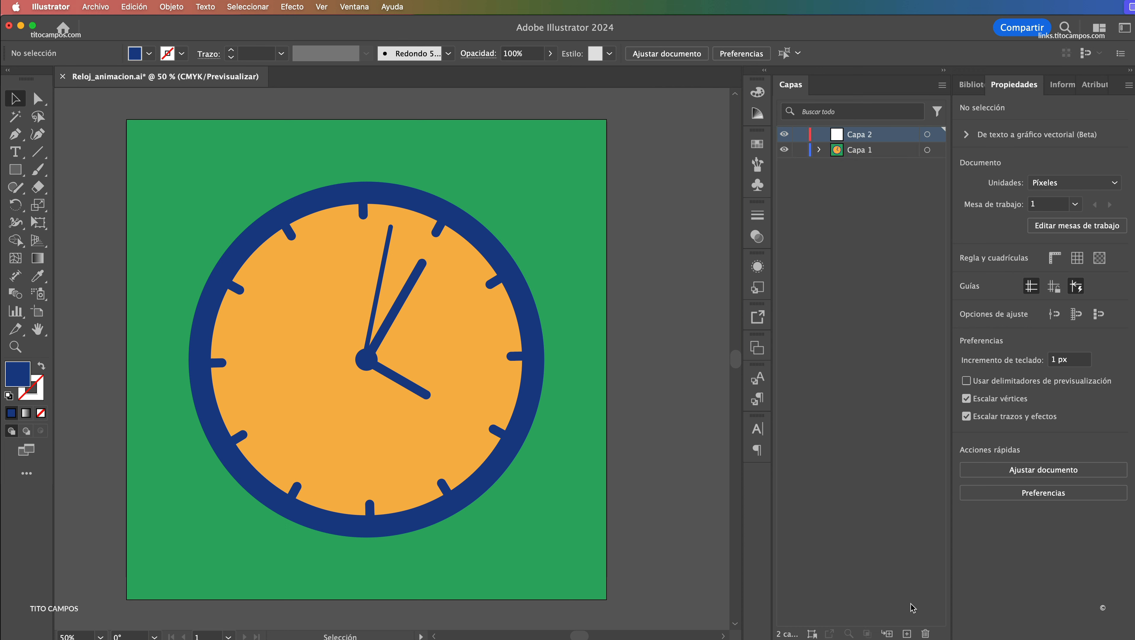
pyautogui.click(860, 150)
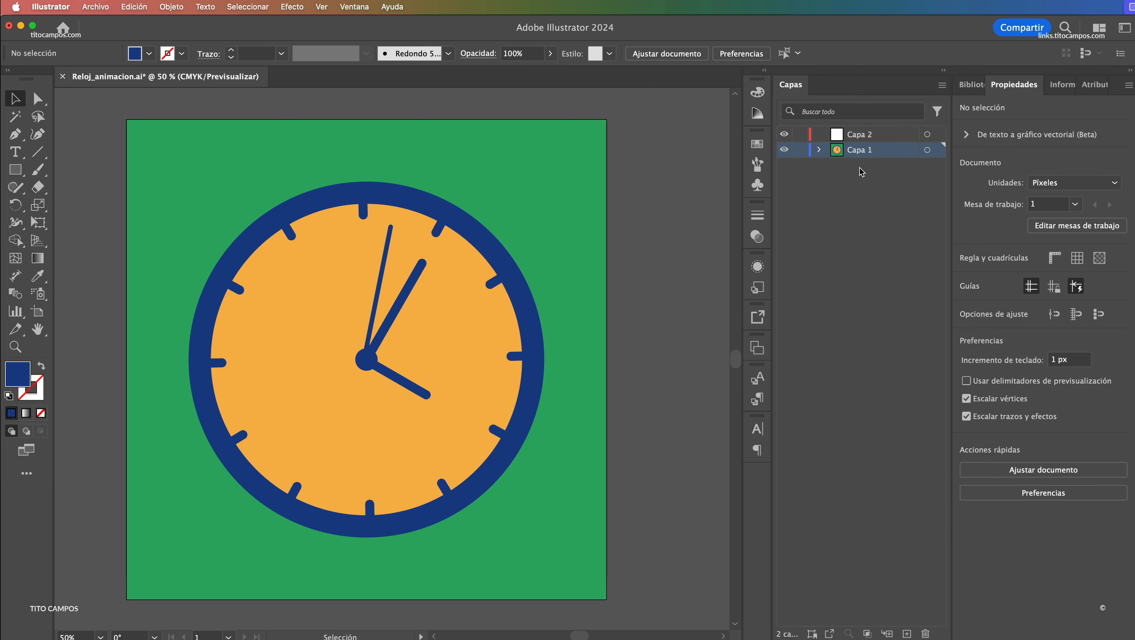
pyautogui.doubleClick(859, 151)
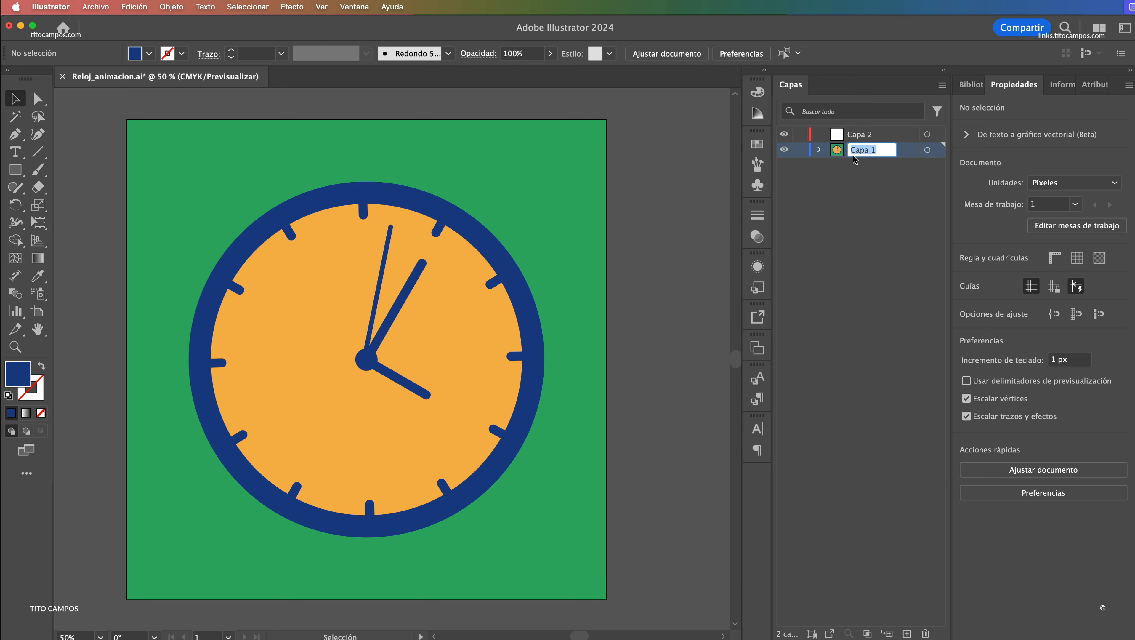
pyautogui.write('Fondo')
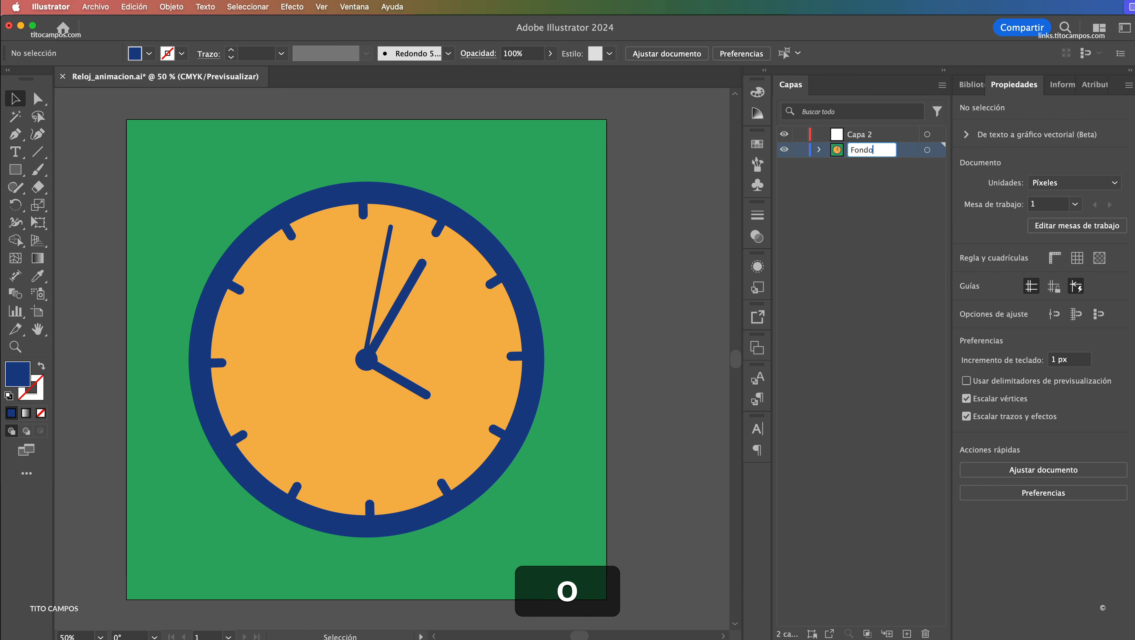
pyautogui.press('Return')
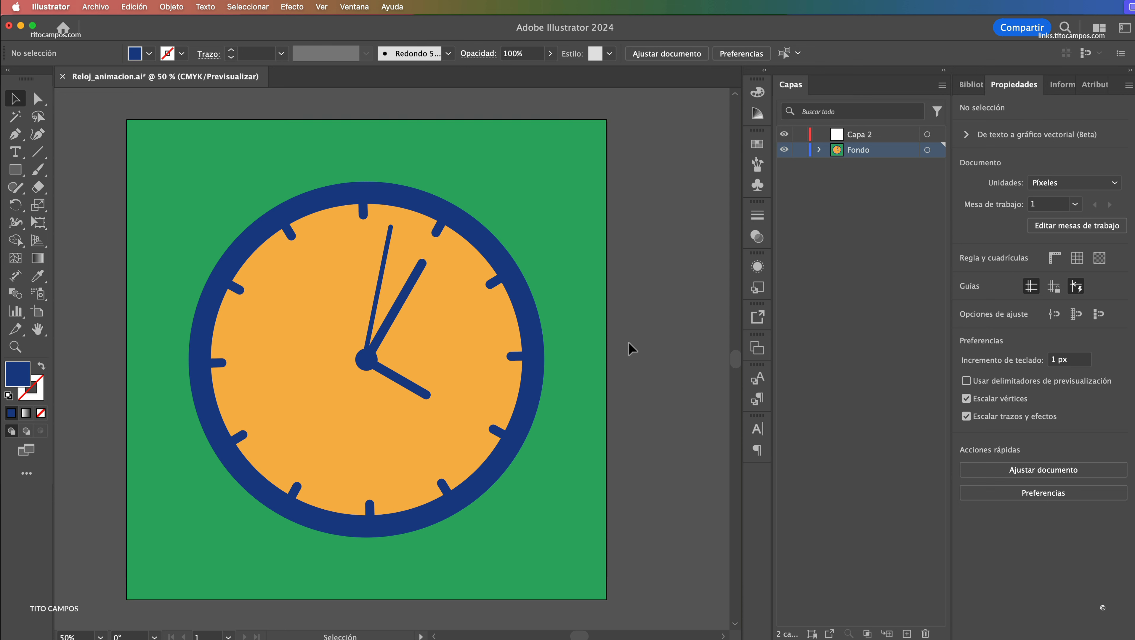
# Create seven more empty layers above Capa 2
pyautogui.click(876, 137)
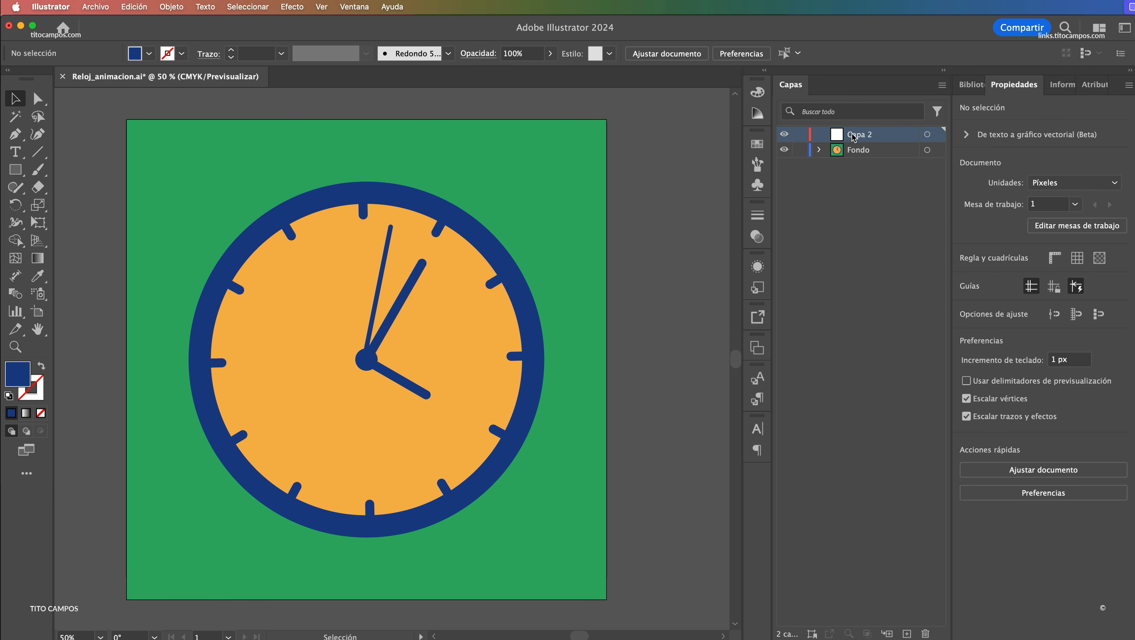
pyautogui.click(906, 632)
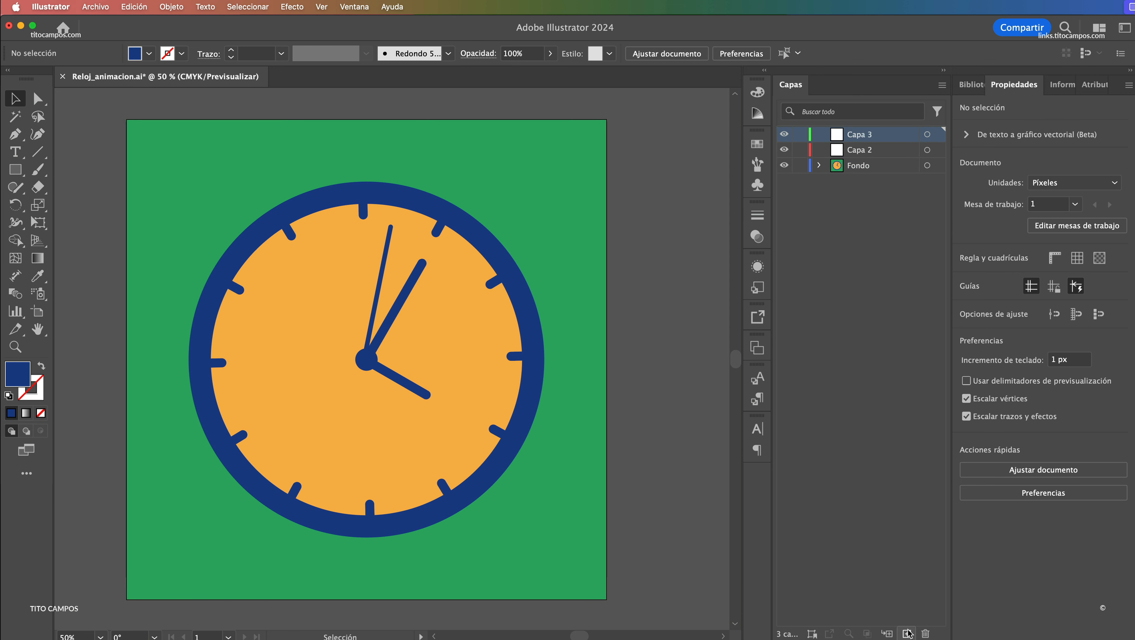
pyautogui.click(906, 633)
pyautogui.click(906, 633)
pyautogui.click(906, 633)
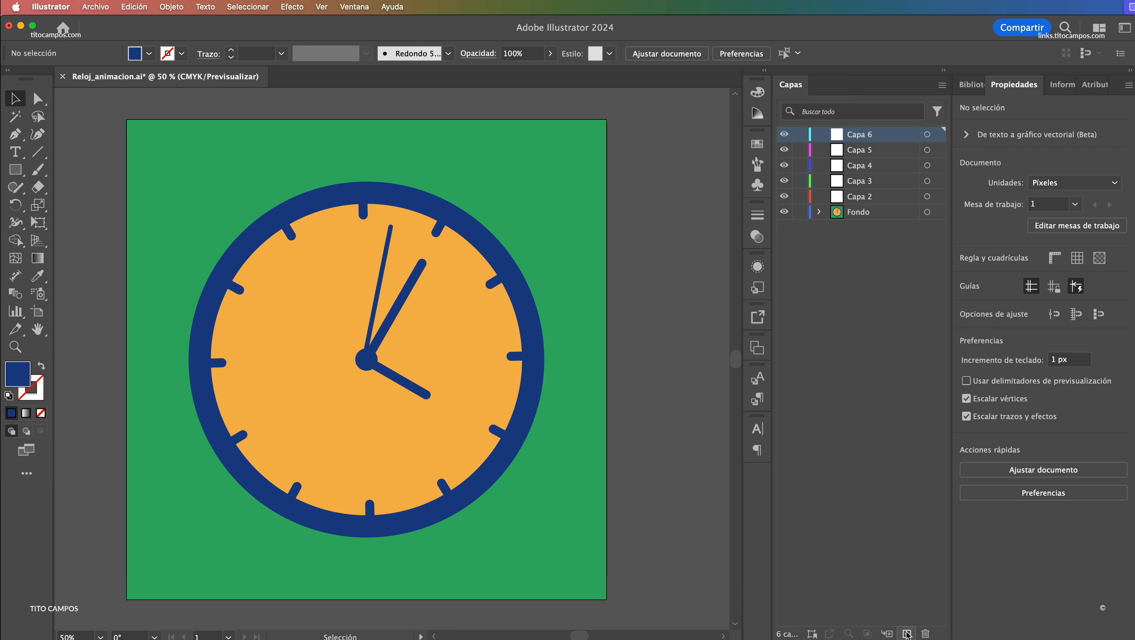
pyautogui.click(906, 633)
pyautogui.click(907, 632)
pyautogui.click(908, 633)
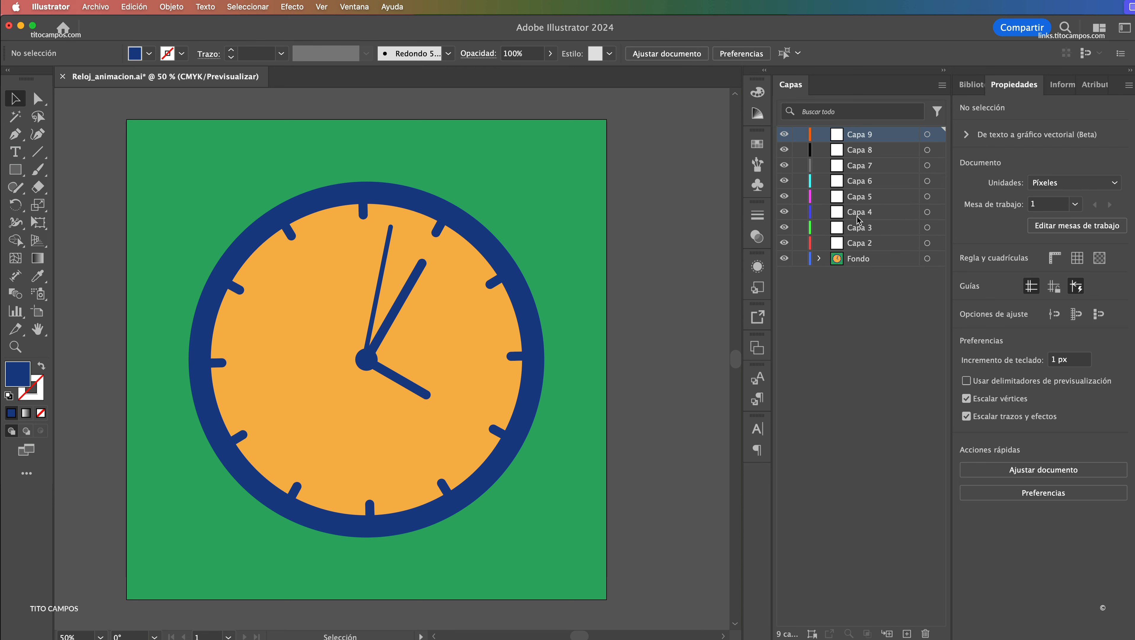
# Rename the layer Capa 2 as "Fondo Reloj"
pyautogui.click(863, 247)
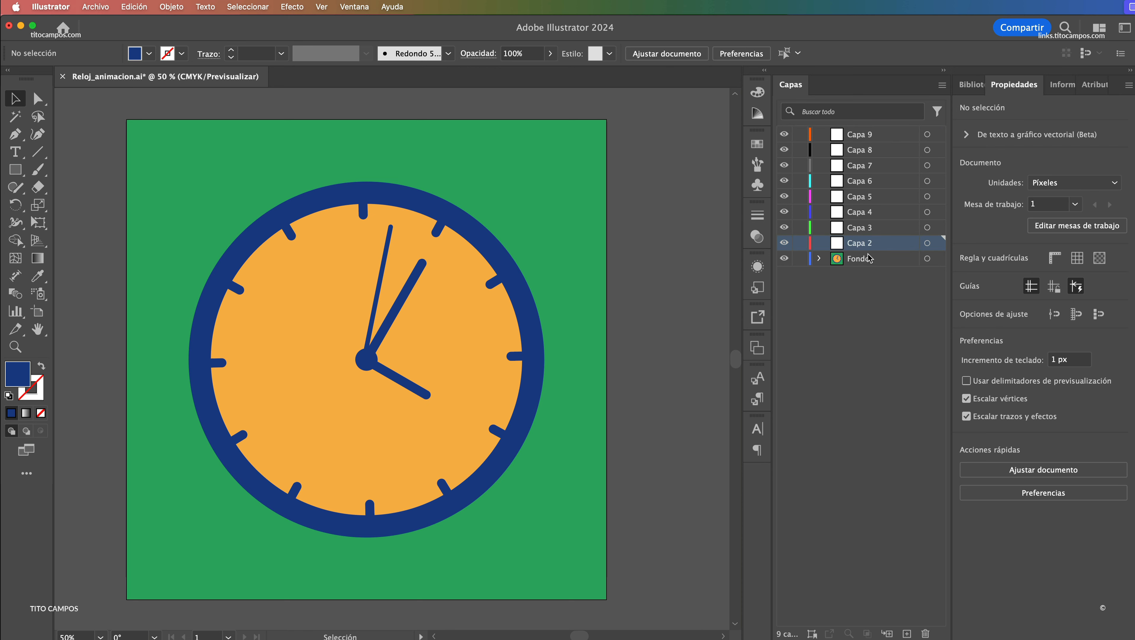
pyautogui.doubleClick(863, 245)
pyautogui.write('Fondo Re')
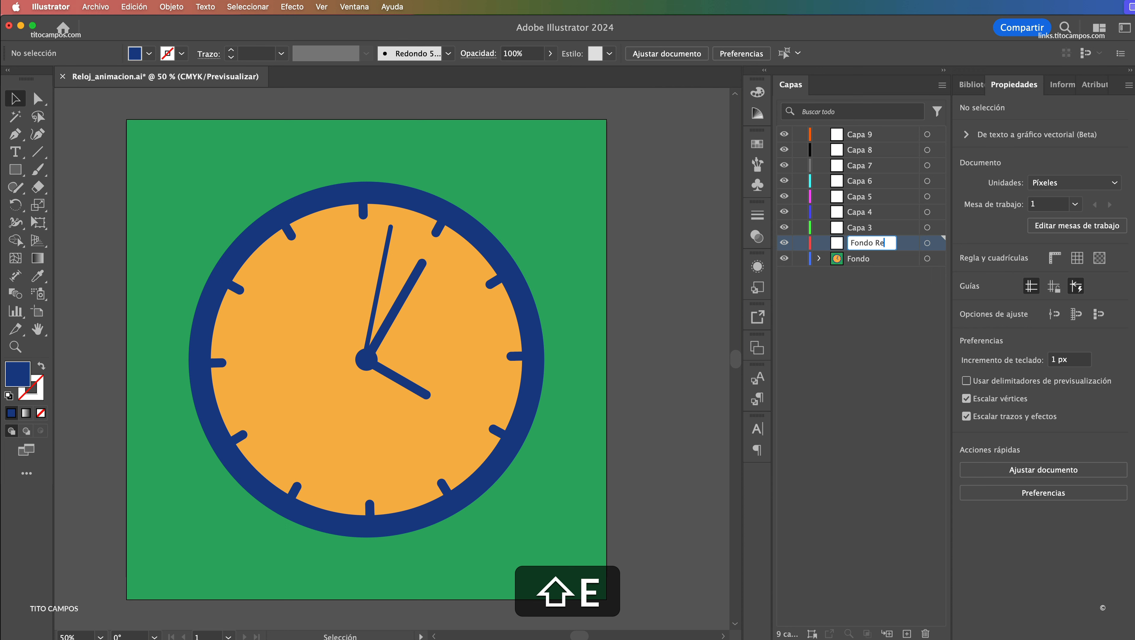
pyautogui.write('loj')
pyautogui.press('Return')
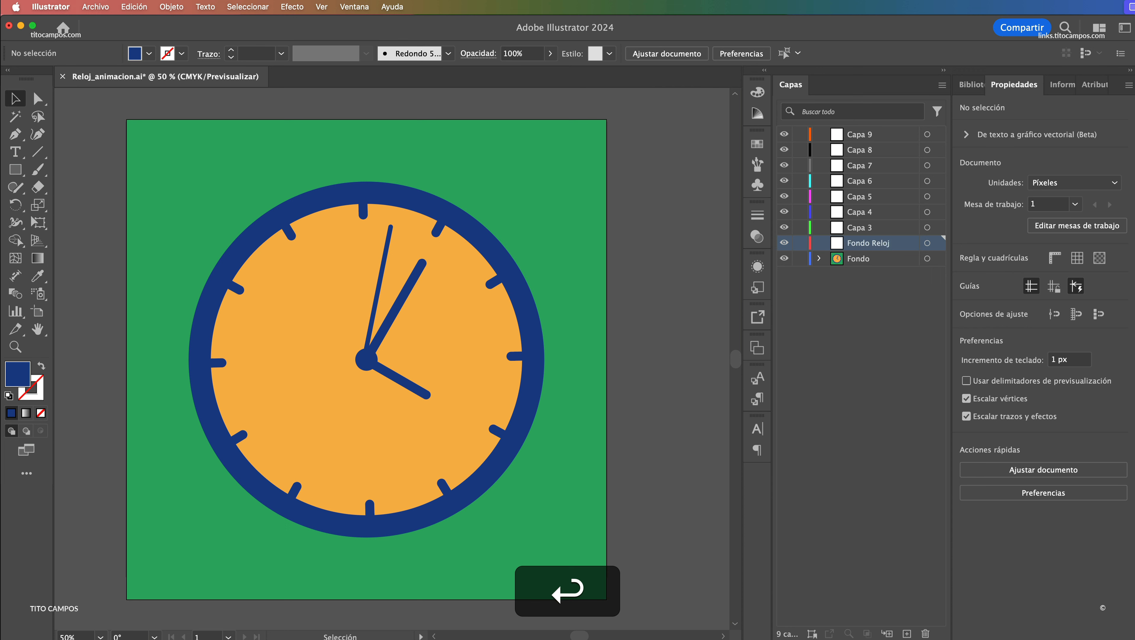
# Add a layer directly above Fondo Reloj and name it "Reloj"
pyautogui.click(907, 633)
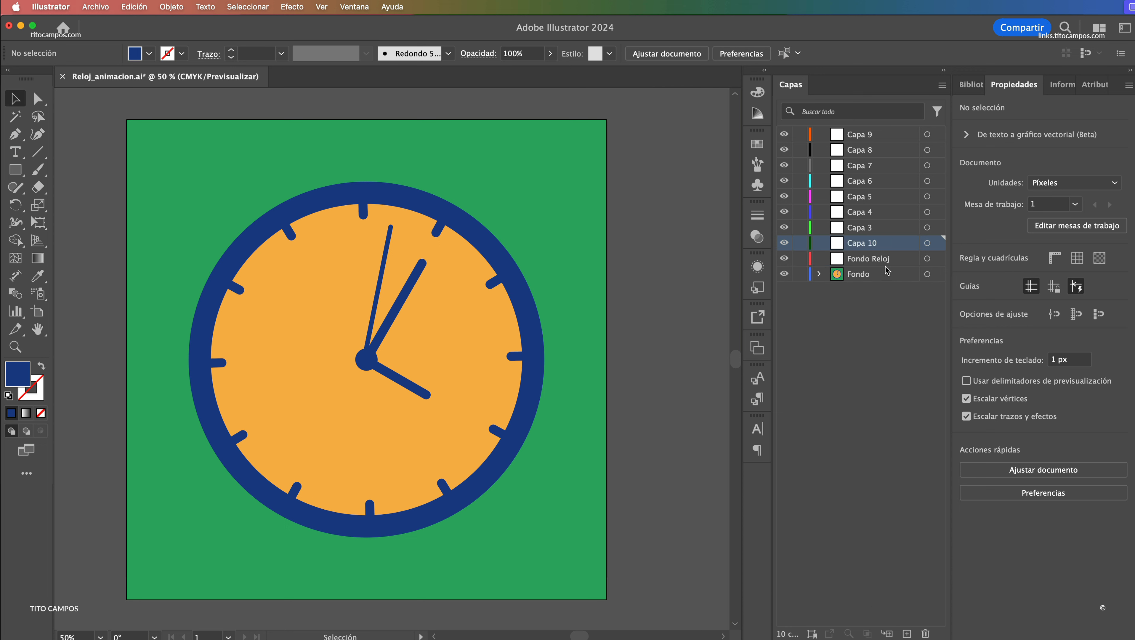
pyautogui.doubleClick(869, 243)
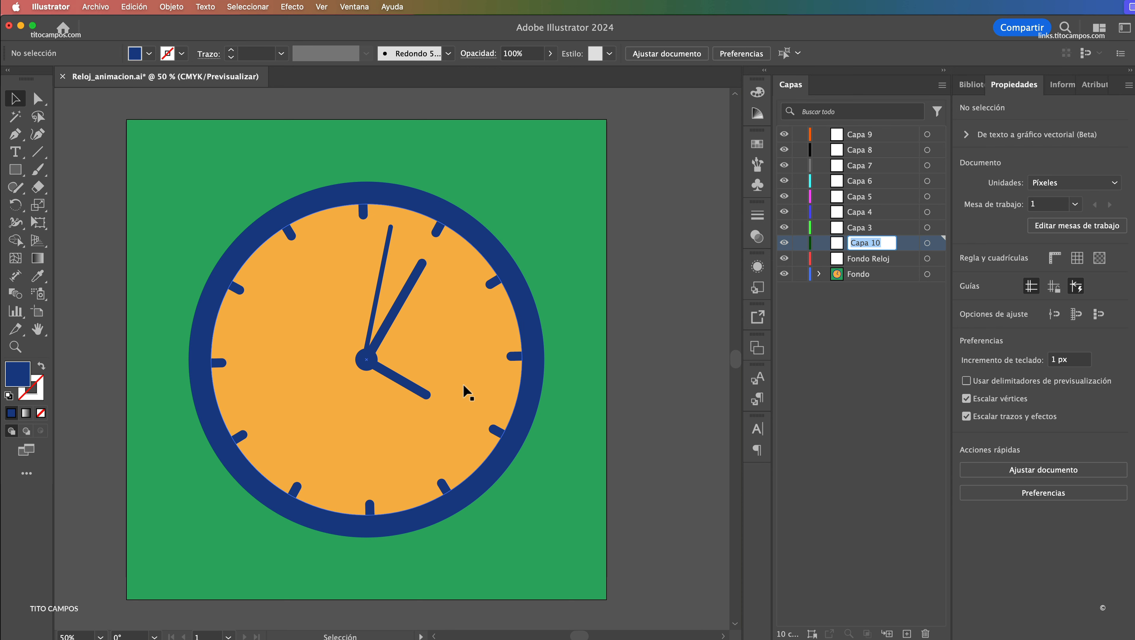
pyautogui.write('Reloj')
pyautogui.press('Return')
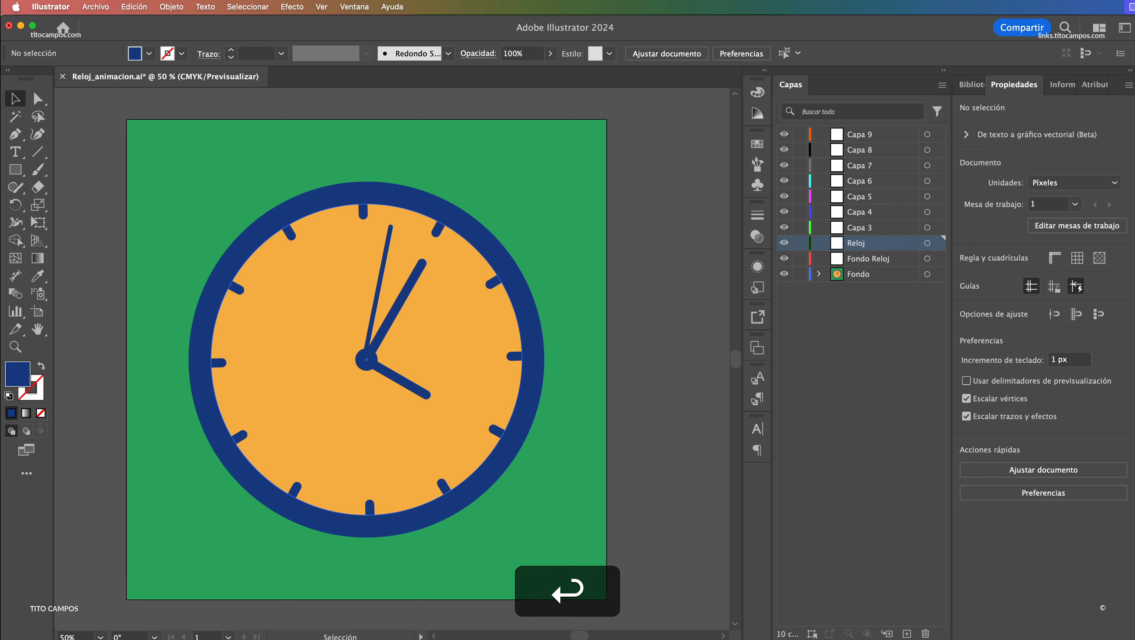
# Rename the layer Capa 3 as "Circulo Agujas"
pyautogui.doubleClick(863, 229)
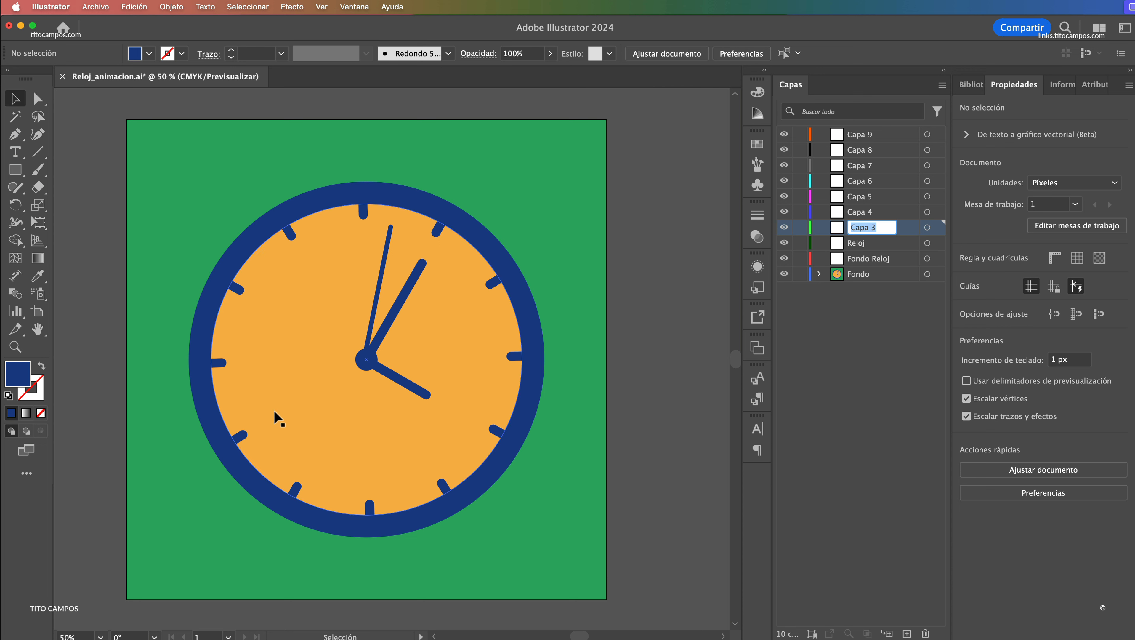
pyautogui.press('shift')
pyautogui.write('C')
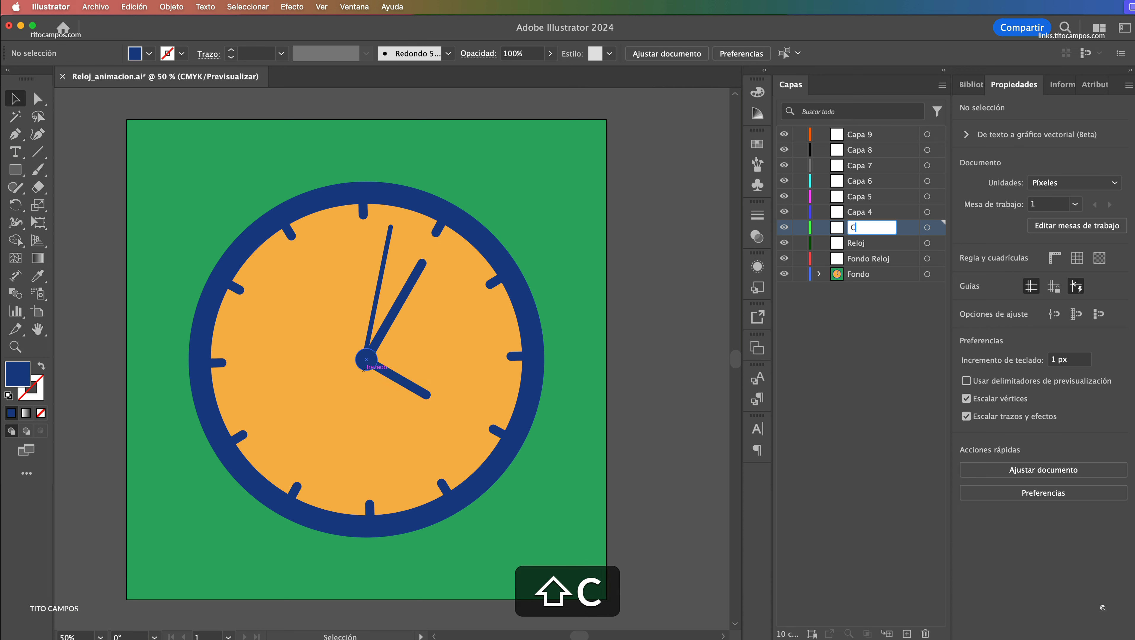
pyautogui.write('ircul')
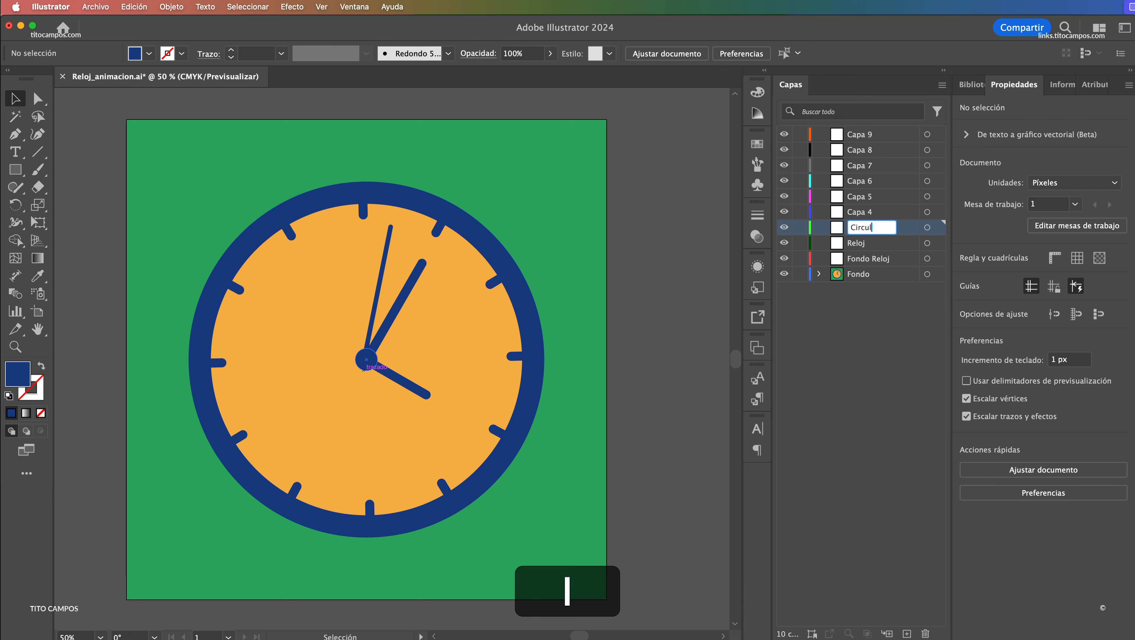
pyautogui.write('o Agujas')
pyautogui.press('Return')
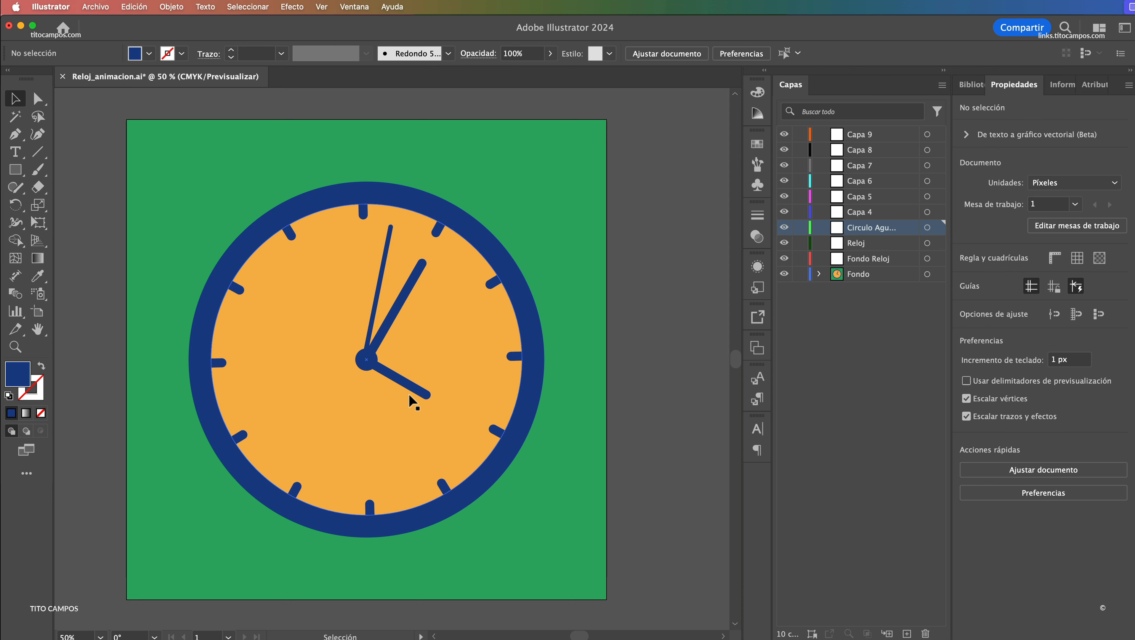
# Rename the layer Capa 4 as "Segundera" and Capa 5 as "Minutera"
pyautogui.doubleClick(860, 212)
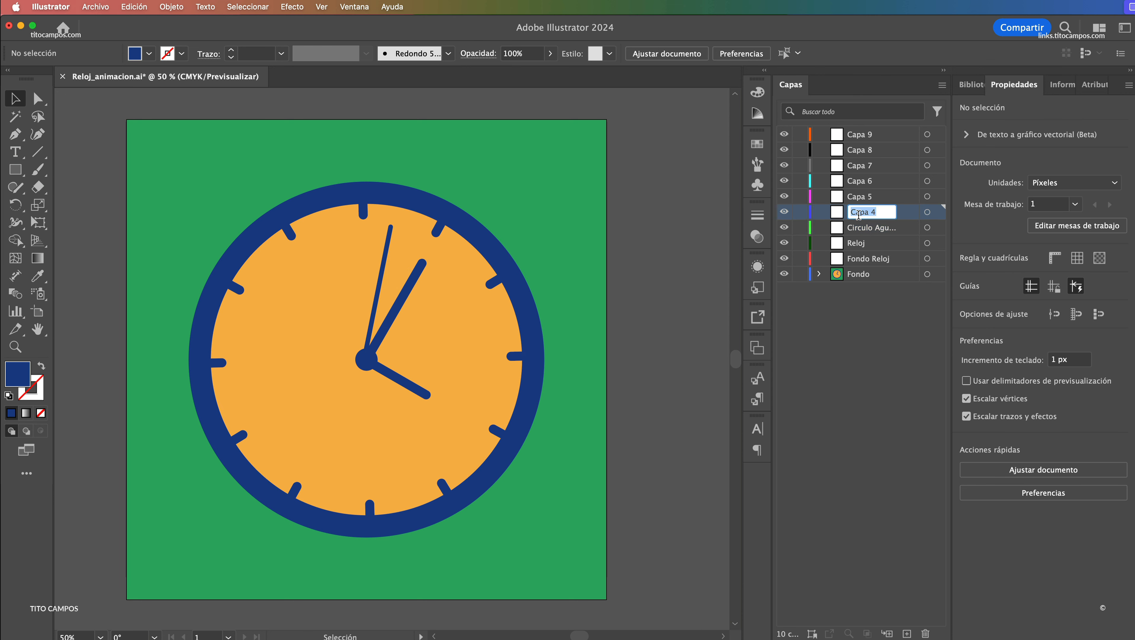
pyautogui.write('Segundera')
pyautogui.press('Return')
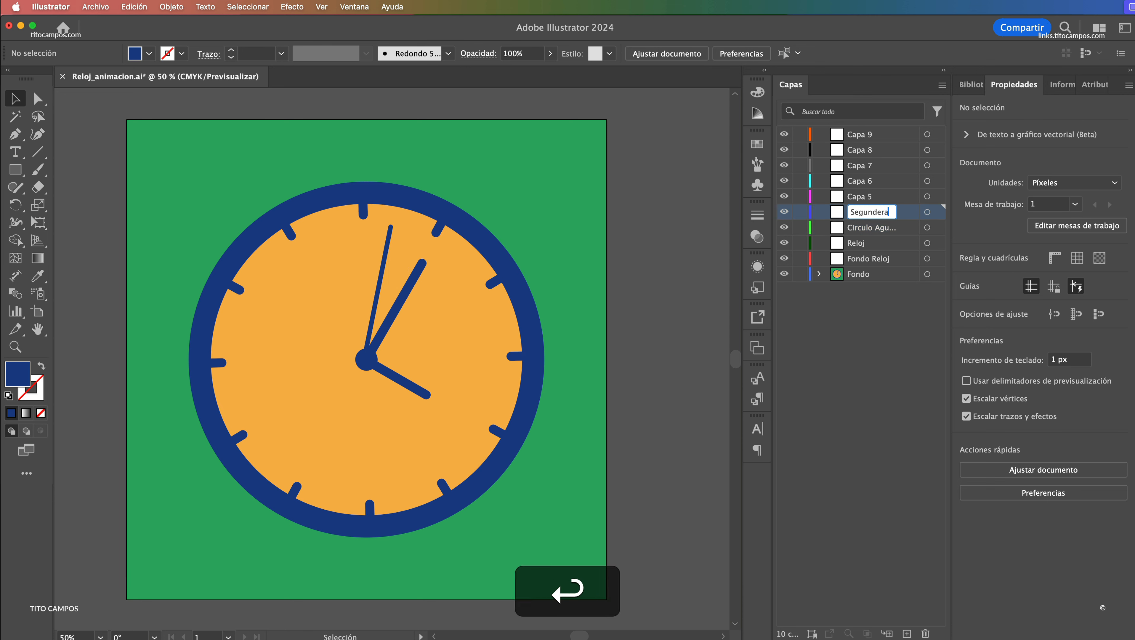
pyautogui.doubleClick(853, 197)
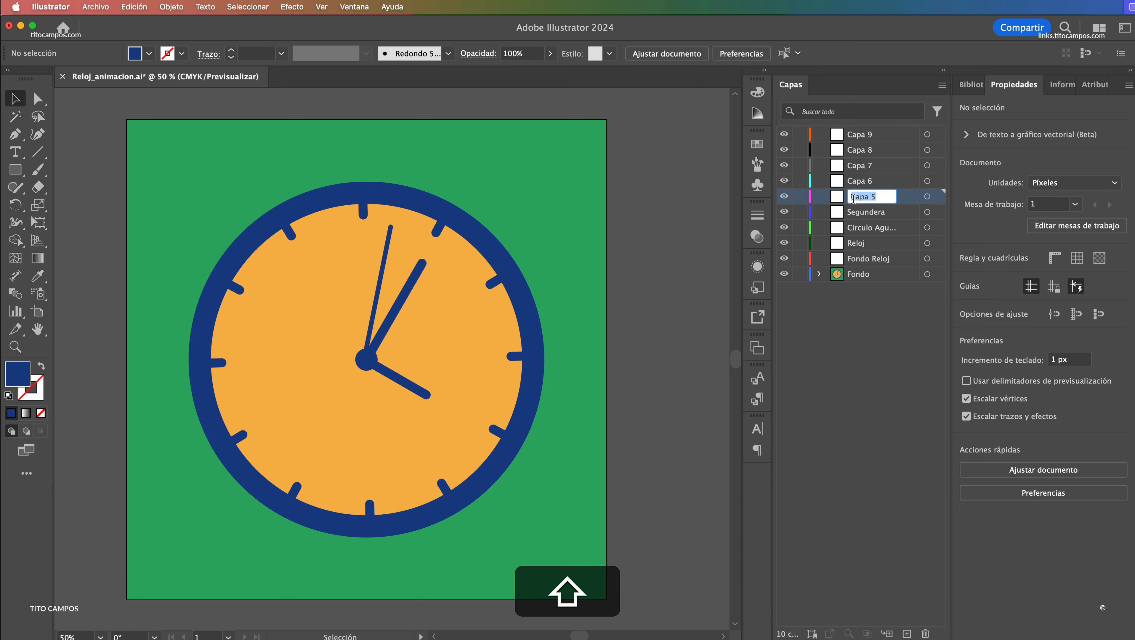
pyautogui.write('Mini')
pyautogui.write('utera')
pyautogui.press('Return')
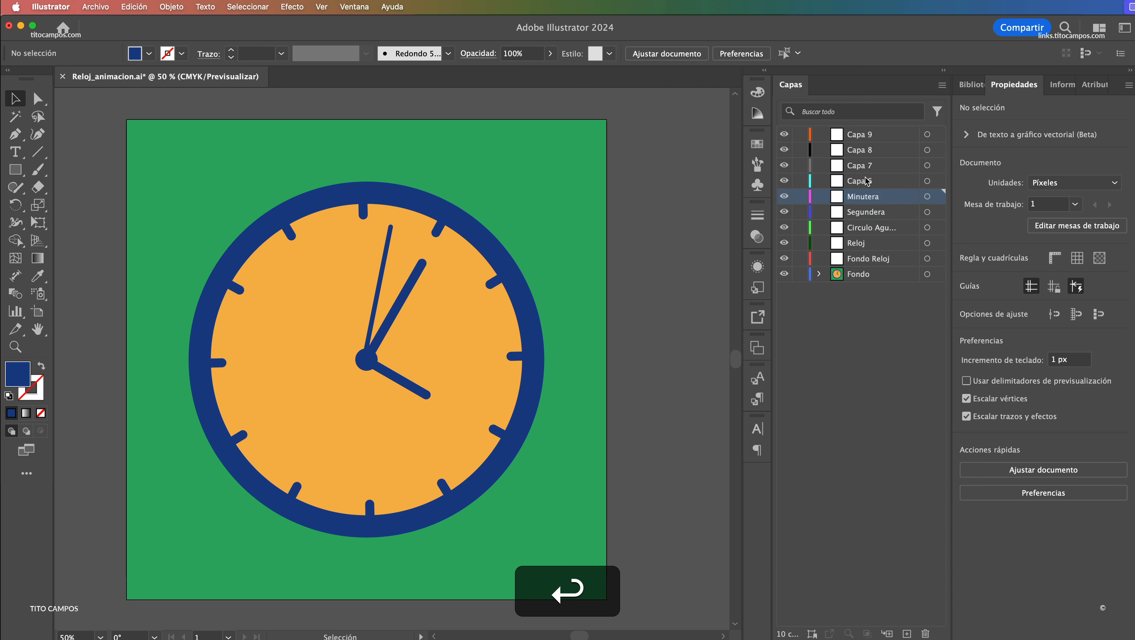
# Rename the layer Capa 6 as "Horaria"
pyautogui.doubleClick(856, 181)
pyautogui.write('Horr')
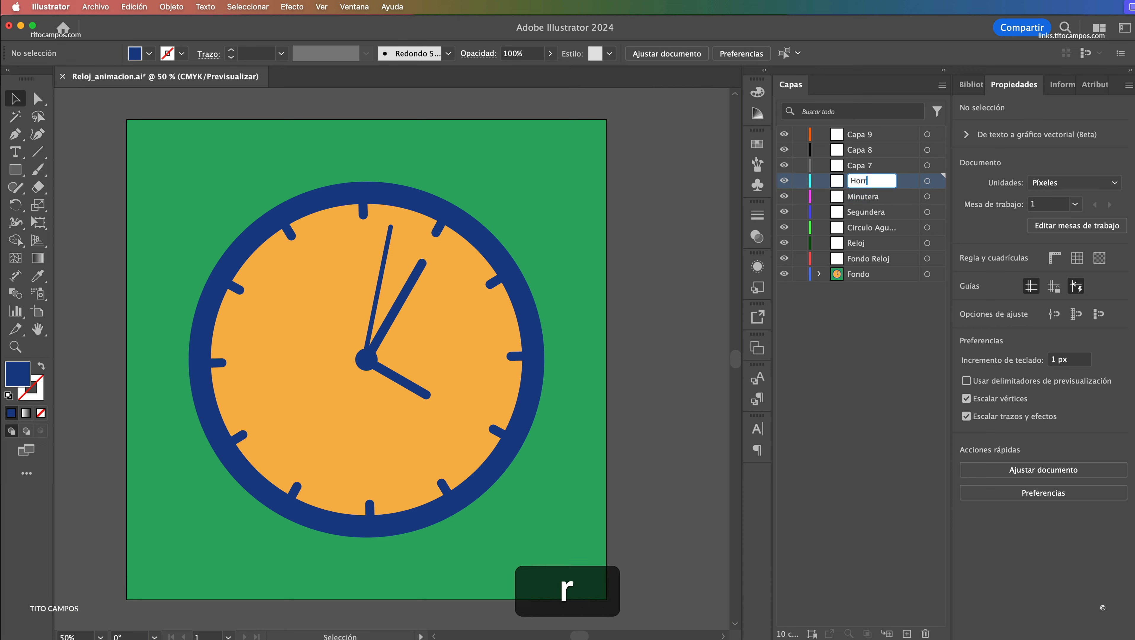
pyautogui.press('BackSpace')
pyautogui.write('aria')
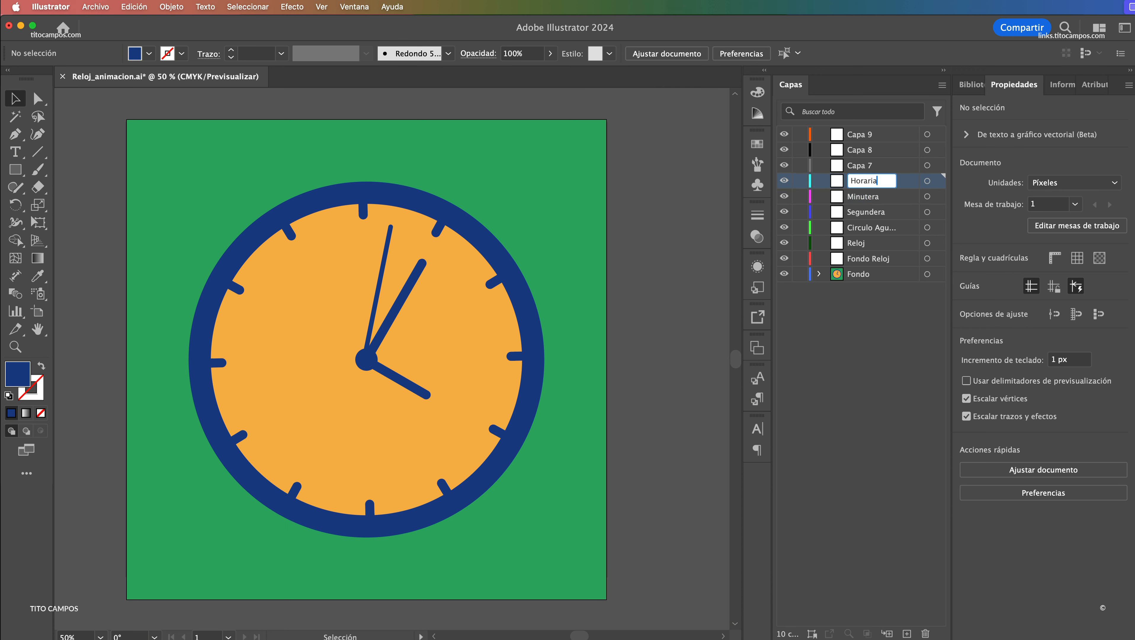
pyautogui.press('Return')
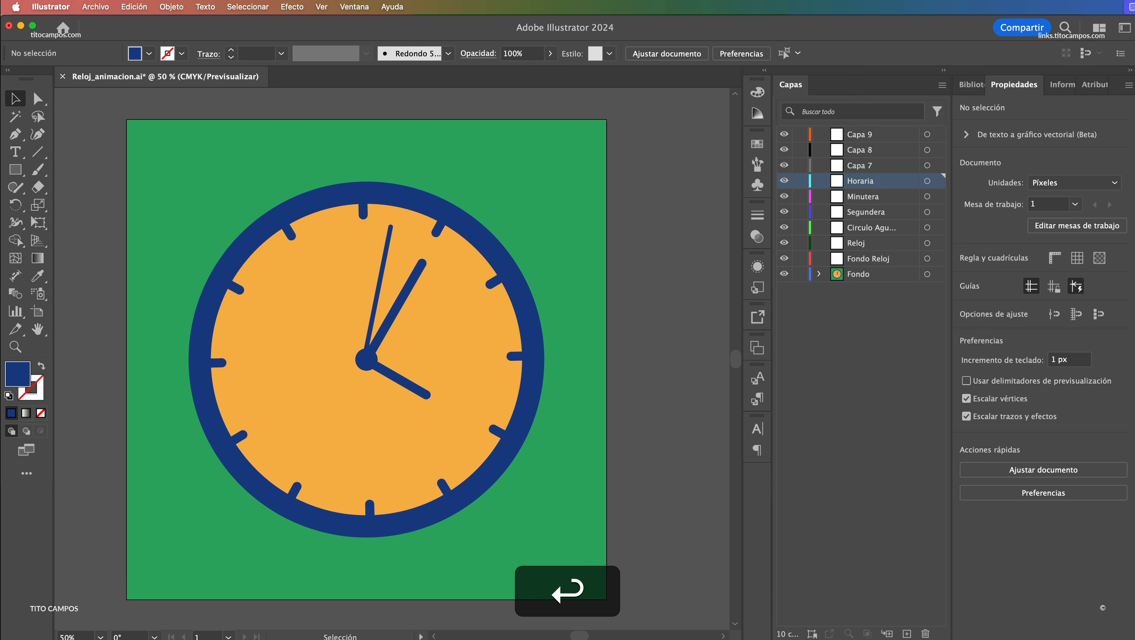
# Delete the unused layers Capa 7, Capa 8 and Capa 9, and move the Reloj layer below Fondo Reloj
pyautogui.click(873, 166)
pyautogui.keyDown('shift'); pyautogui.click(878, 138); pyautogui.keyUp('shift')
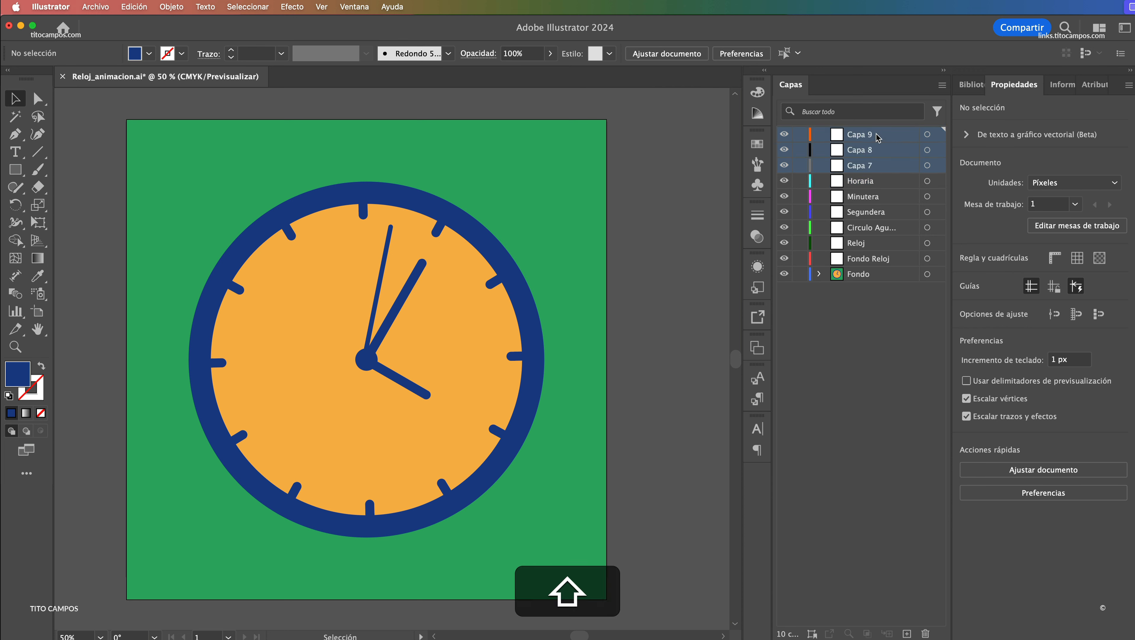
pyautogui.click(925, 633)
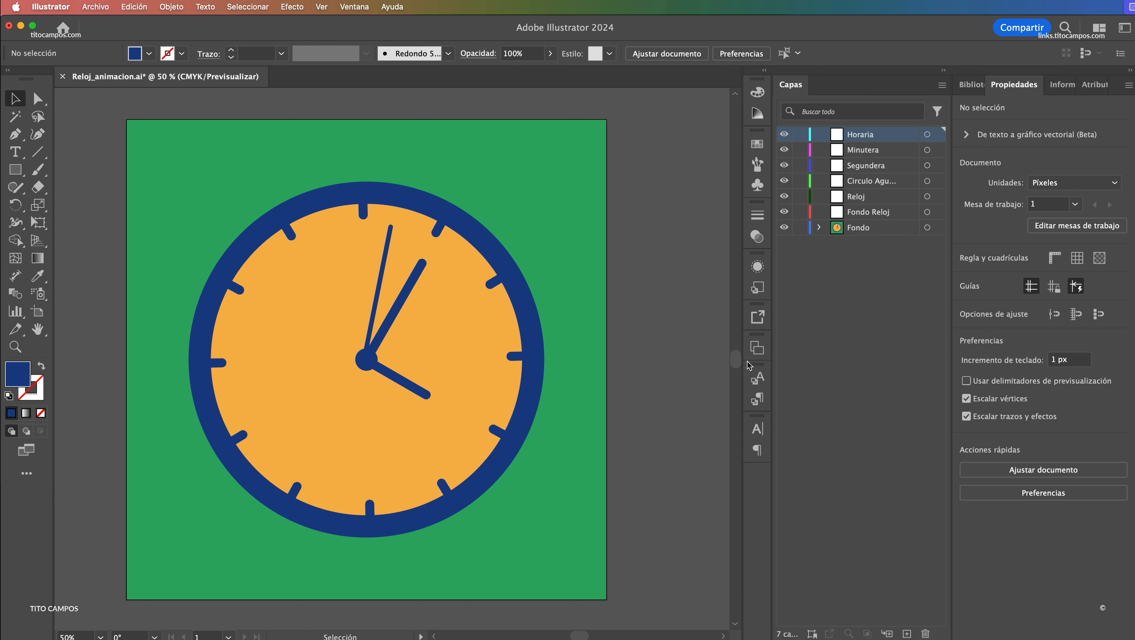
pyautogui.click(865, 200)
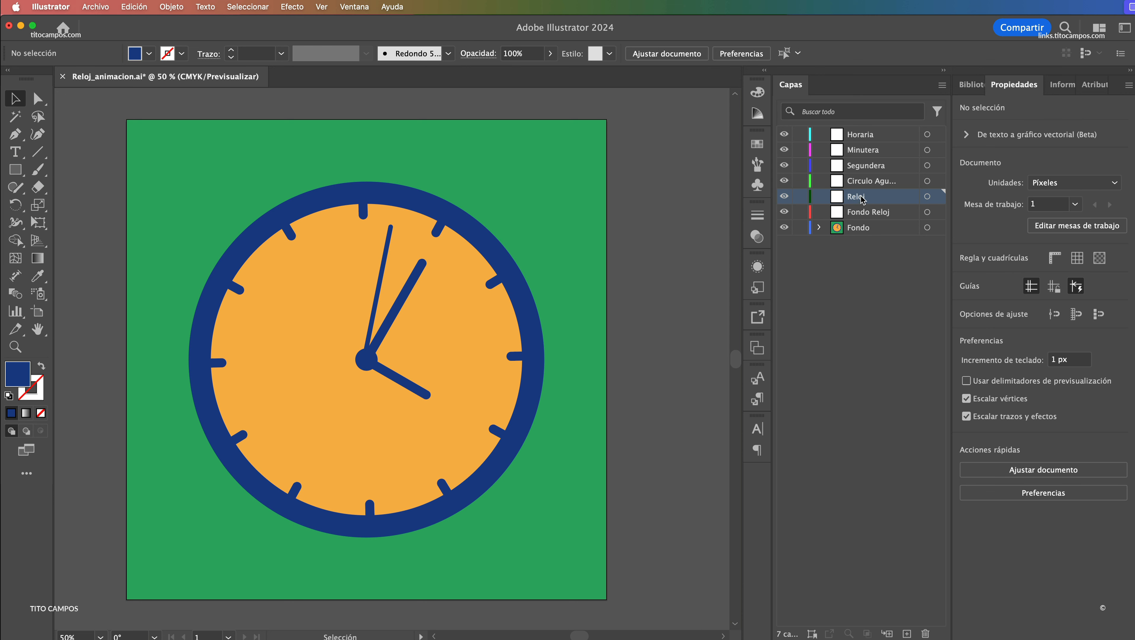
pyautogui.moveTo(862, 199); pyautogui.dragTo(877, 219)
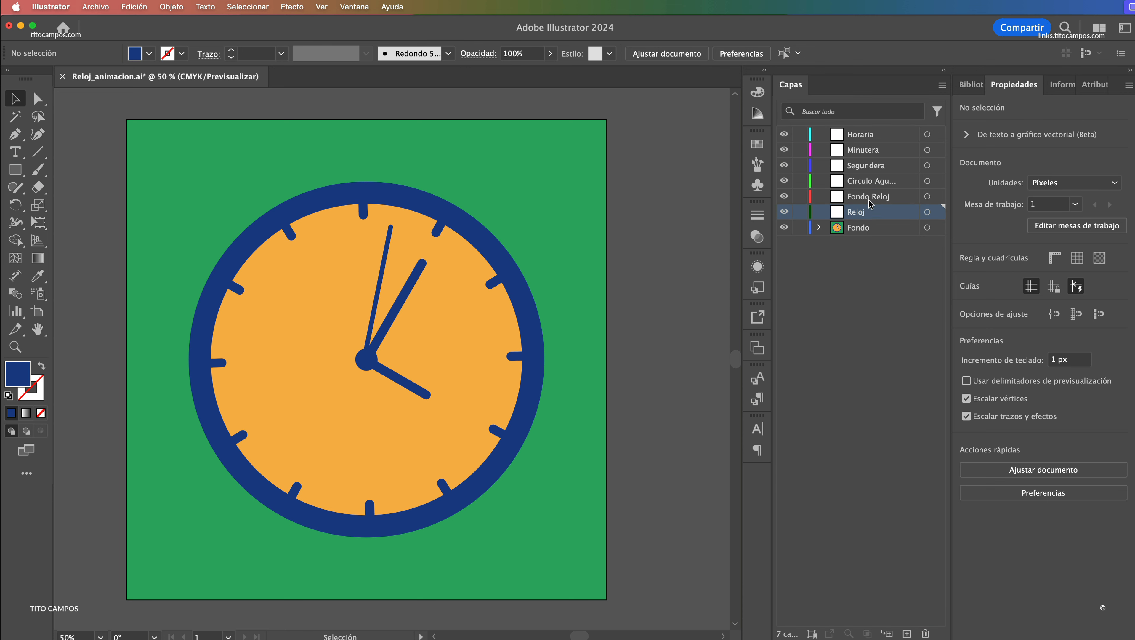
# Add a layer directly above Fondo Reloj for the clock's hour marks and name it "Horas"
pyautogui.click(505, 321)
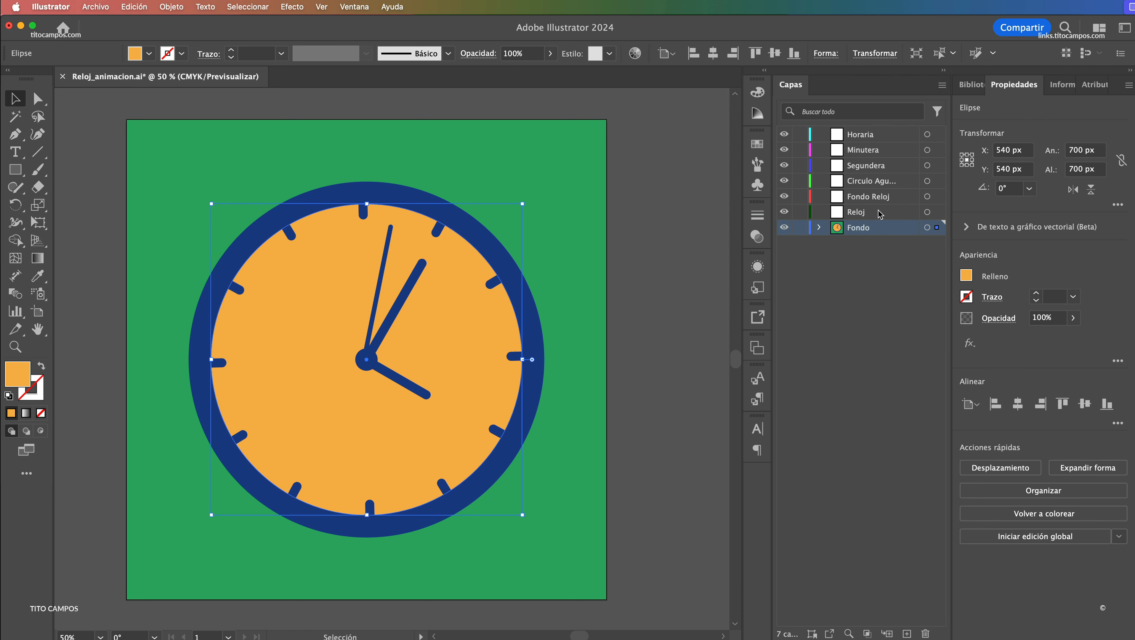
pyautogui.click(870, 202)
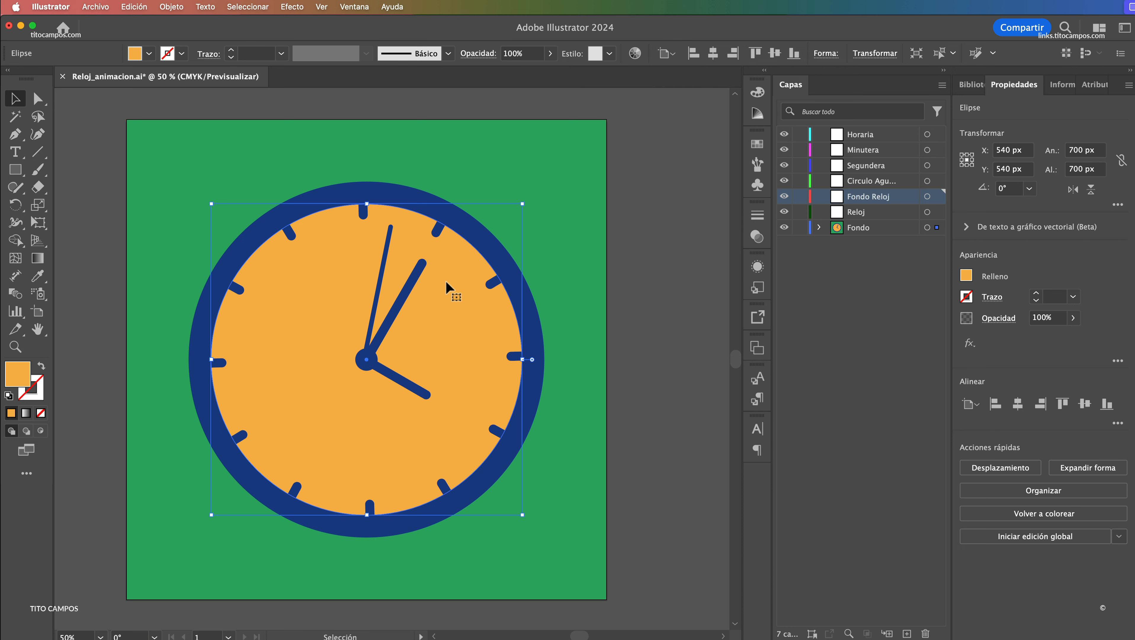
pyautogui.click(434, 240)
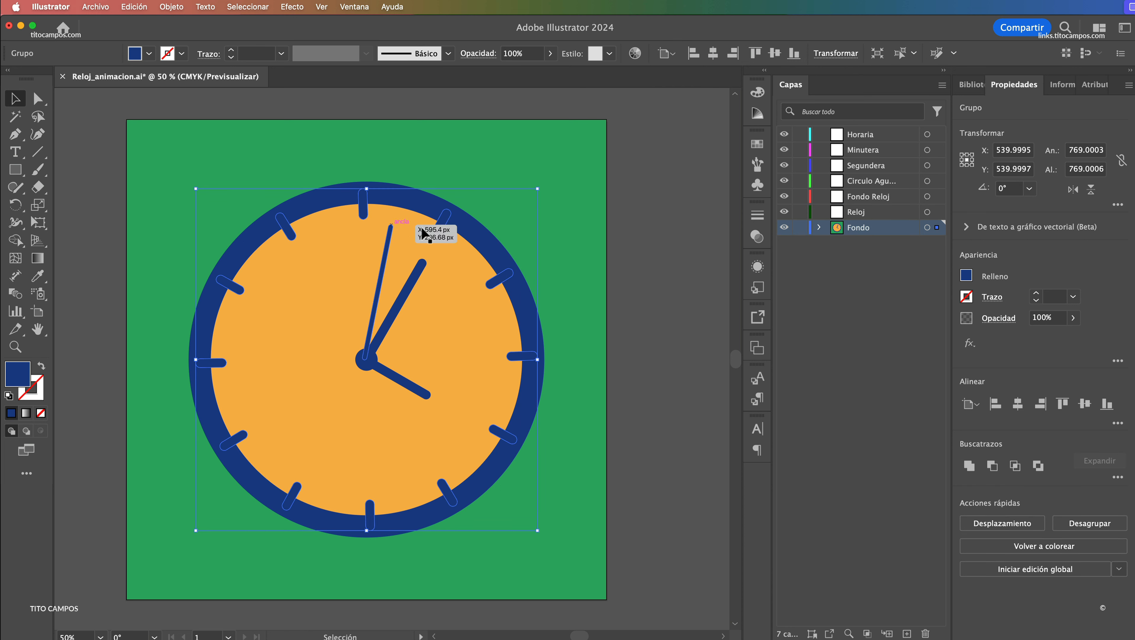
pyautogui.click(880, 211)
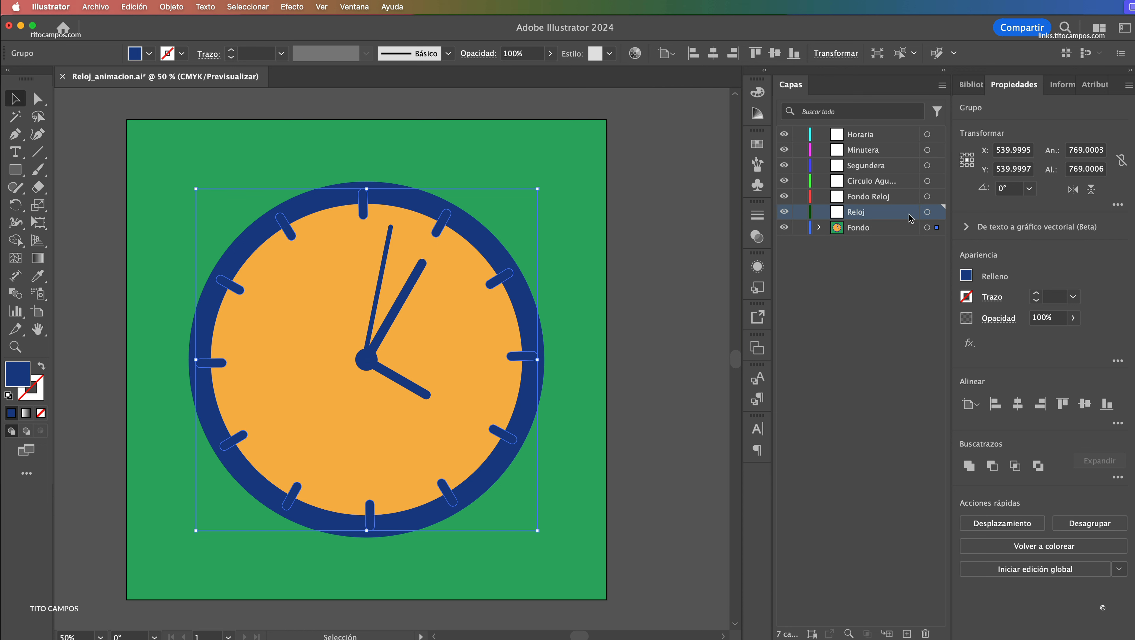
pyautogui.click(894, 200)
pyautogui.click(906, 633)
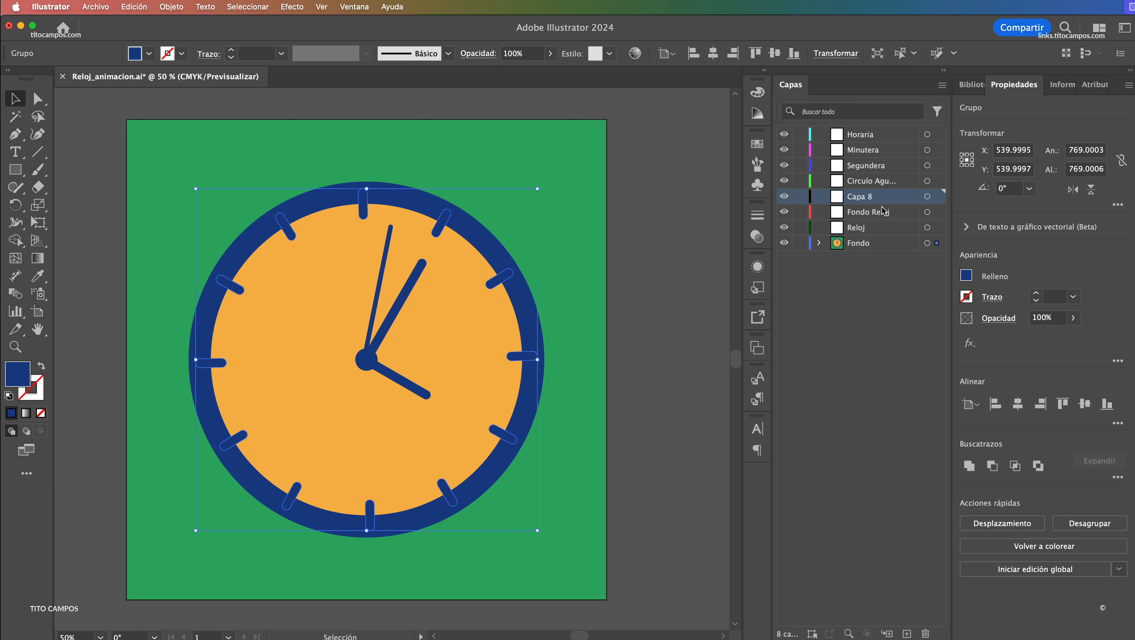
pyautogui.doubleClick(866, 198)
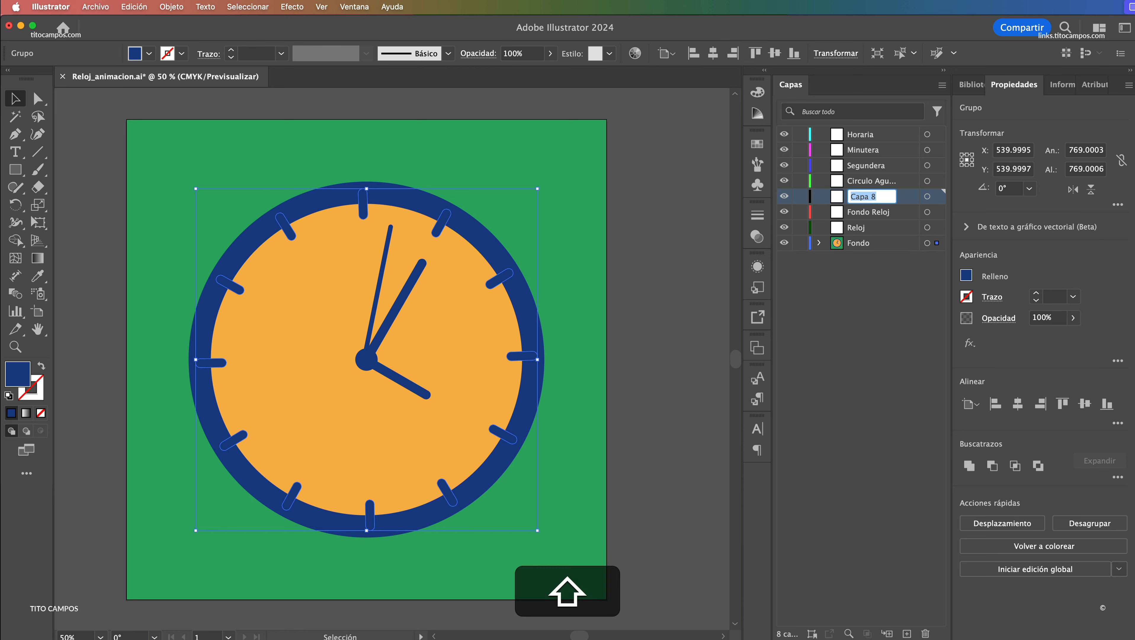
pyautogui.write('Horas')
pyautogui.press('Return')
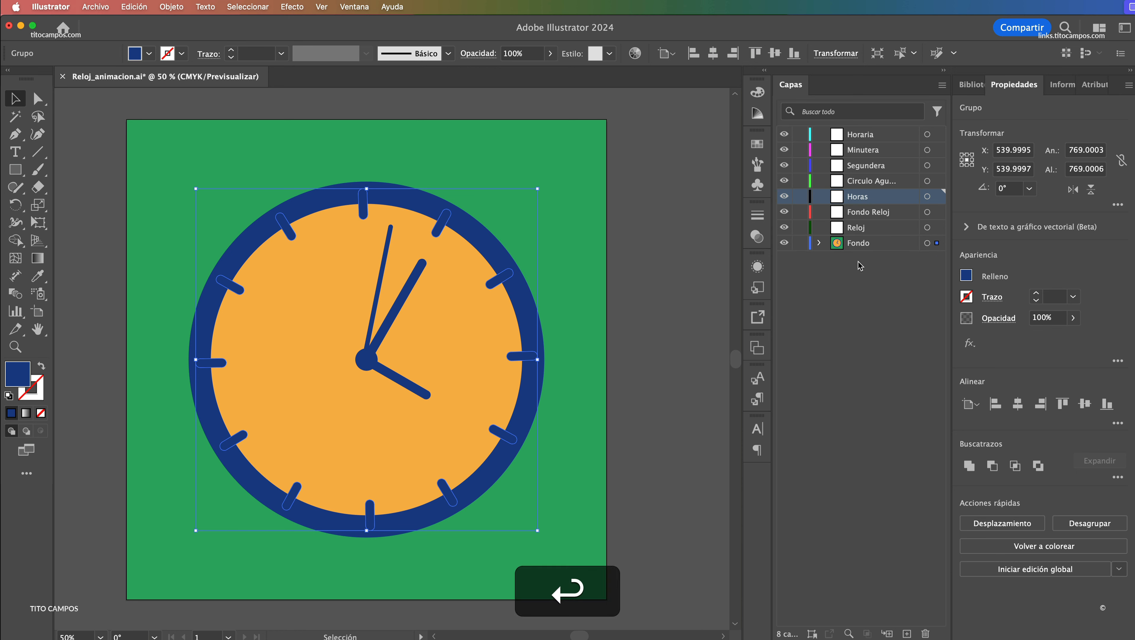
# Move the thin second hand from Fondo onto the Segundera layer and the minute hand onto the Minutera layer
pyautogui.click(870, 232)
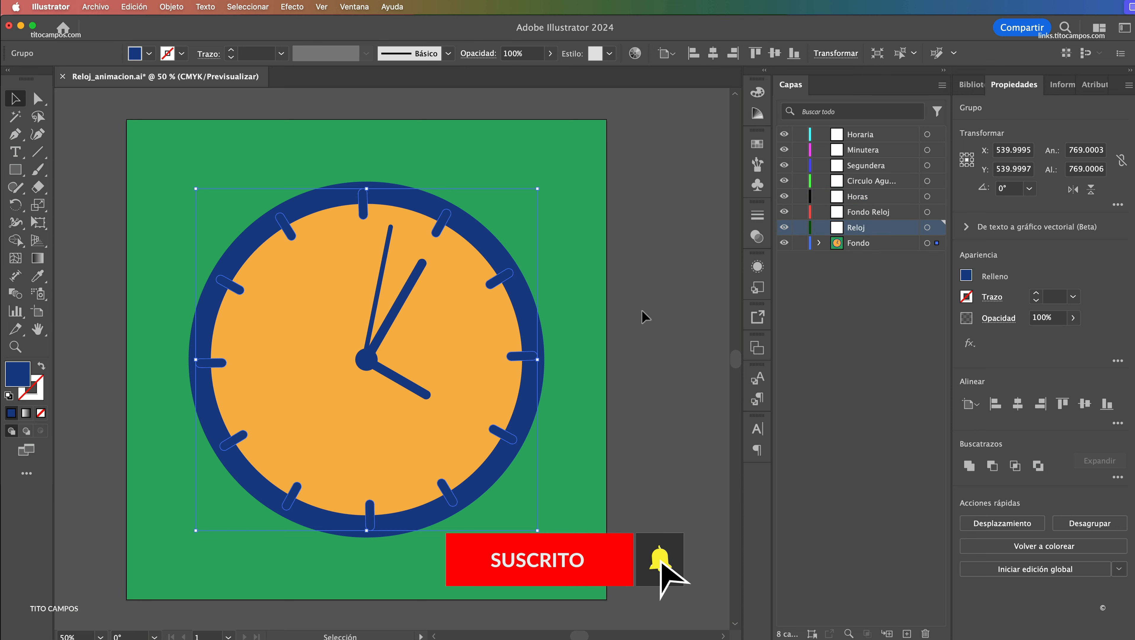
pyautogui.click(599, 331)
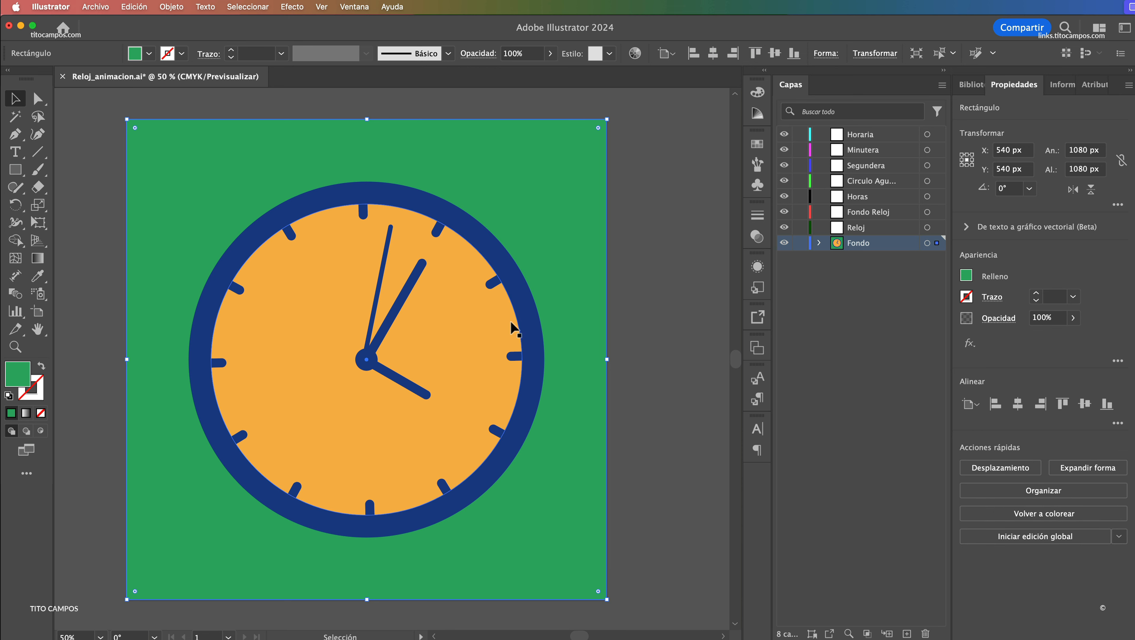
pyautogui.click(654, 269)
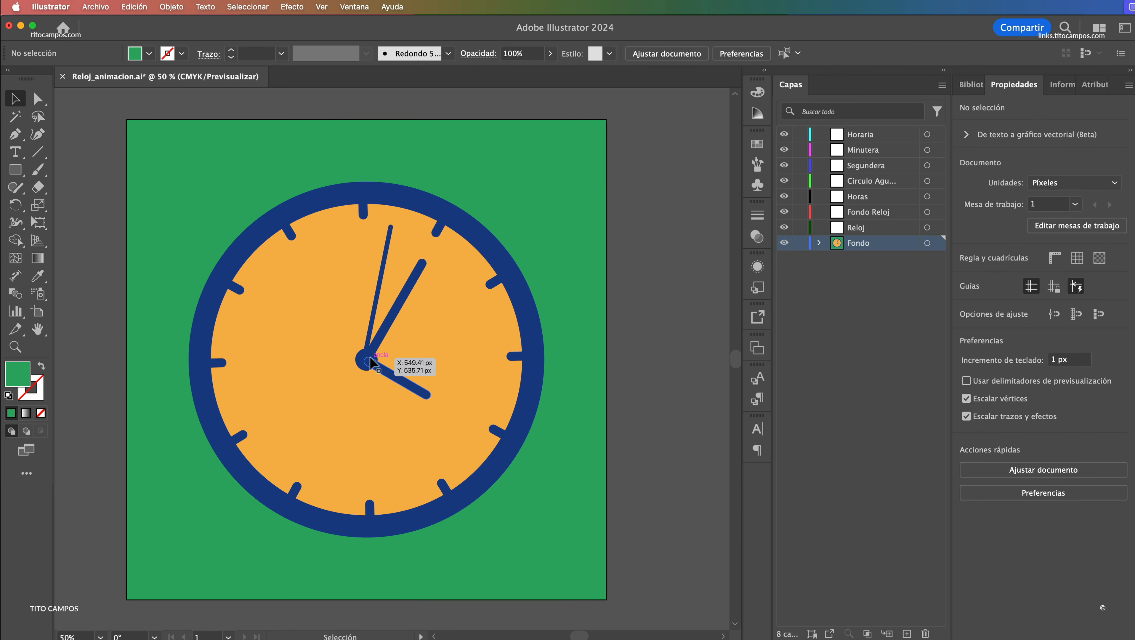
pyautogui.click(380, 285)
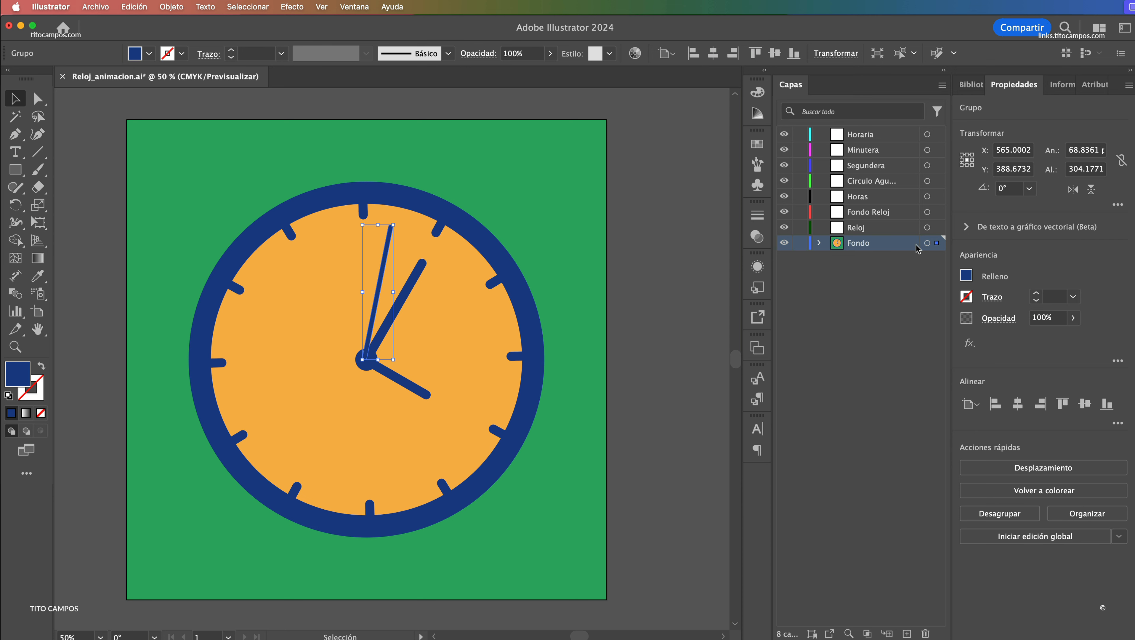
pyautogui.click(937, 168)
pyautogui.moveTo(936, 243); pyautogui.dragTo(937, 167)
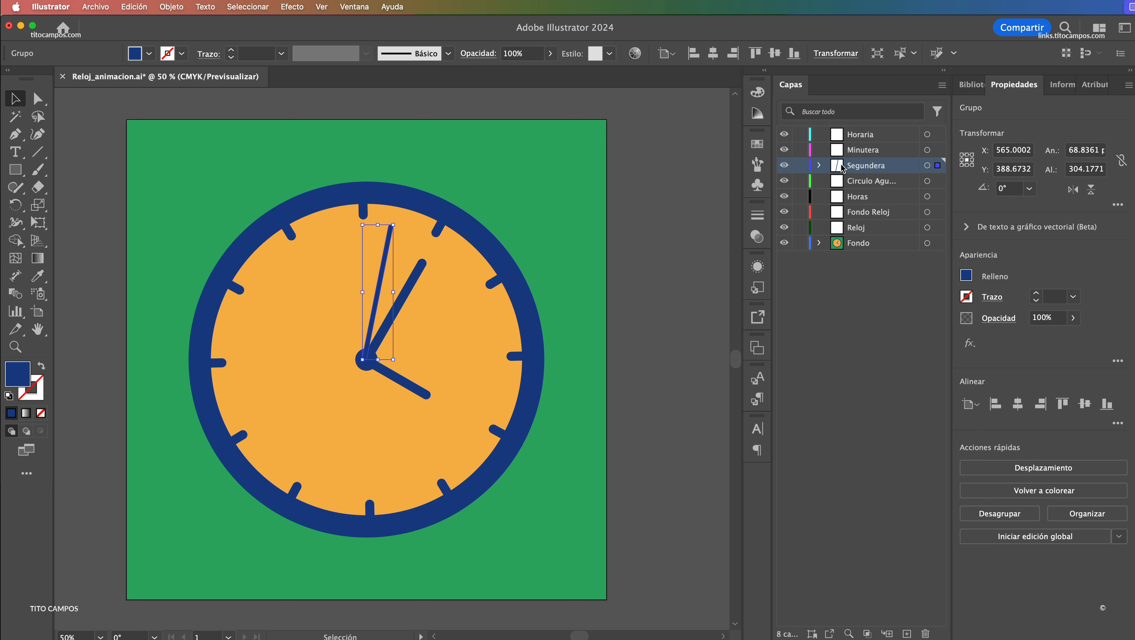
pyautogui.click(410, 284)
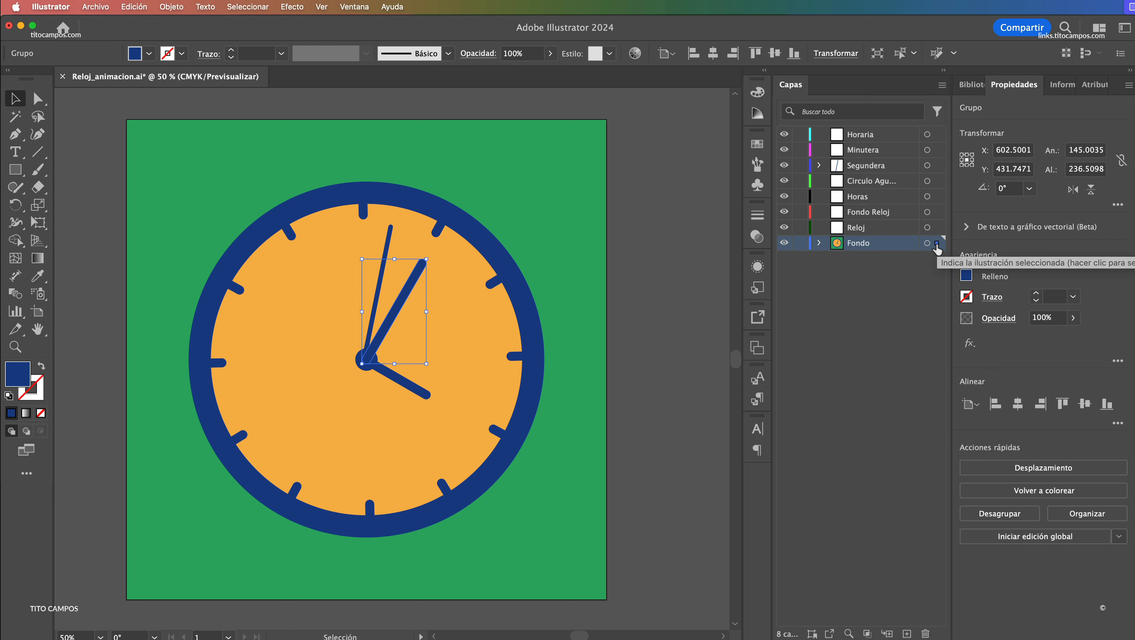
pyautogui.moveTo(937, 247); pyautogui.dragTo(937, 150)
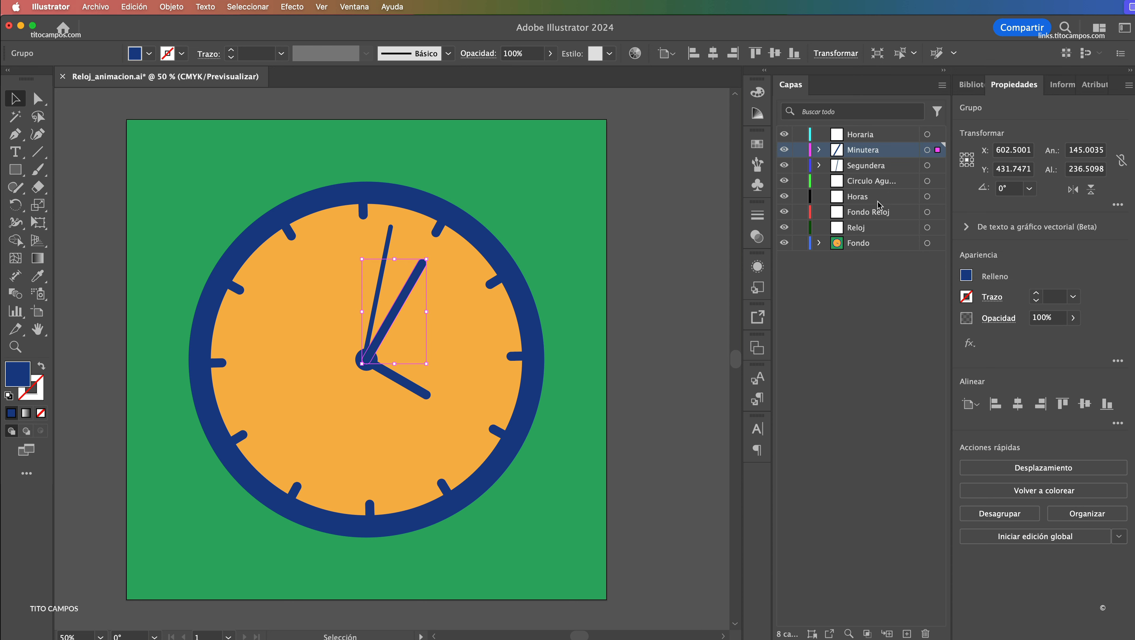
# Move the hour hand from Fondo onto the Horaria layer and the small centre circle onto the Circulo Agujas layer
pyautogui.click(420, 394)
pyautogui.moveTo(936, 242); pyautogui.dragTo(938, 135)
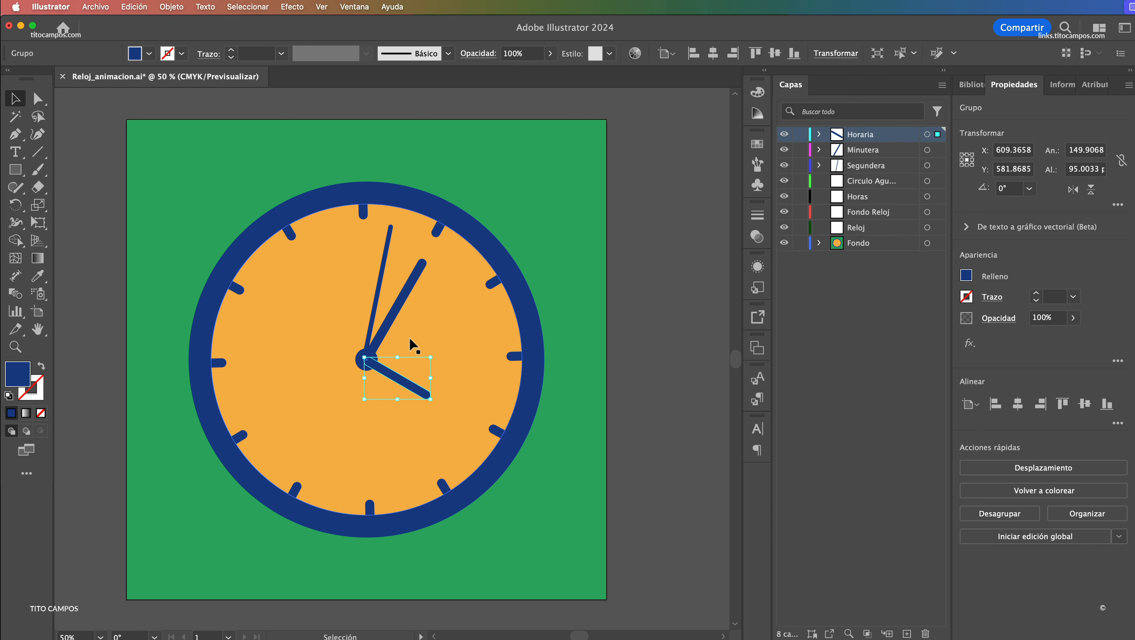
pyautogui.click(356, 360)
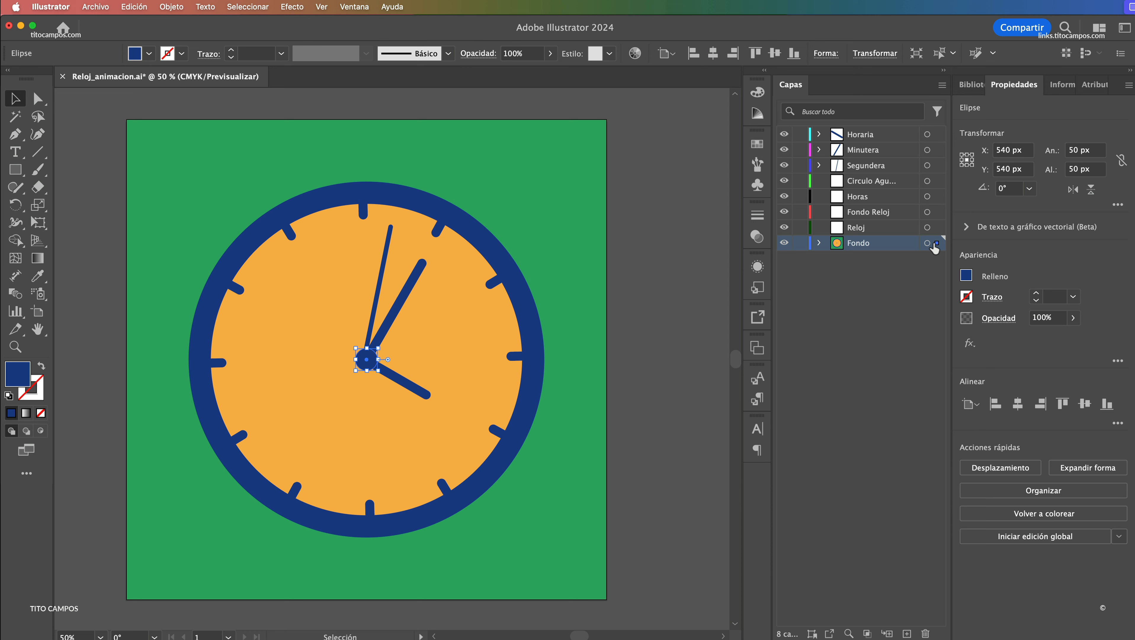
pyautogui.moveTo(936, 243); pyautogui.dragTo(937, 182)
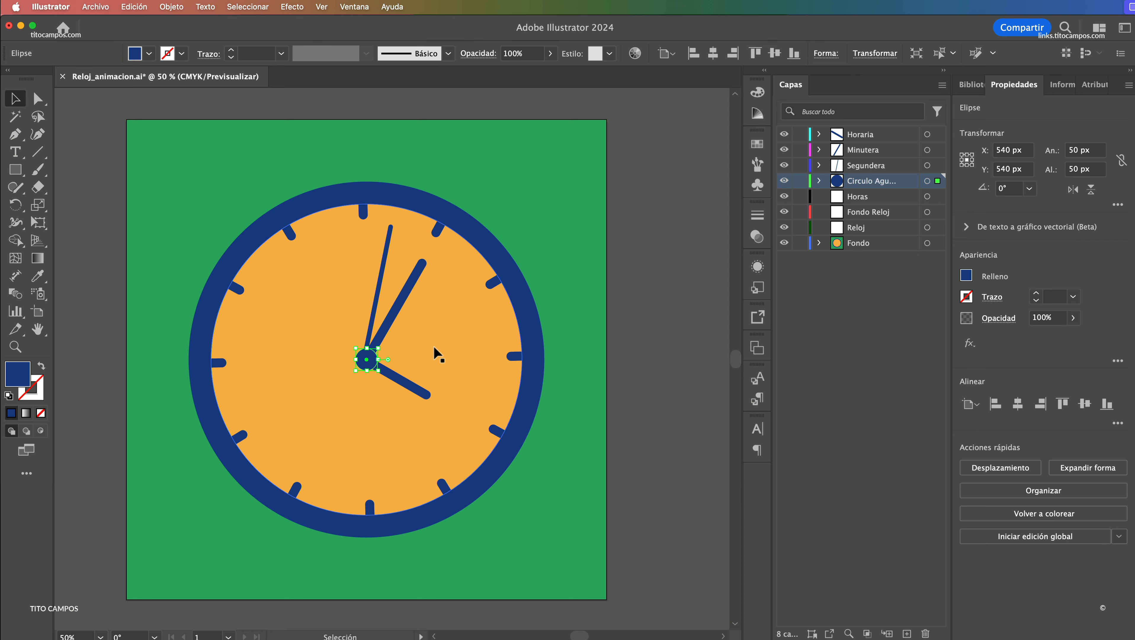
# Try to move the large blue circle from Fondo onto the Fondo Reloj layer, and undo it
pyautogui.click(529, 330)
pyautogui.moveTo(941, 246); pyautogui.dragTo(937, 214)
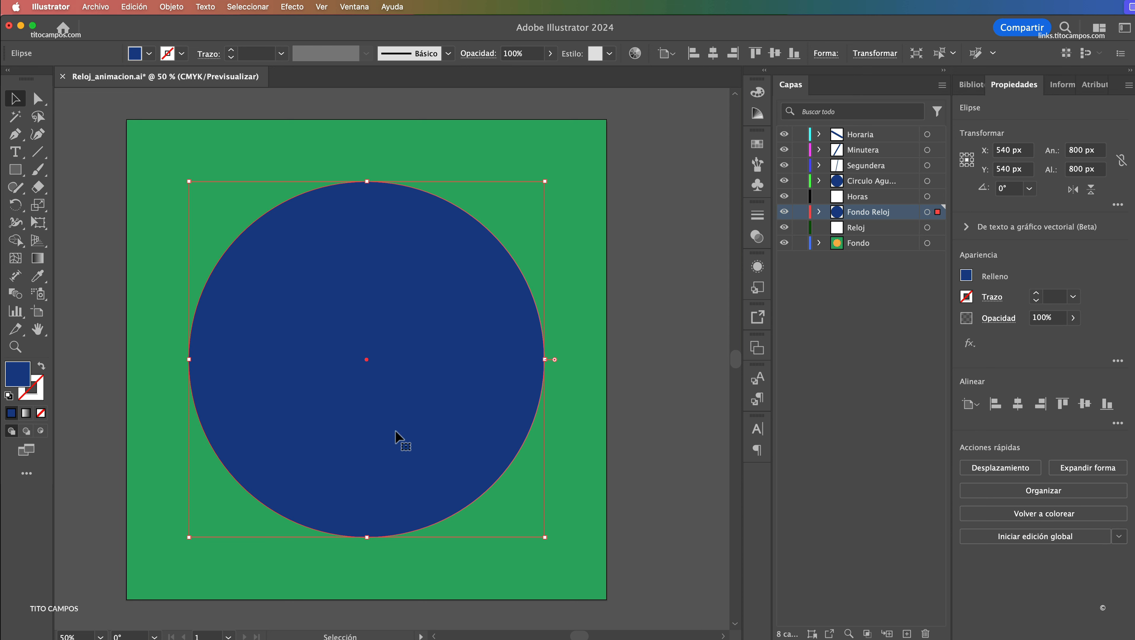
pyautogui.press('super+z')
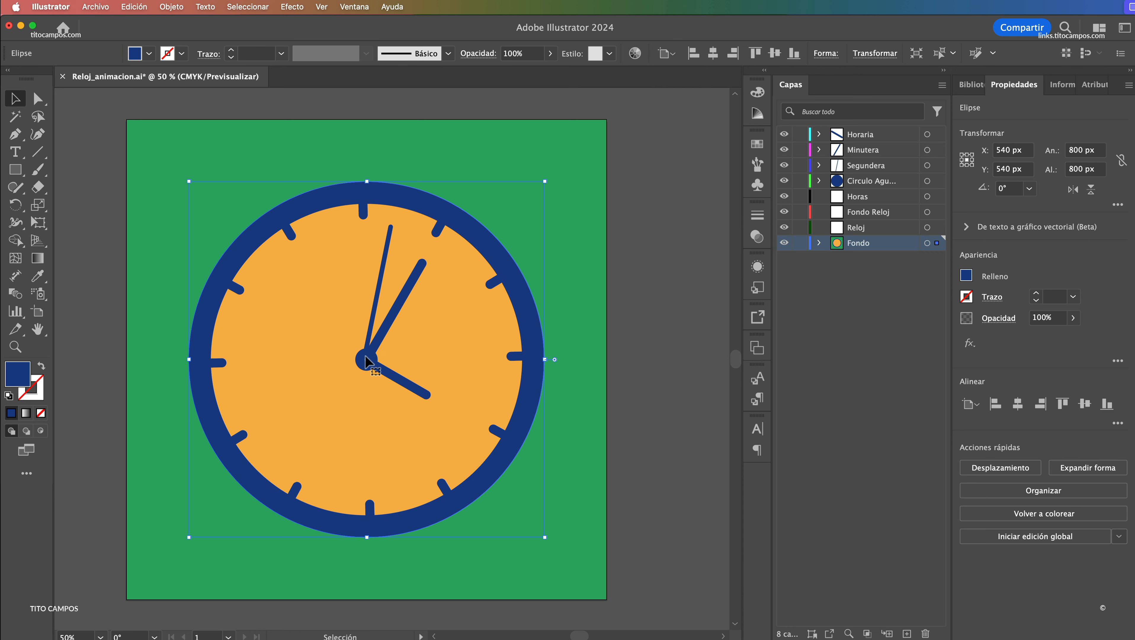
# Move the group of hour marks from the Fondo layer onto the Horas layer
pyautogui.click(872, 200)
pyautogui.click(495, 282)
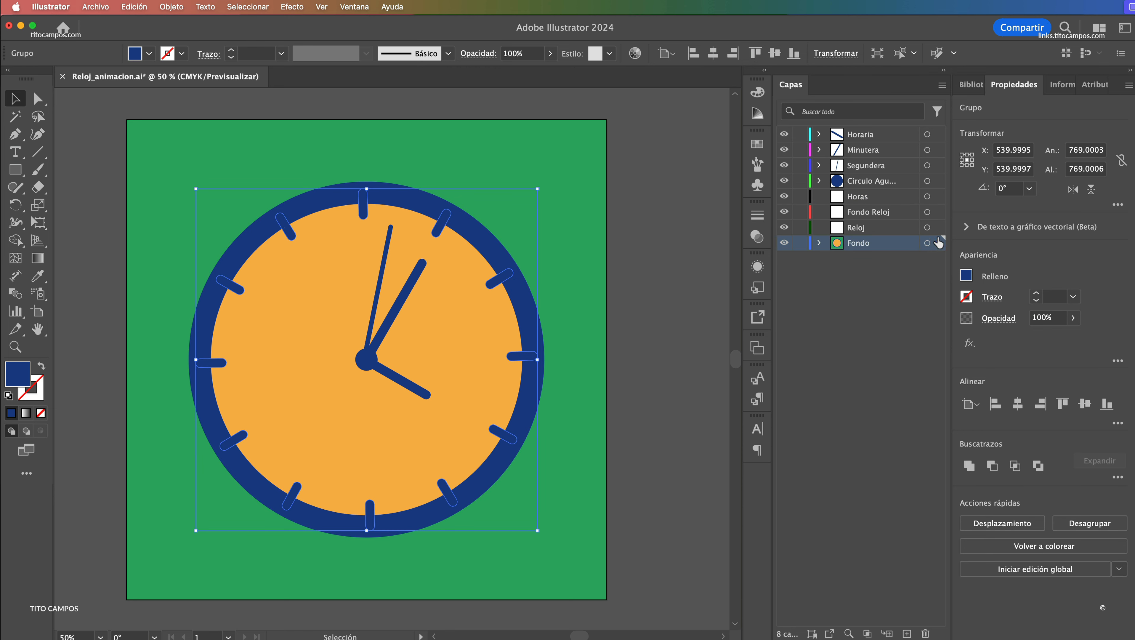
pyautogui.moveTo(936, 242); pyautogui.dragTo(935, 205)
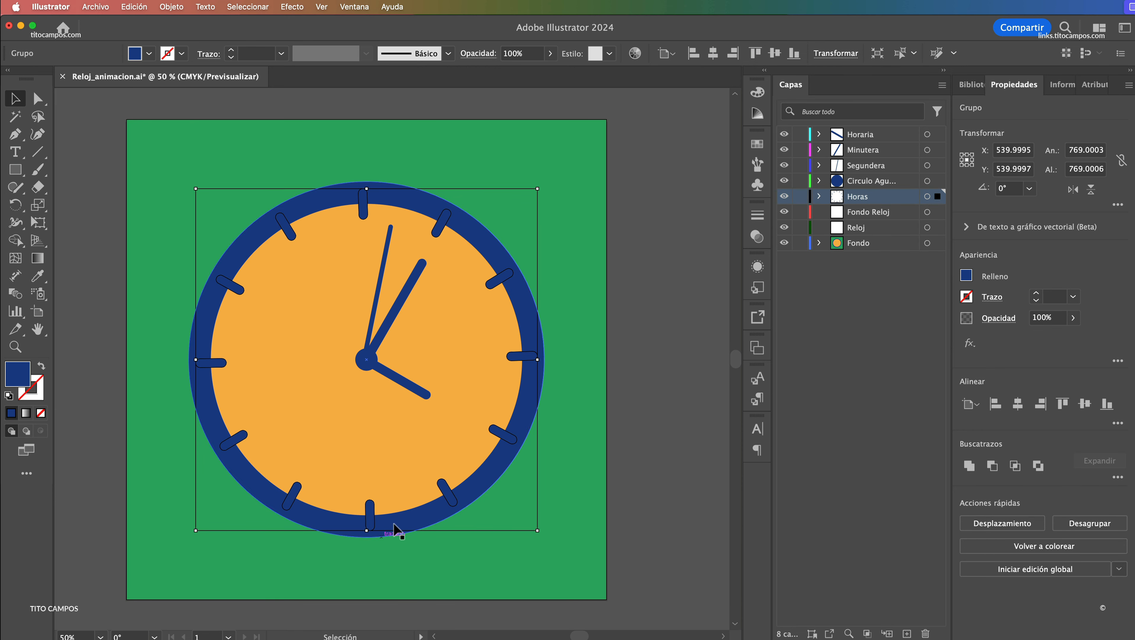
# Move the orange circle from Fondo onto the Fondo Reloj layer and the large blue circle onto the Reloj layer
pyautogui.click(513, 332)
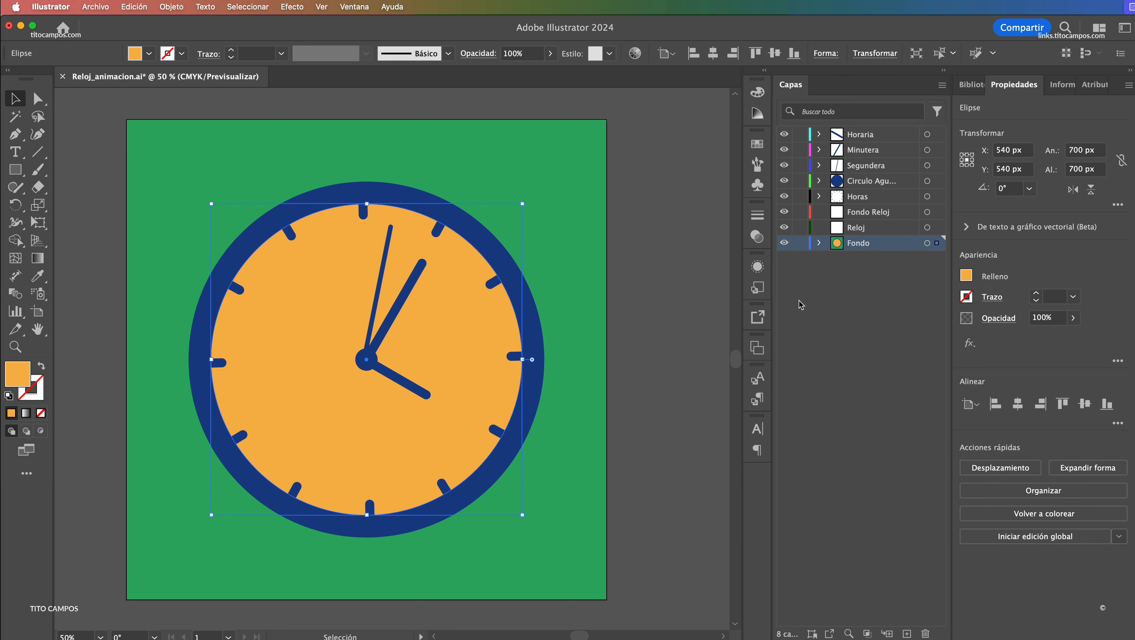
pyautogui.moveTo(939, 246); pyautogui.dragTo(938, 212)
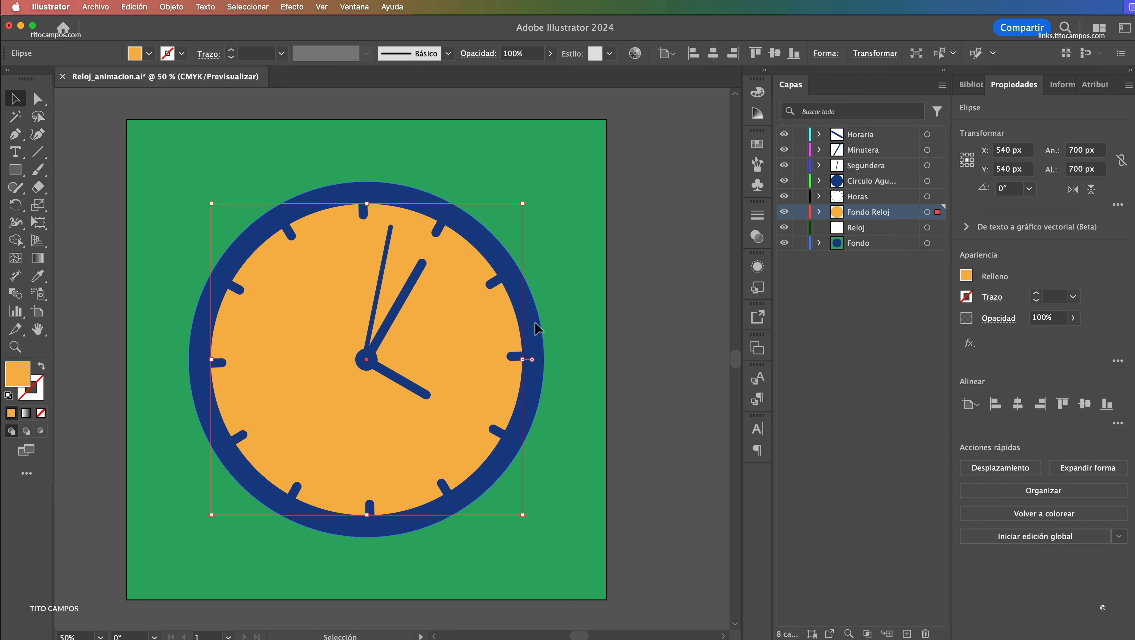
pyautogui.click(539, 330)
pyautogui.moveTo(936, 246); pyautogui.dragTo(937, 228)
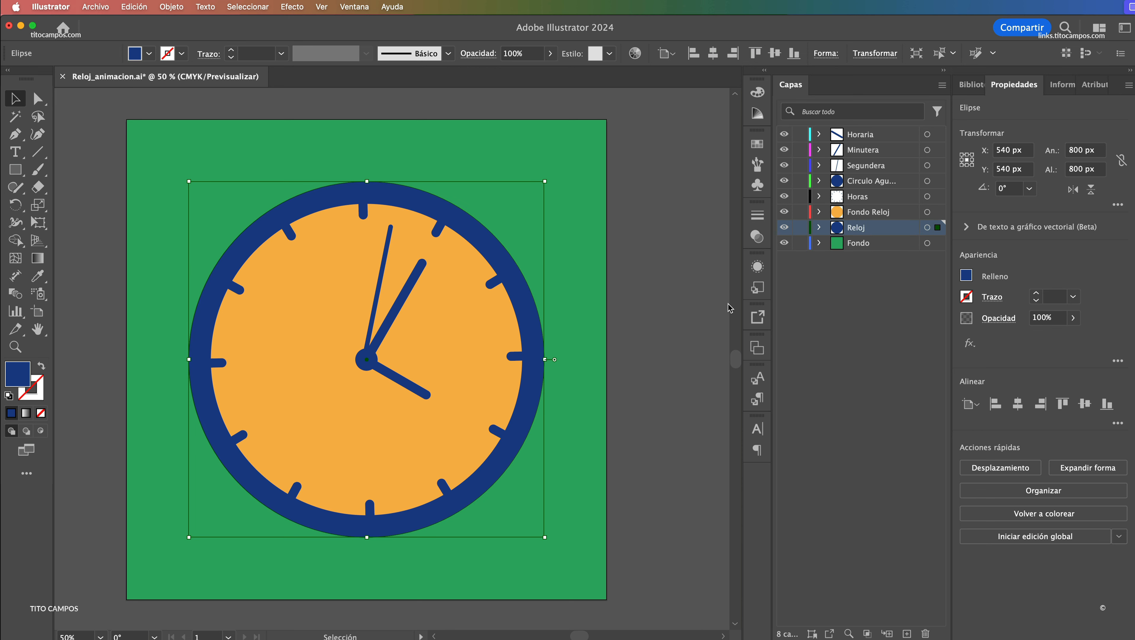
# Save the document and also save it as Reloj_animacion_capas.ai in the Reloj Animacion folder, with Illustrator 2020 compatibility
pyautogui.click(678, 338)
pyautogui.press('super+s')
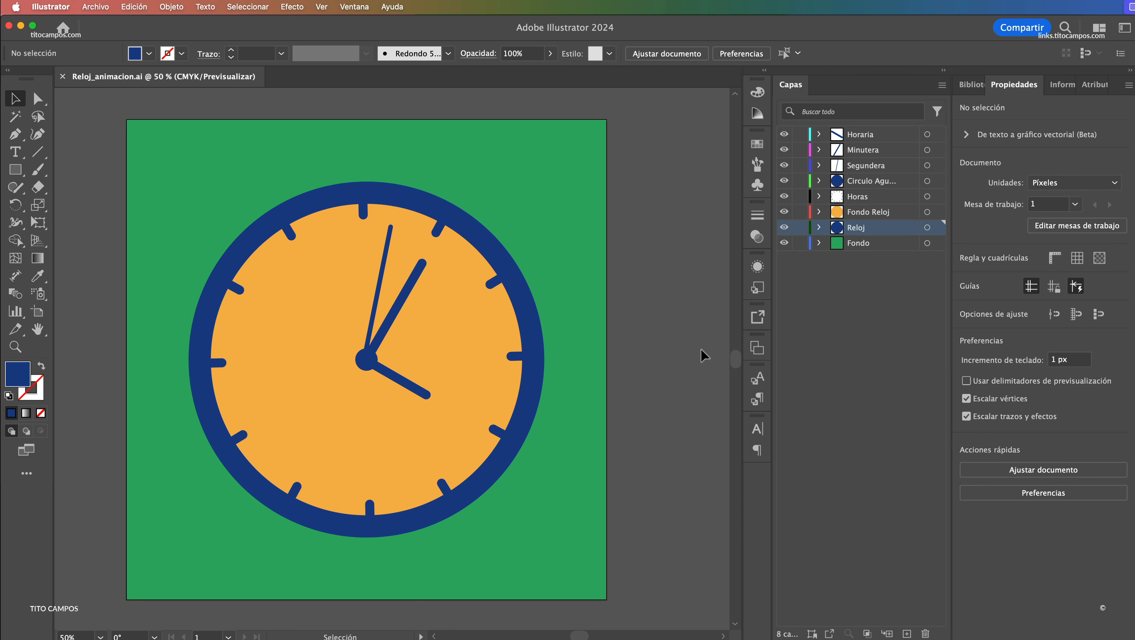
pyautogui.press('shift+super')
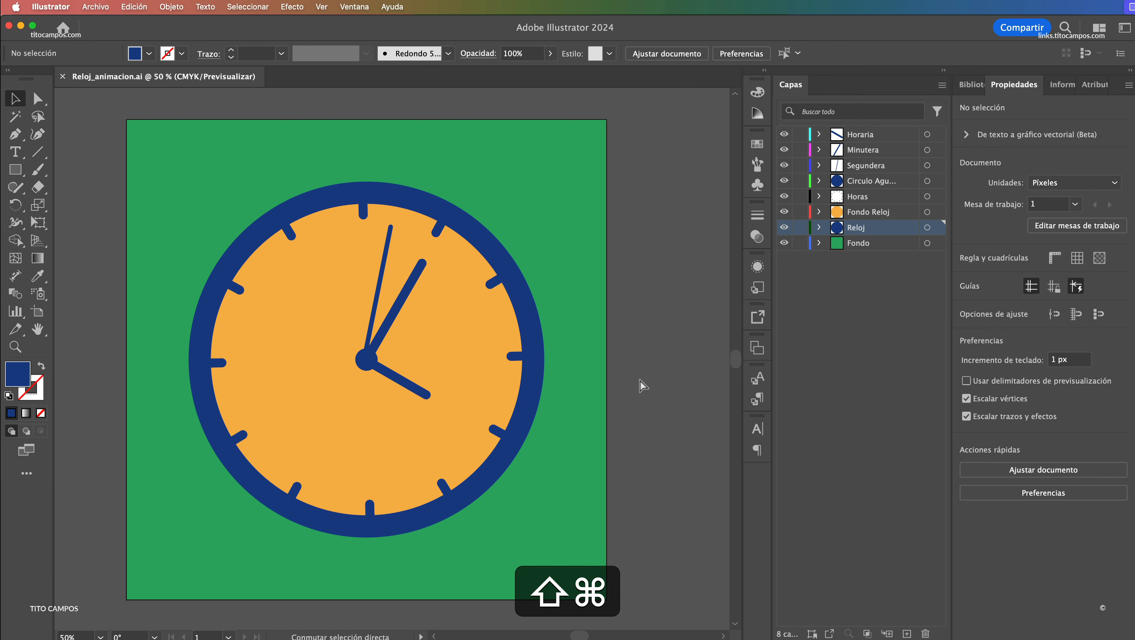
pyautogui.press('shift+super+s')
pyautogui.click(586, 502)
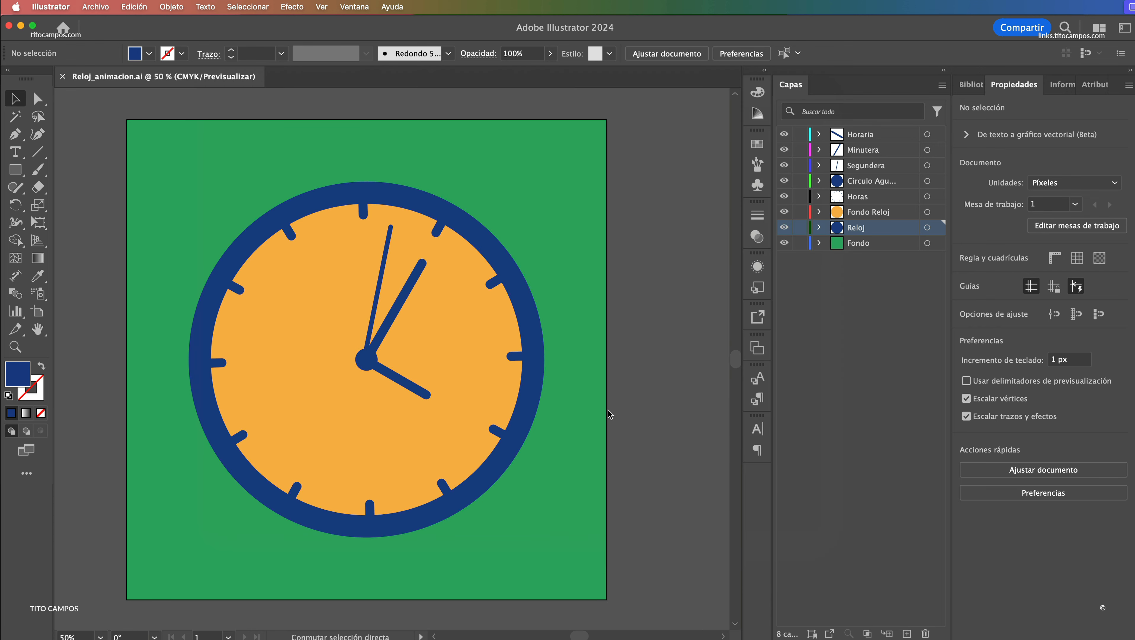
pyautogui.press('Right')
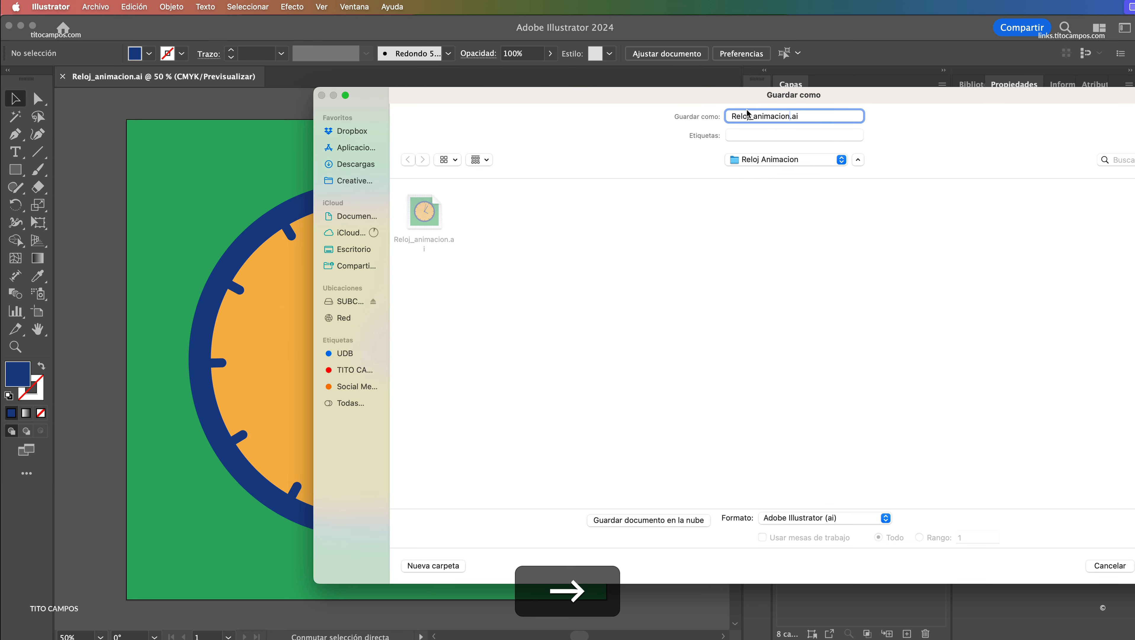
pyautogui.hotkey('shift', 'Right')
pyautogui.write('_')
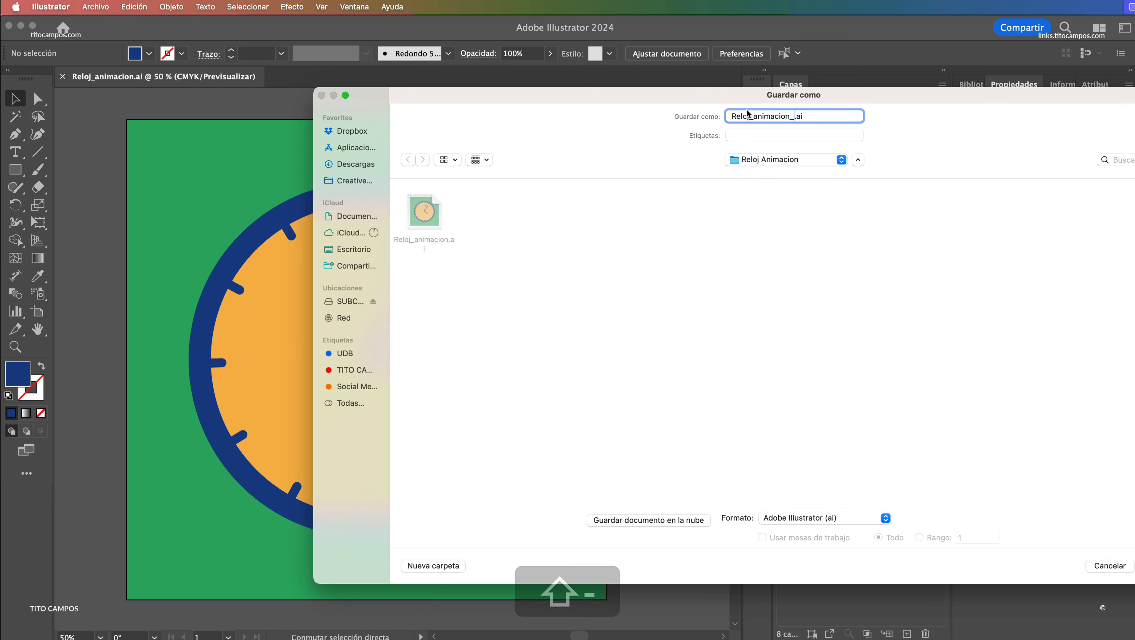
pyautogui.write('capas')
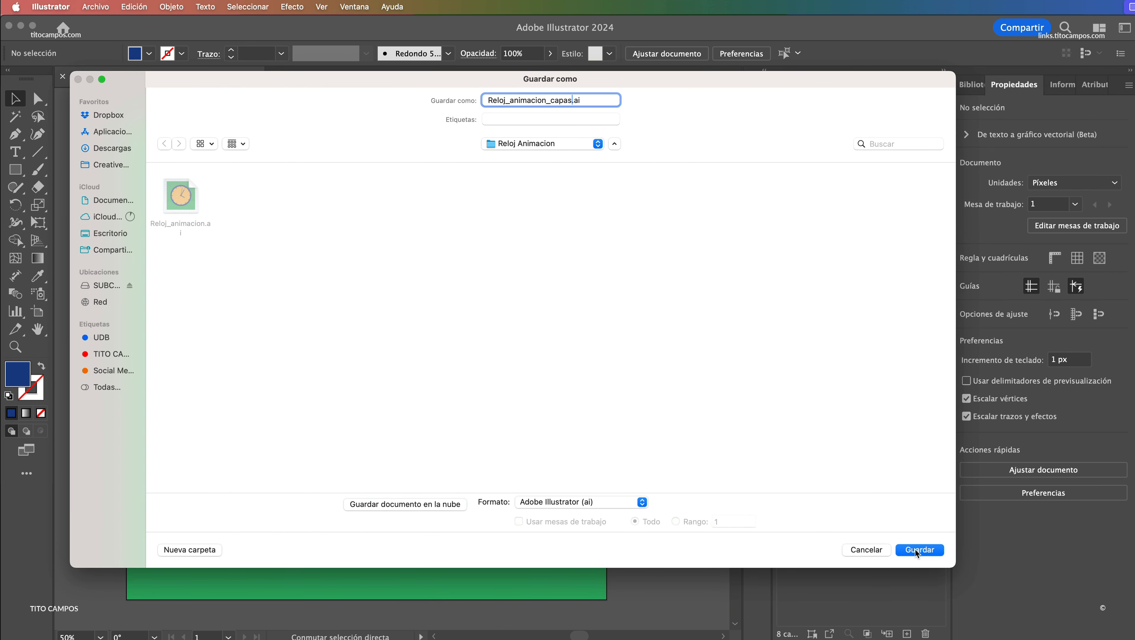
pyautogui.click(918, 551)
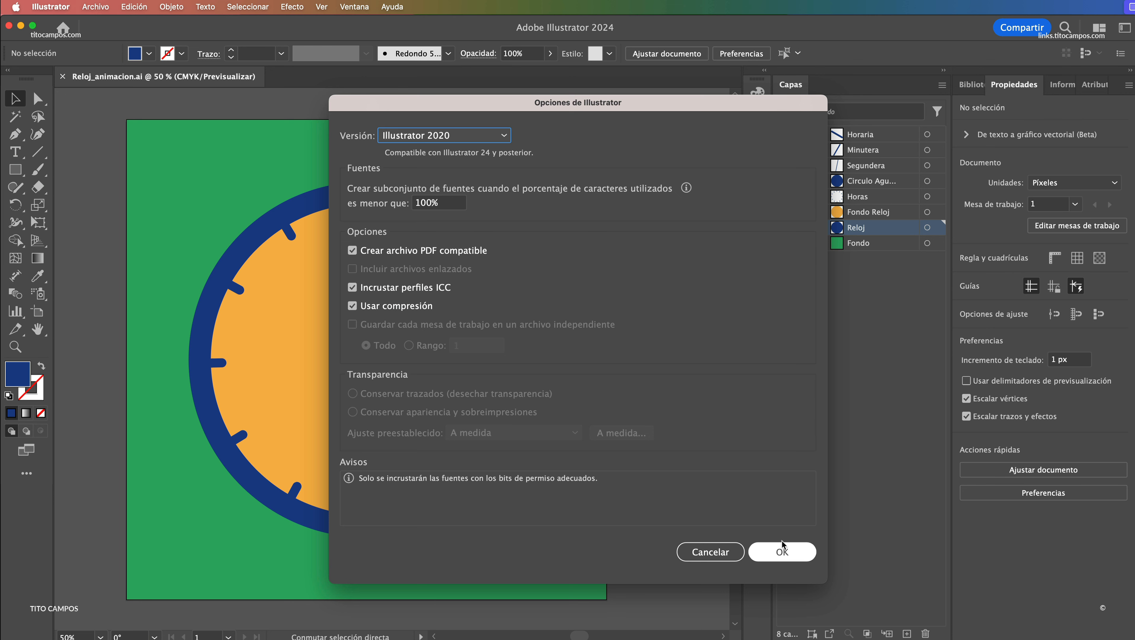
pyautogui.click(785, 552)
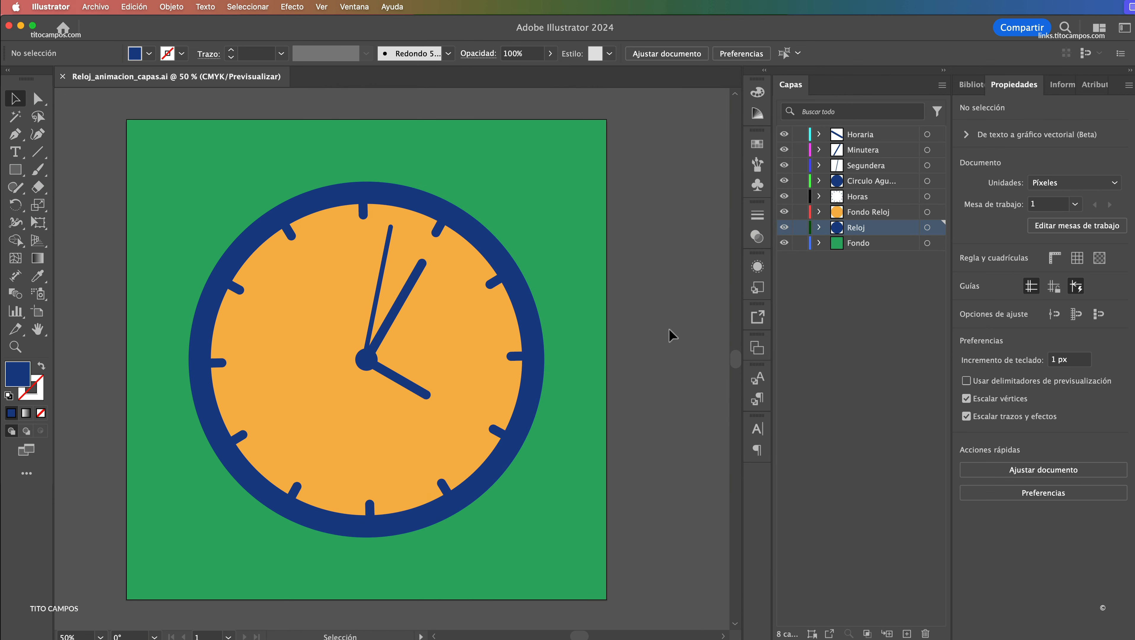
pyautogui.press('super+s')
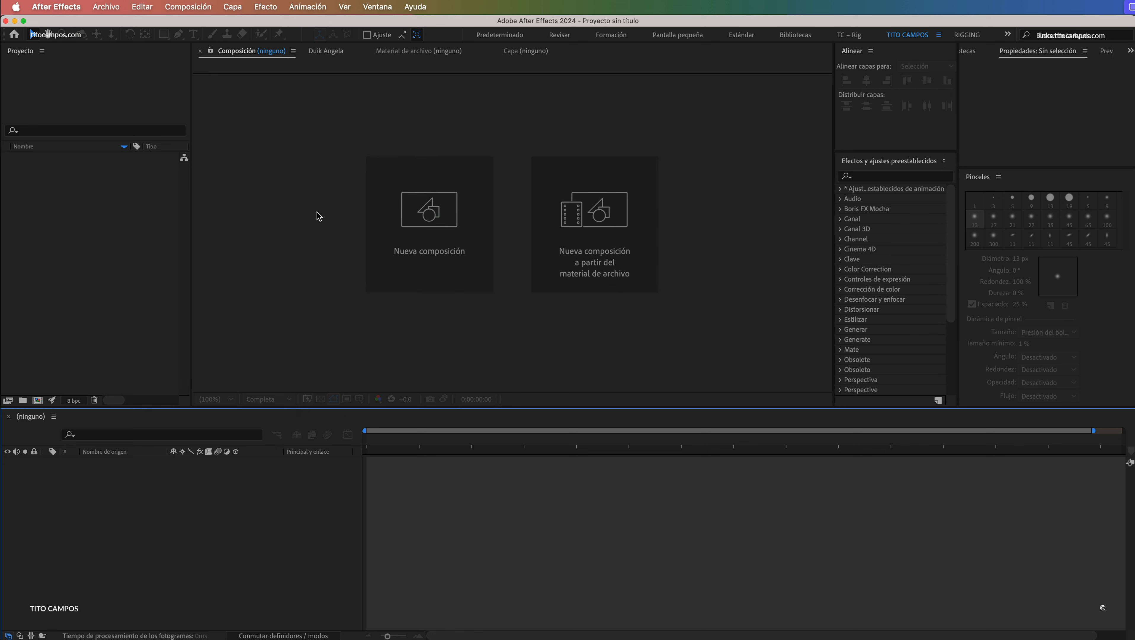
# Start a new composition and name it Reloj
pyautogui.click(299, 214)
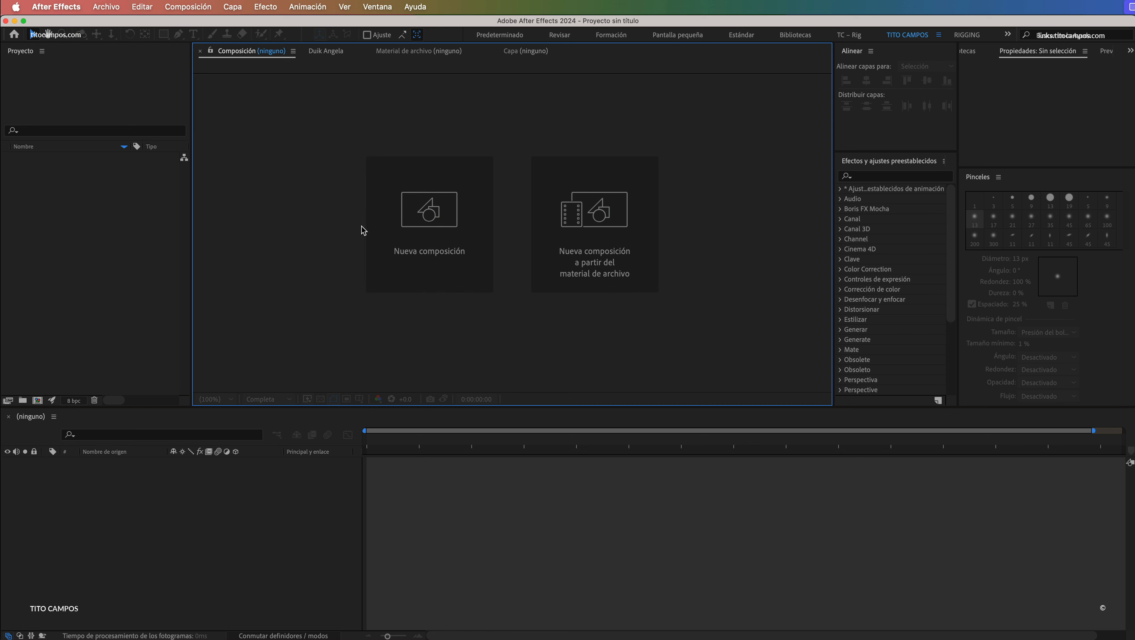
pyautogui.click(443, 219)
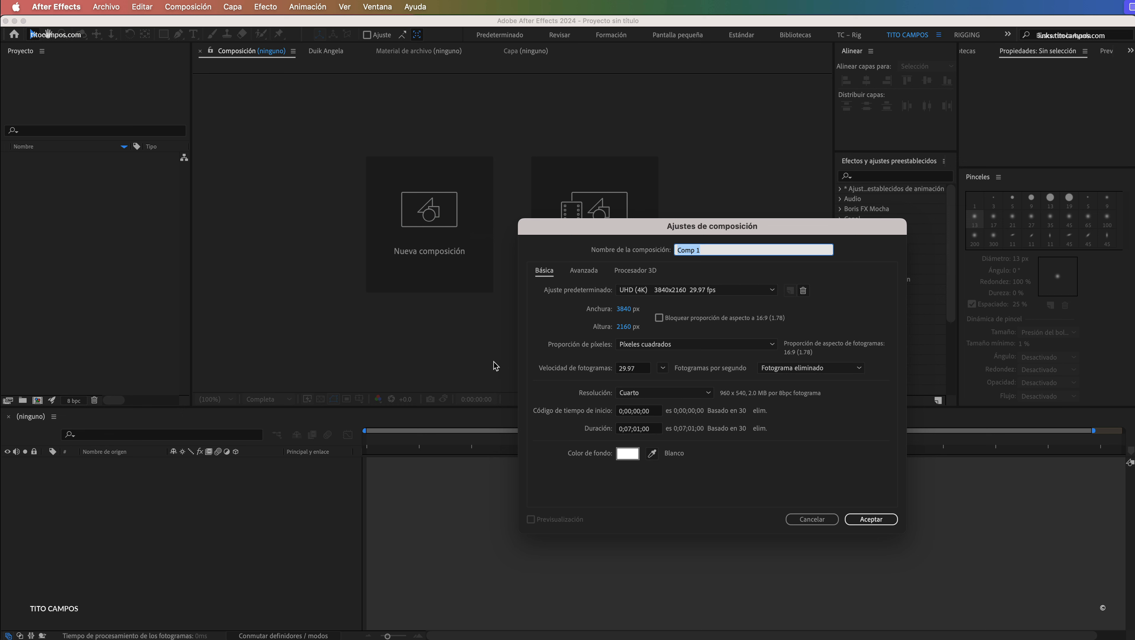
pyautogui.press('shift')
pyautogui.write('R')
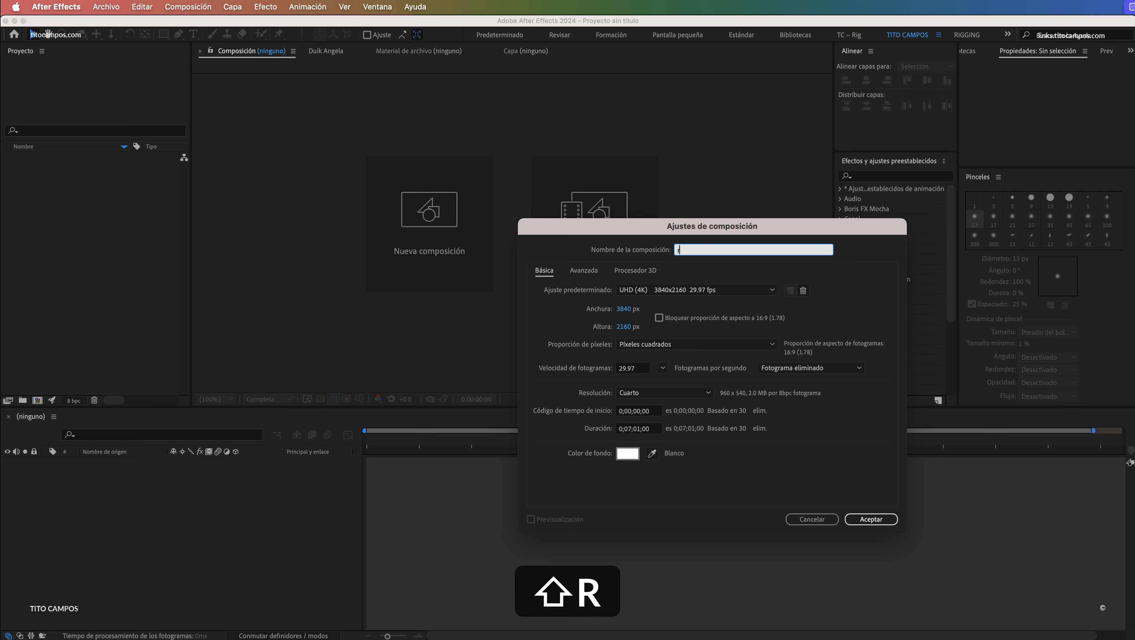
pyautogui.hotkey('shift', 'BackSpace')
pyautogui.write('Reloj')
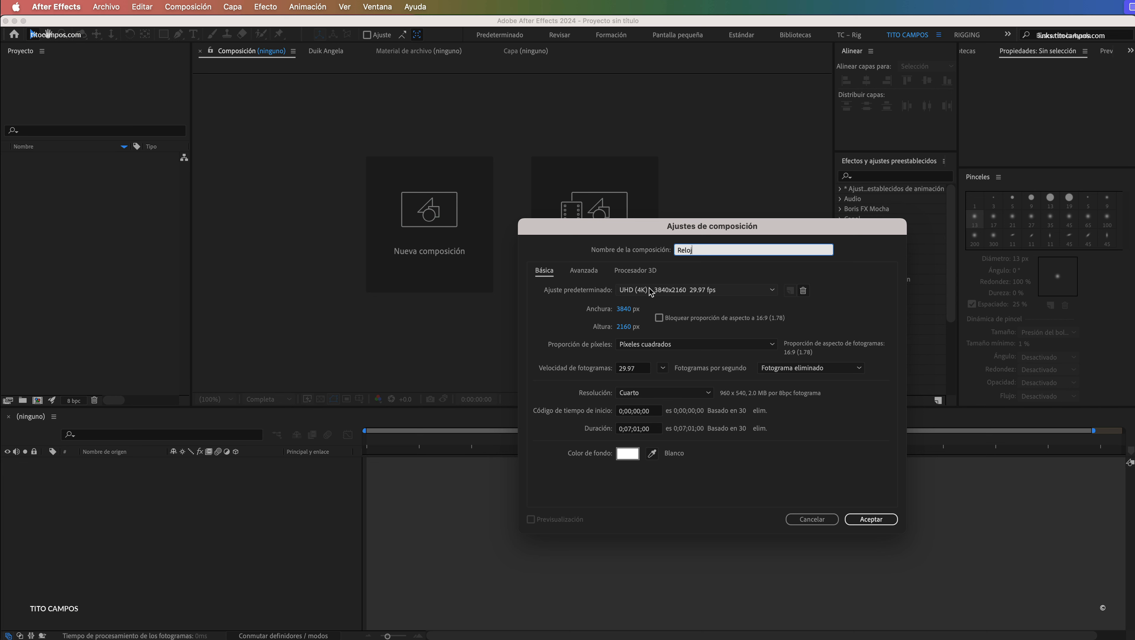
# Apply the Publicación de medios sociales 1080x1080 30 fps preset to the Reloj composition
pyautogui.click(650, 291)
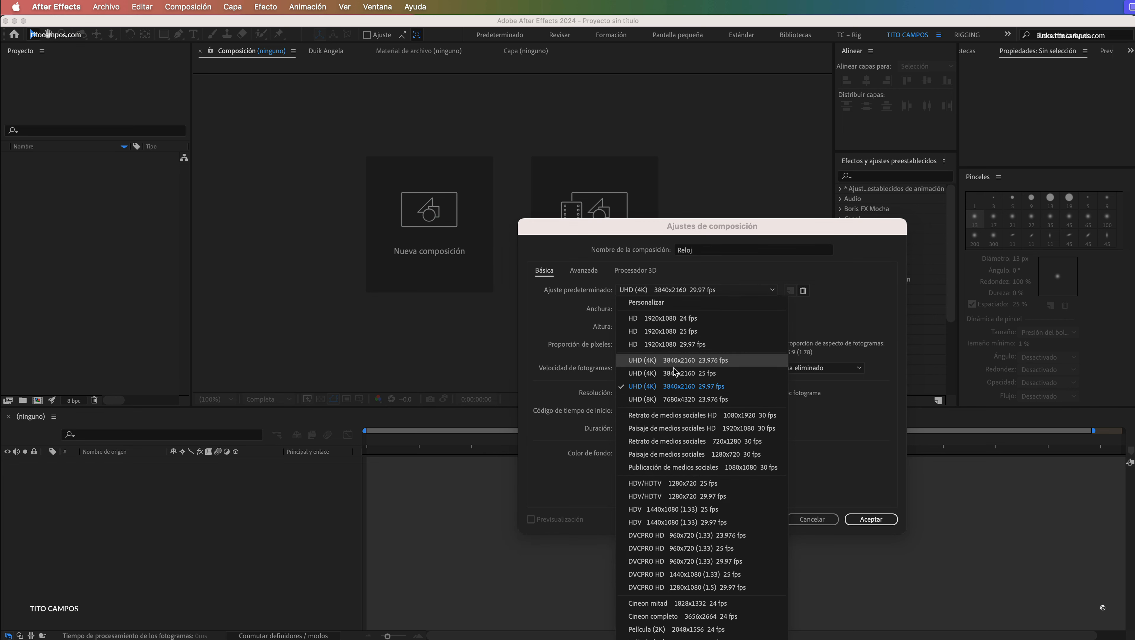
pyautogui.press('space')
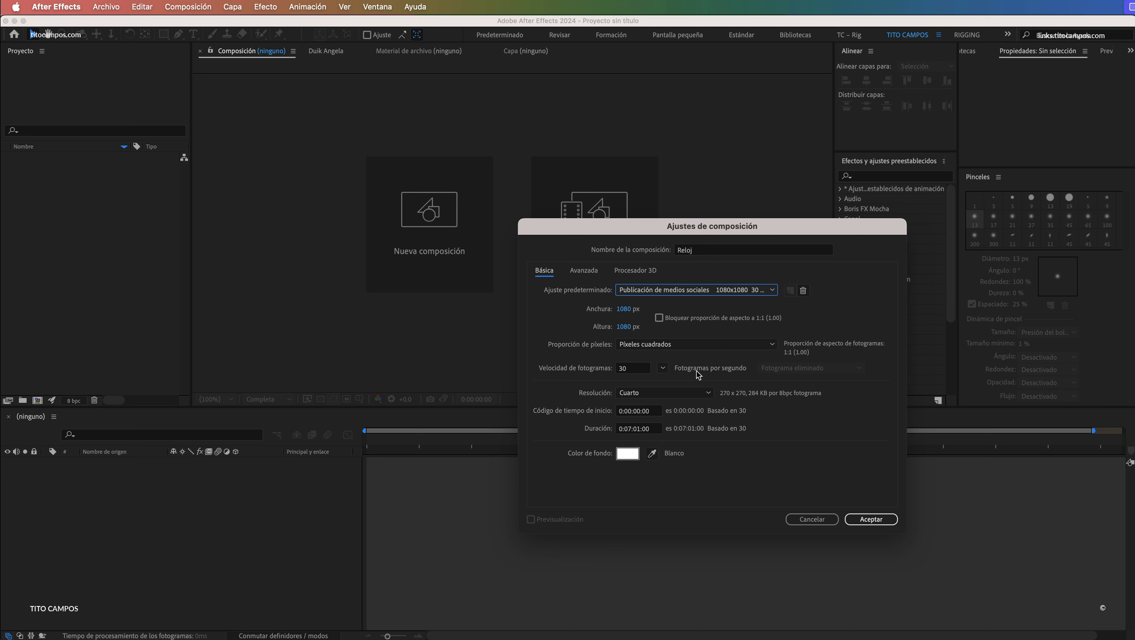
pyautogui.click(665, 290)
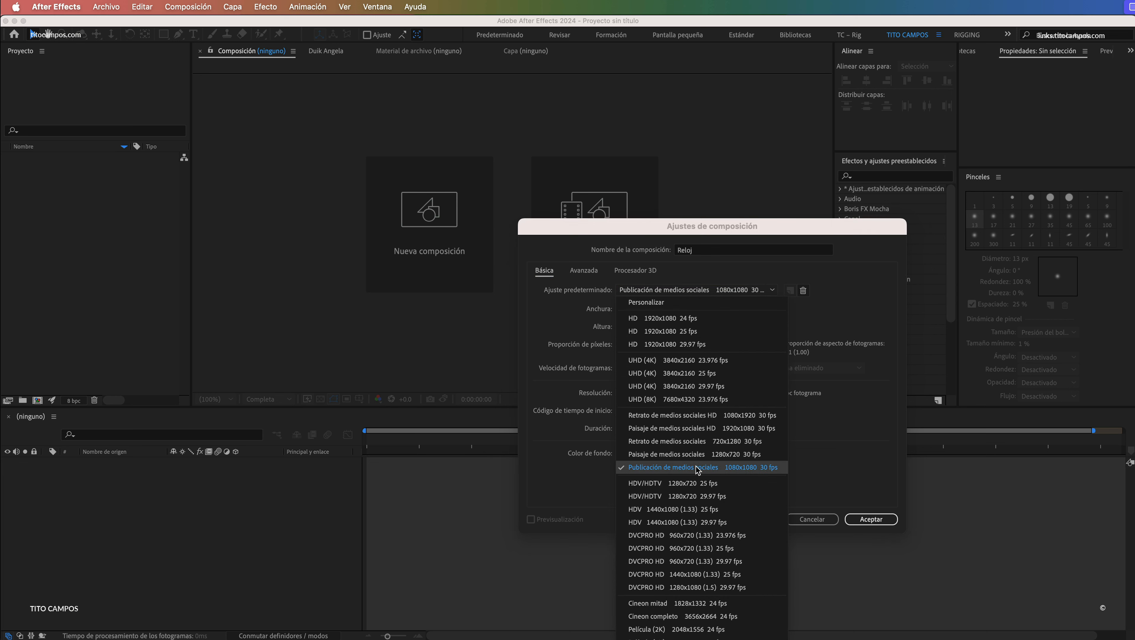
pyautogui.click(632, 469)
pyautogui.click(701, 291)
pyautogui.click(756, 469)
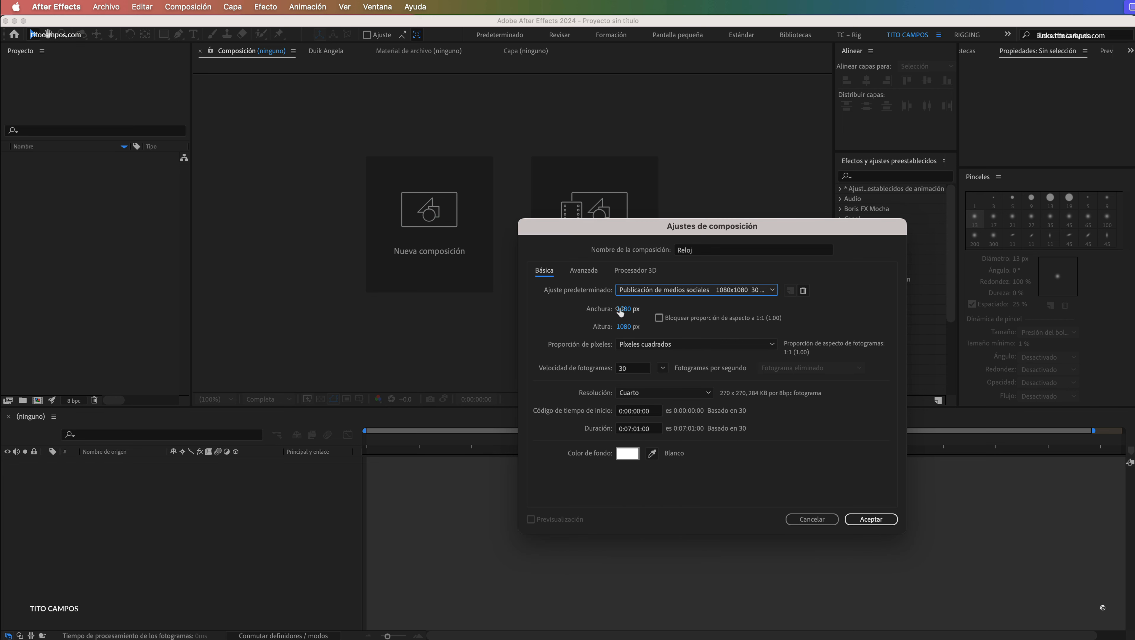
pyautogui.click(621, 310)
pyautogui.click(629, 326)
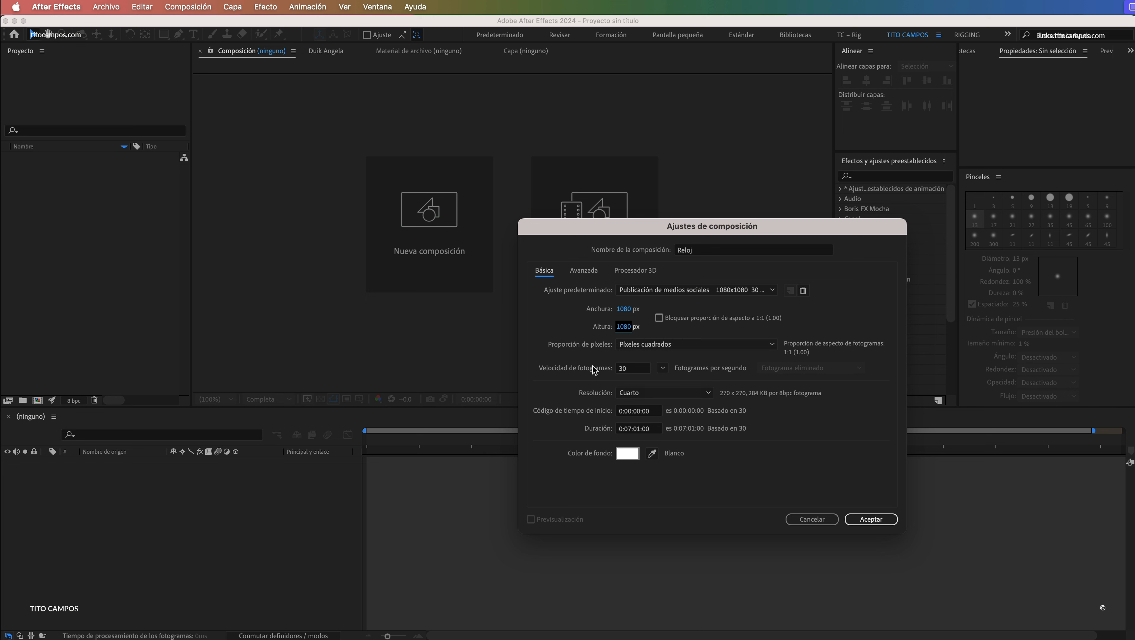
# Set the composition's frame rate to 24 fps and its duration to 0:00:05:00, and create it
pyautogui.click(661, 369)
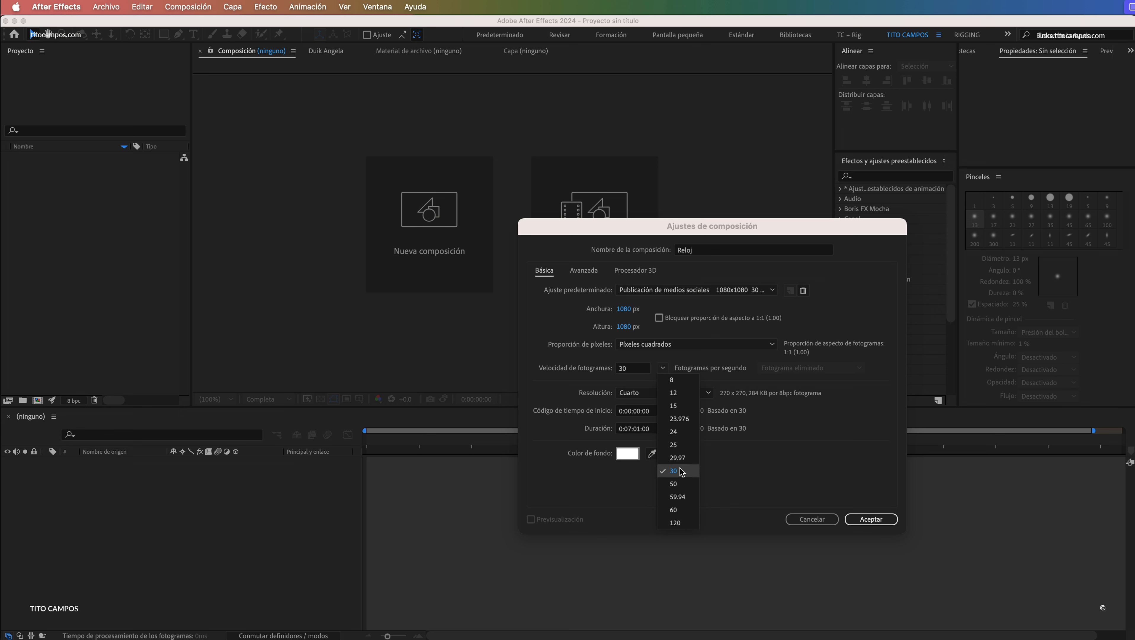
pyautogui.click(677, 433)
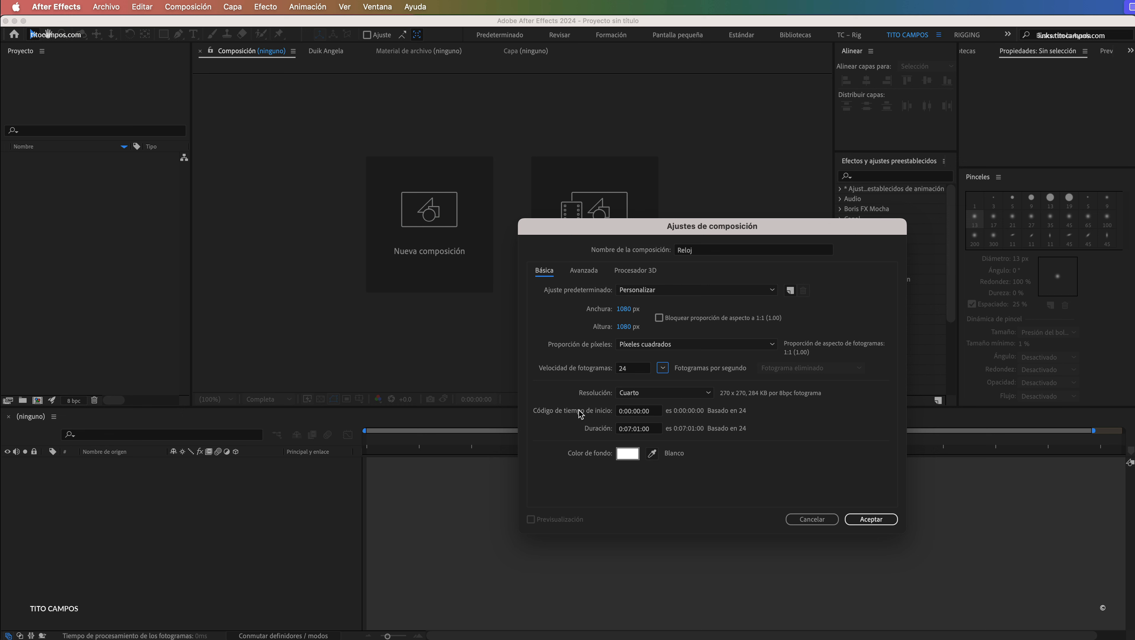
pyautogui.click(631, 429)
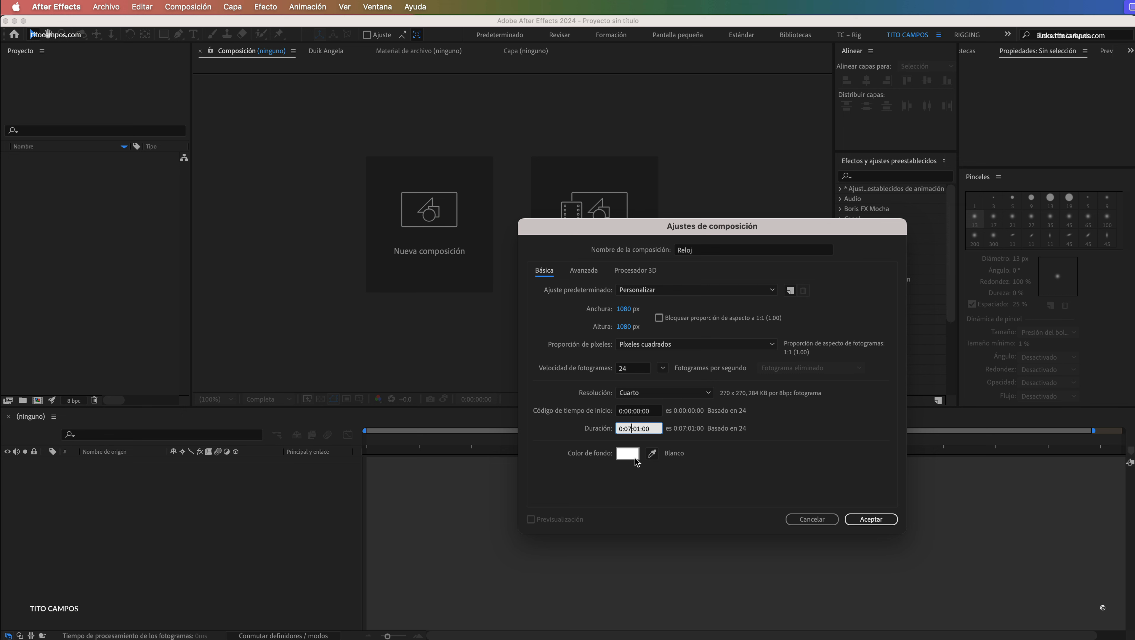
pyautogui.press('BackSpace')
pyautogui.write('0')
pyautogui.press('Right')
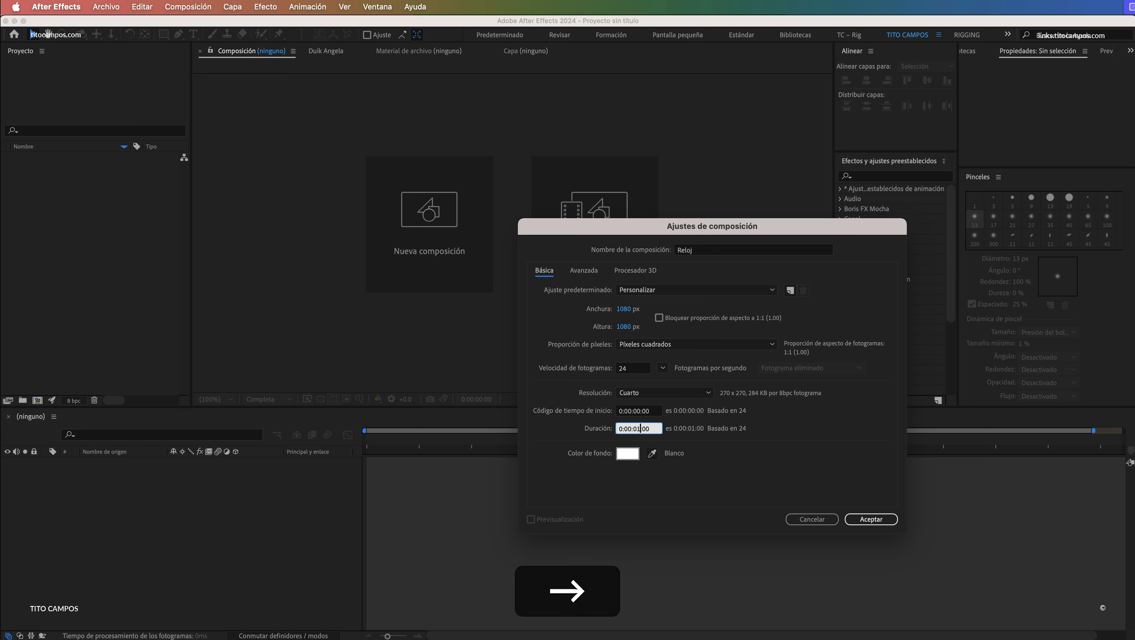
pyautogui.press('BackSpace')
pyautogui.write('7')
pyautogui.press('BackSpace')
pyautogui.write('5')
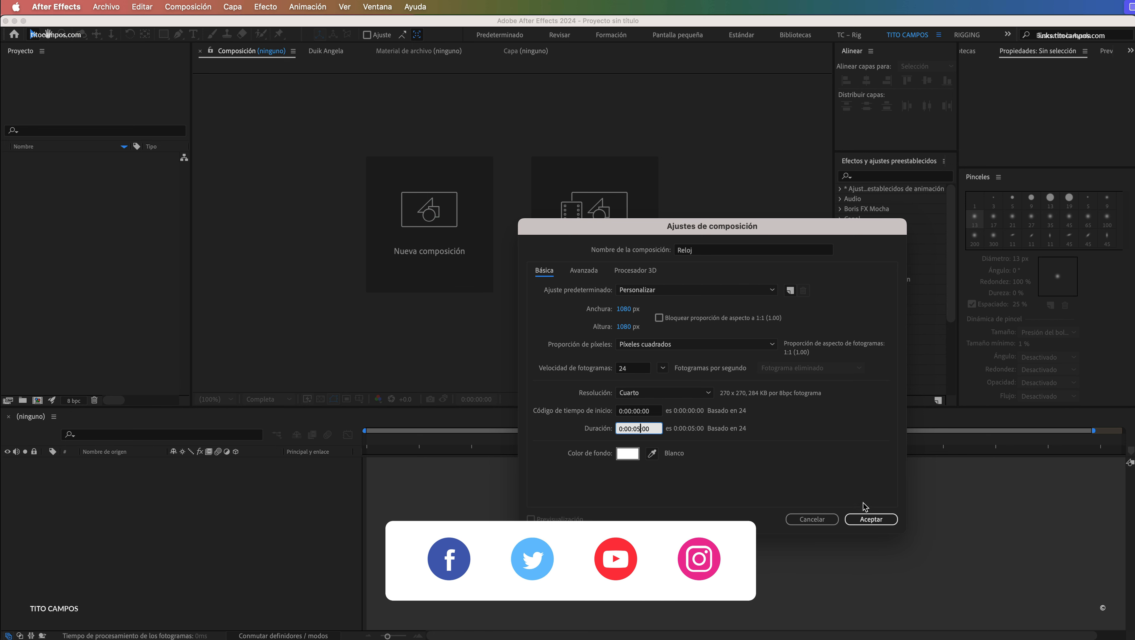
pyautogui.click(871, 519)
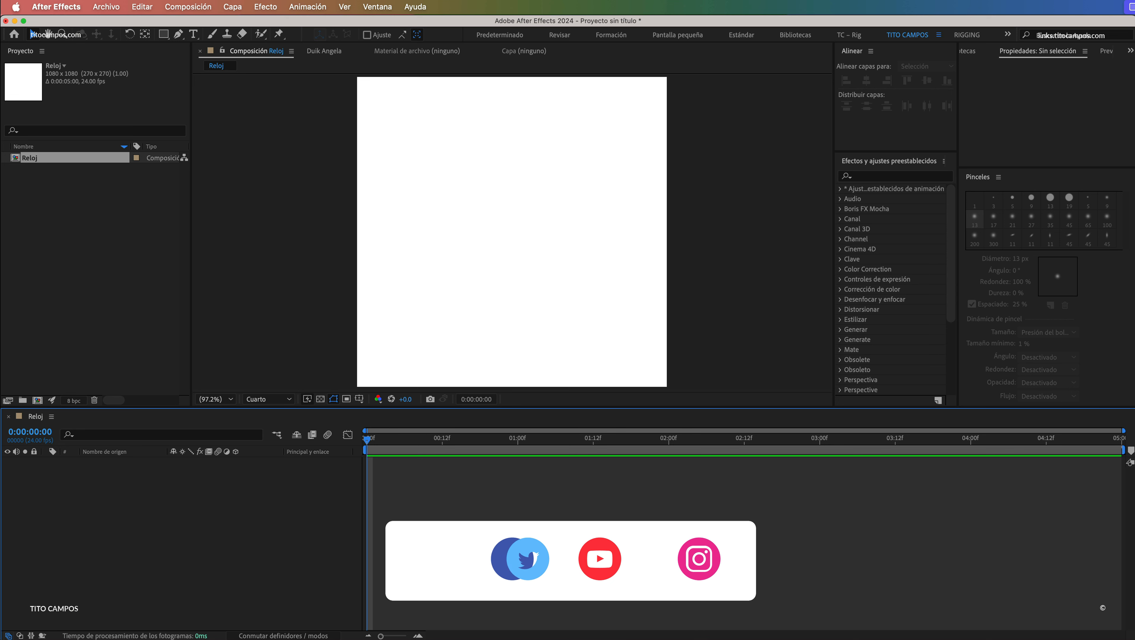
# Save the project as Reloj_animacion.aep in the Reloj Animacion folder
pyautogui.press('super+s')
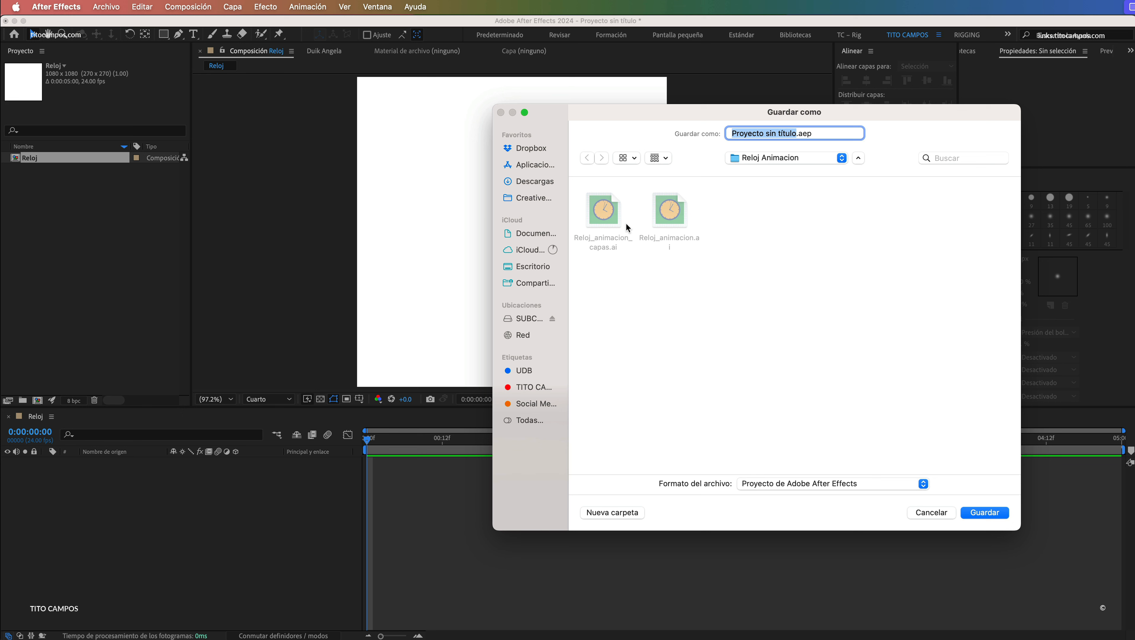
pyautogui.click(664, 218)
pyautogui.click(790, 132)
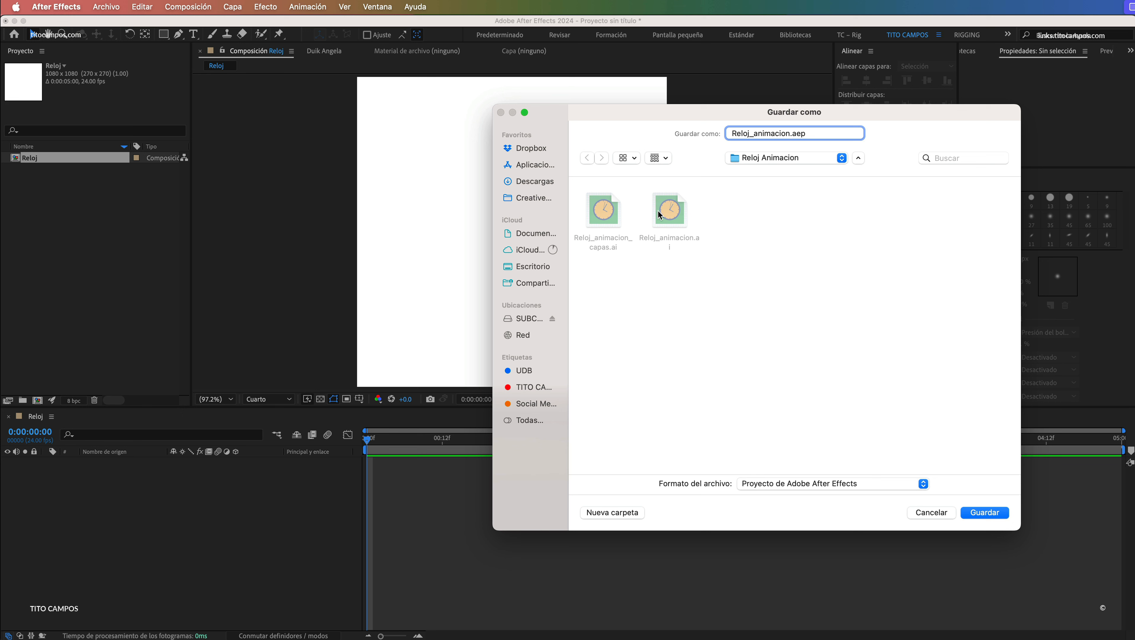
pyautogui.click(674, 213)
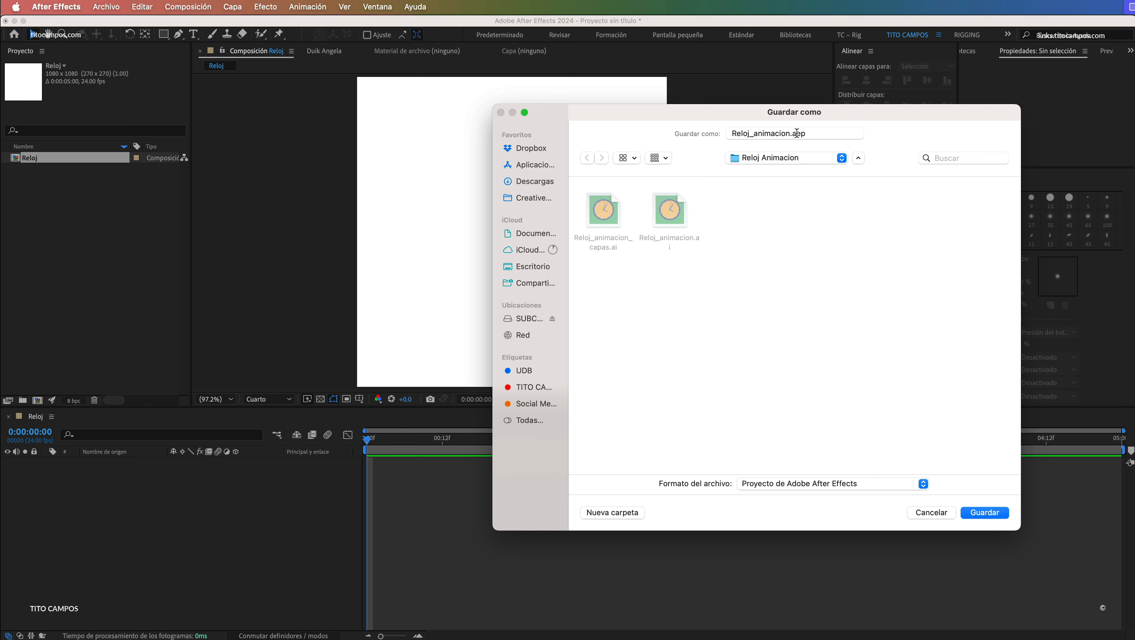
pyautogui.moveTo(810, 134); pyautogui.dragTo(793, 133)
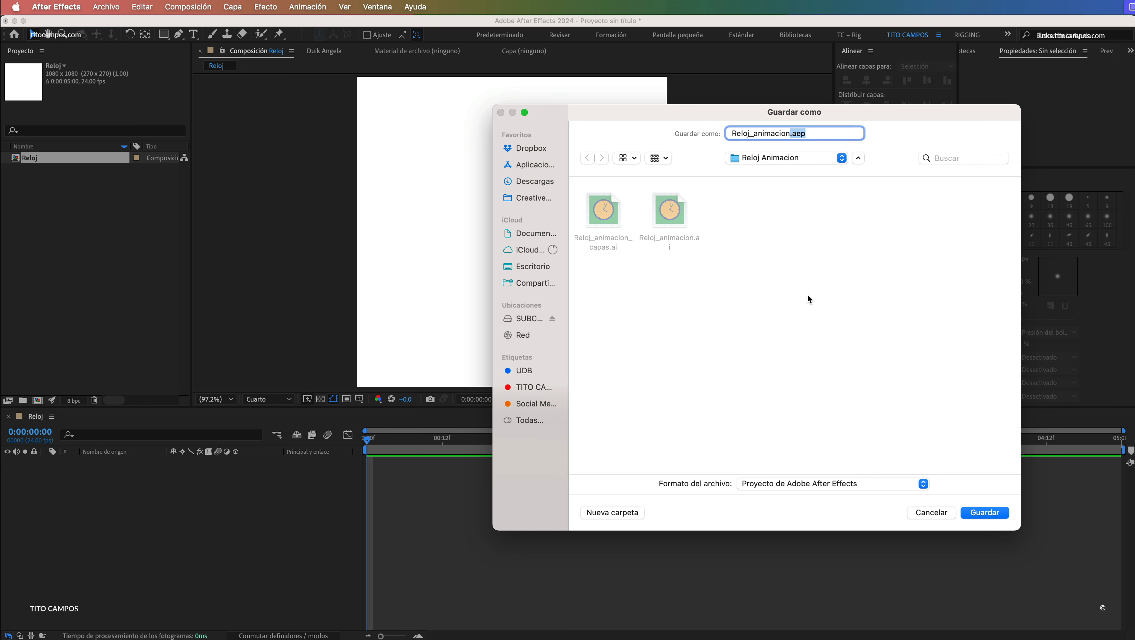
pyautogui.click(796, 307)
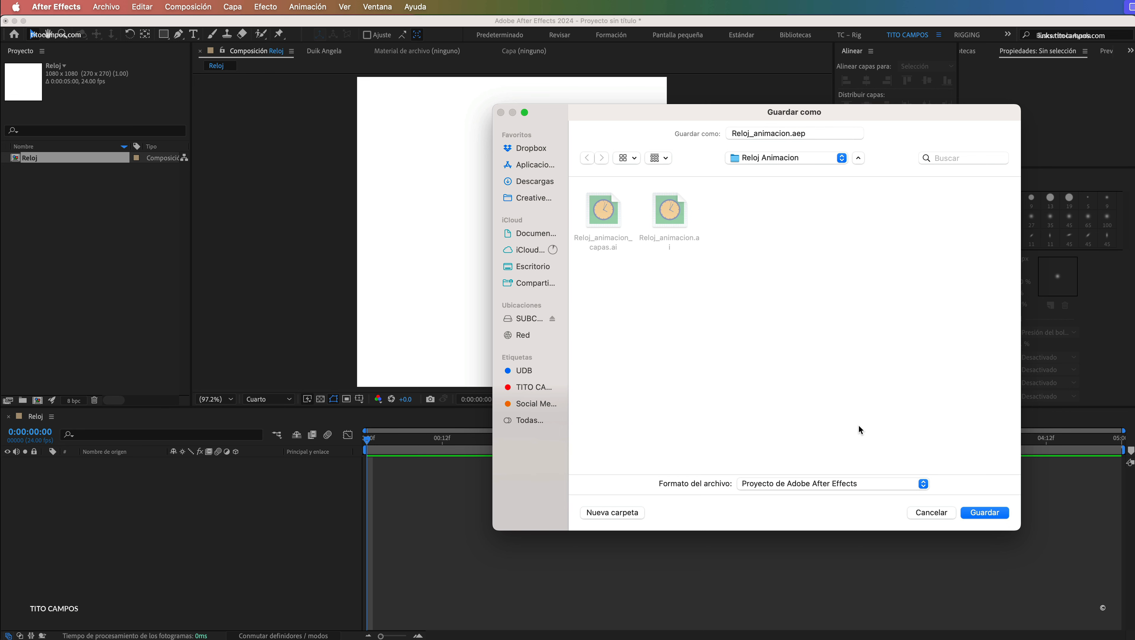
pyautogui.click(982, 511)
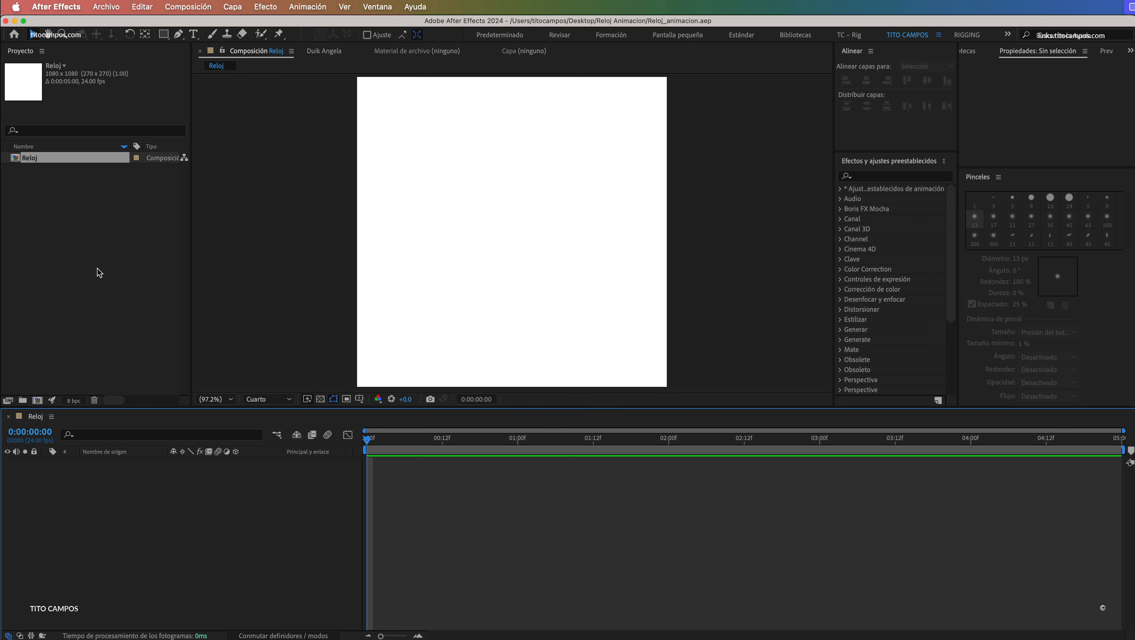
# Import Reloj_animacion_capas.ai into the project as a composition that retains layer sizes (Composición – Conservar tamaños de capa)
pyautogui.click(113, 244)
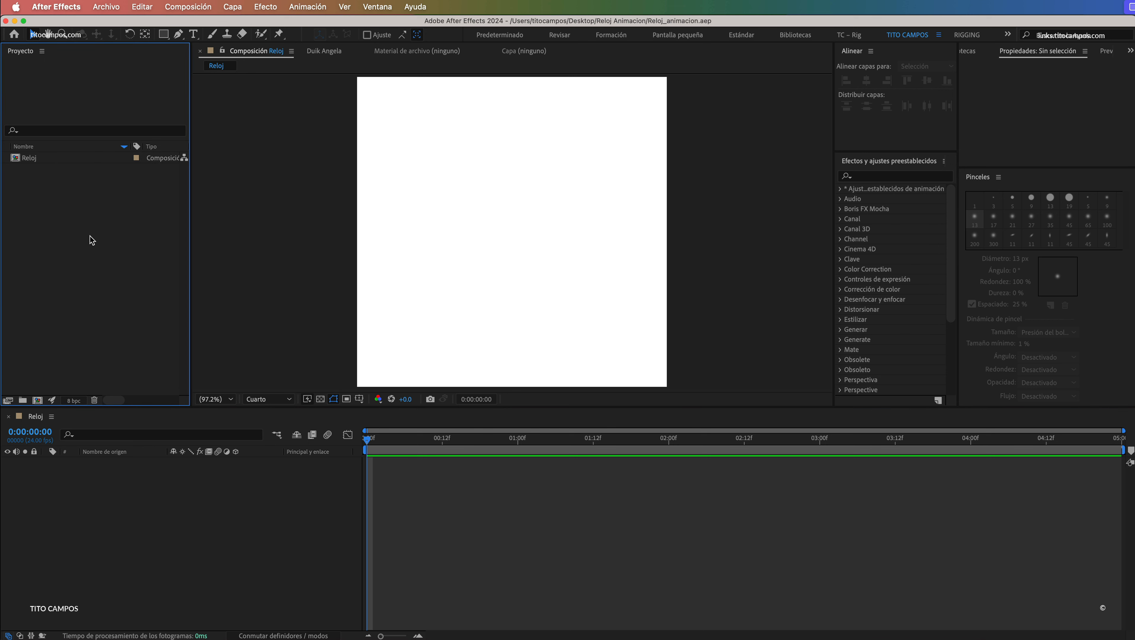
pyautogui.doubleClick(94, 247)
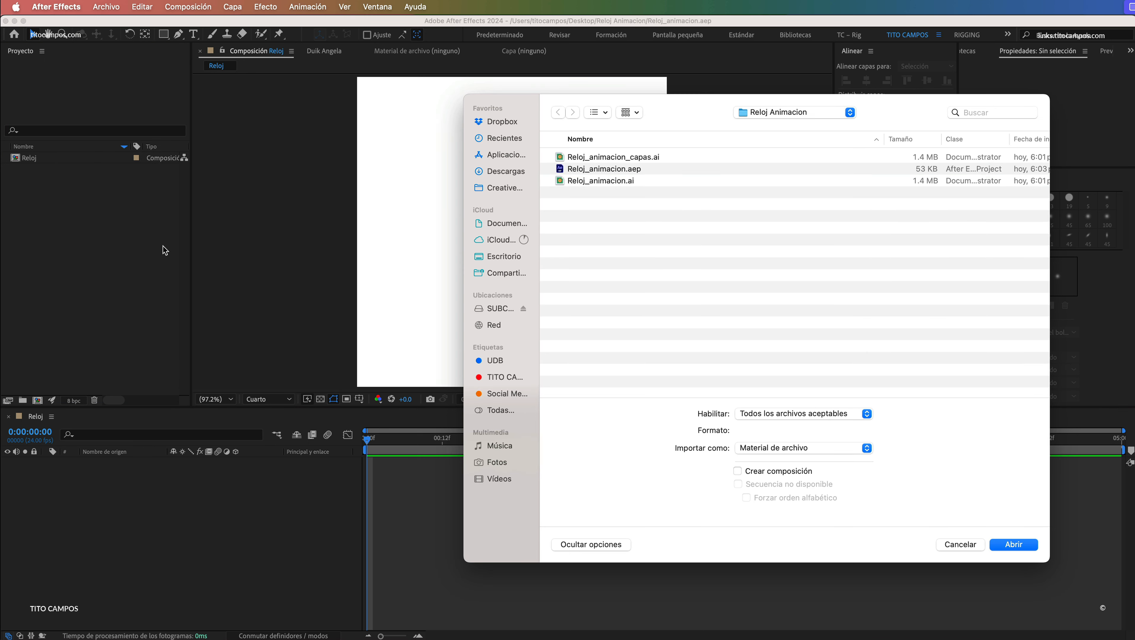
pyautogui.click(635, 160)
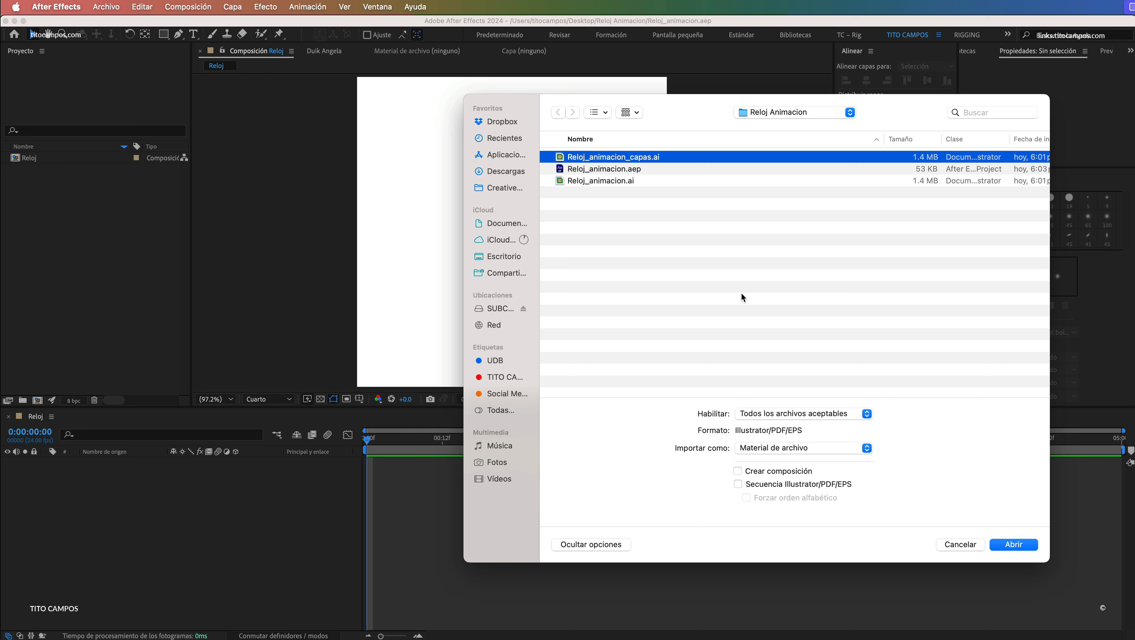
pyautogui.click(774, 450)
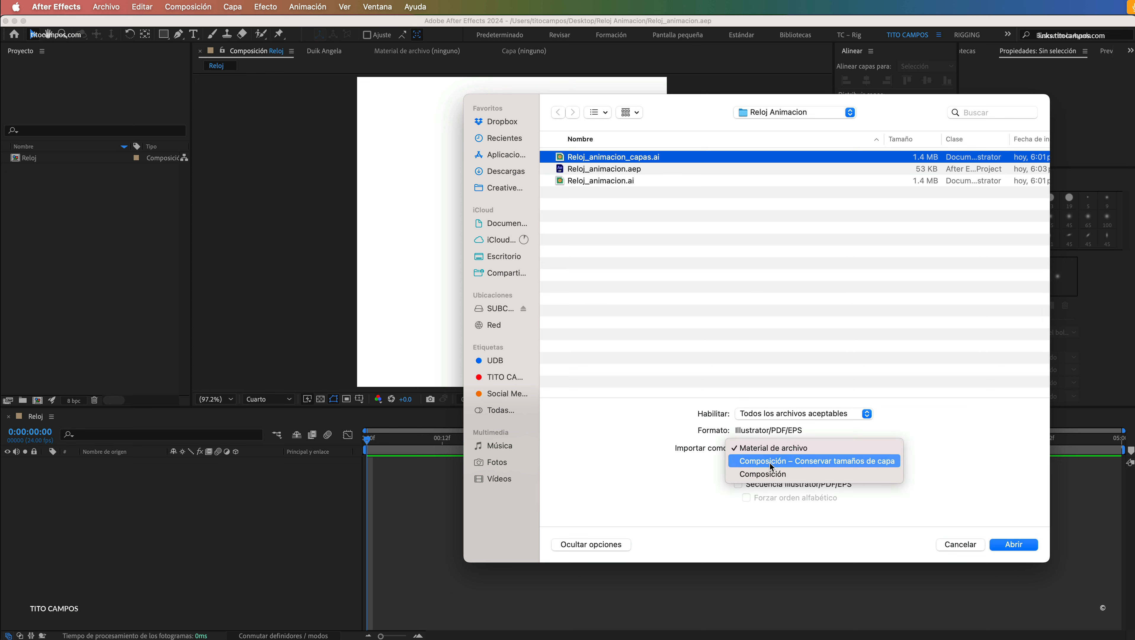
pyautogui.click(771, 465)
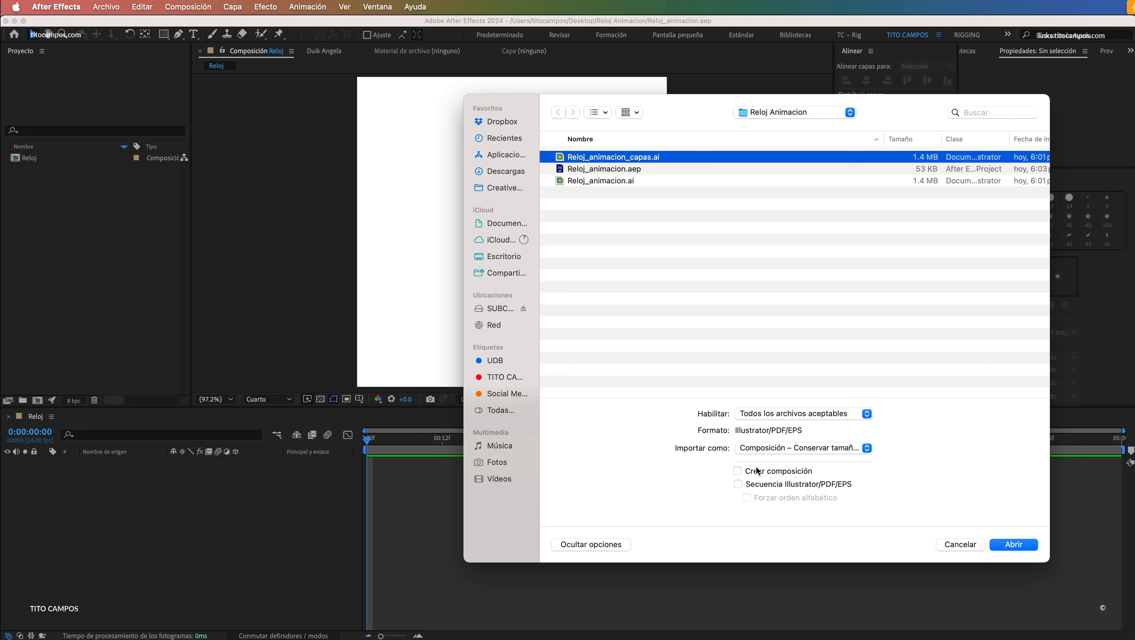
pyautogui.click(1014, 544)
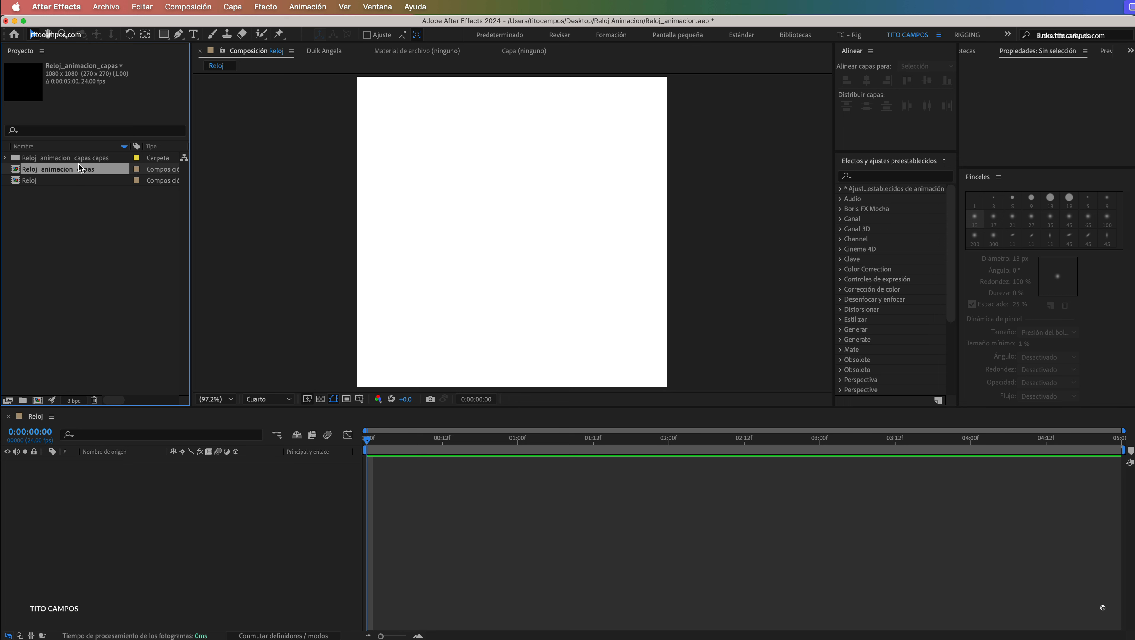
# Add the Reloj_animacion_capas composition to the Reloj timeline and save the project
pyautogui.moveTo(78, 169); pyautogui.dragTo(168, 485)
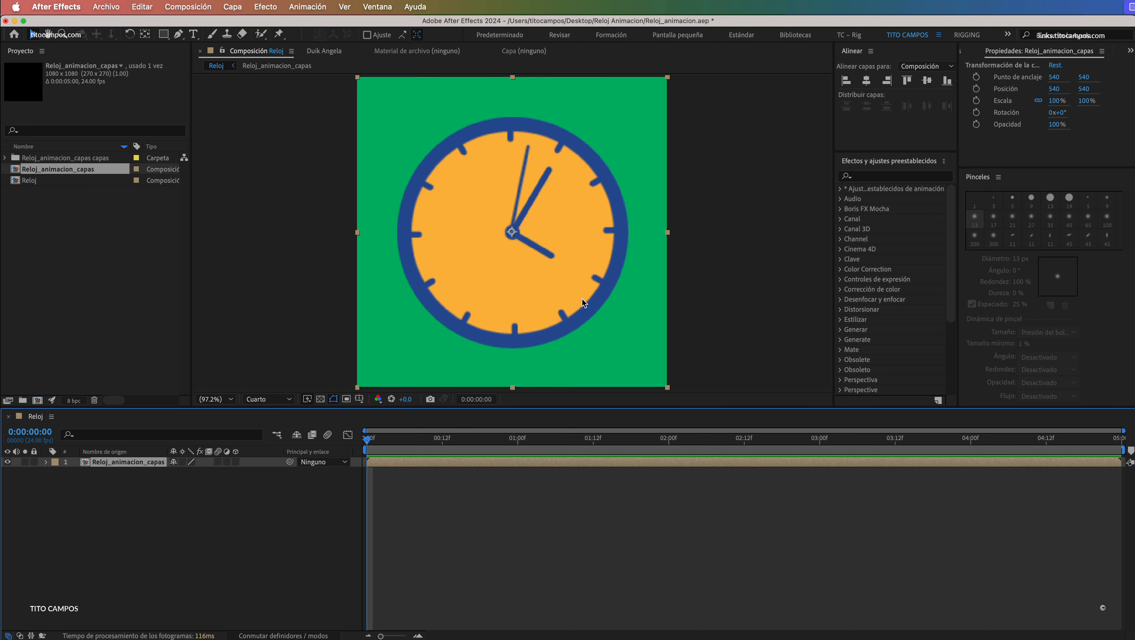
pyautogui.press('super+s')
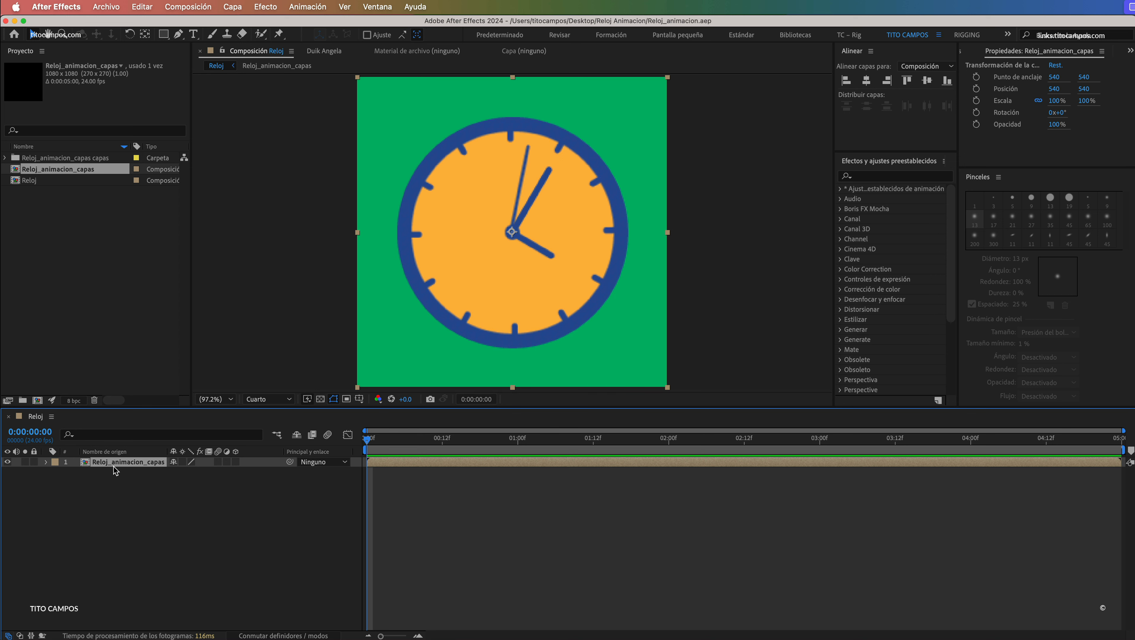
# Open the nested Reloj_animacion_capas composition and select its Horaria layer, keeping the composition view displayed
pyautogui.doubleClick(133, 464)
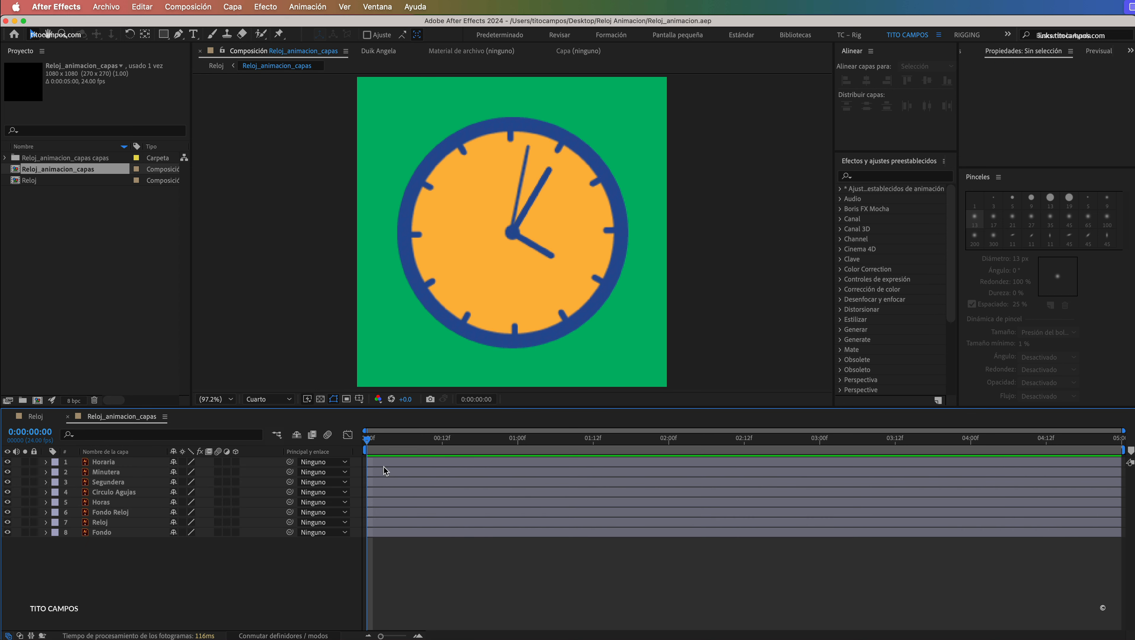
pyautogui.moveTo(372, 441)
pyautogui.mouseDown()
pyautogui.moveTo(676, 447)
pyautogui.moveTo(366, 453)
pyautogui.mouseUp()
pyautogui.click(118, 462)
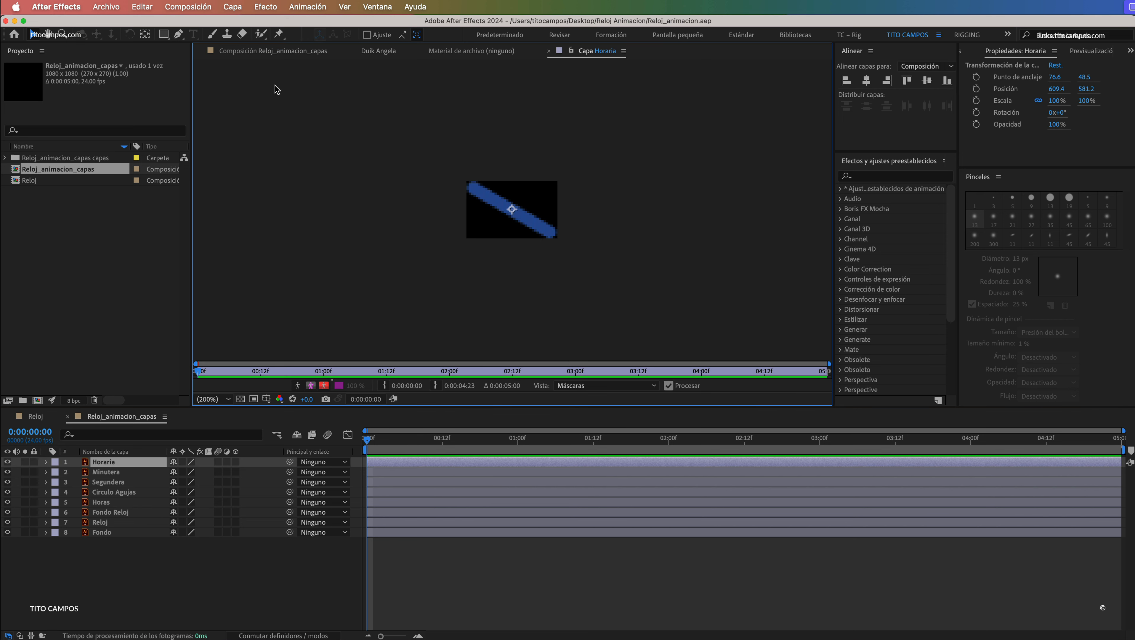
pyautogui.click(549, 51)
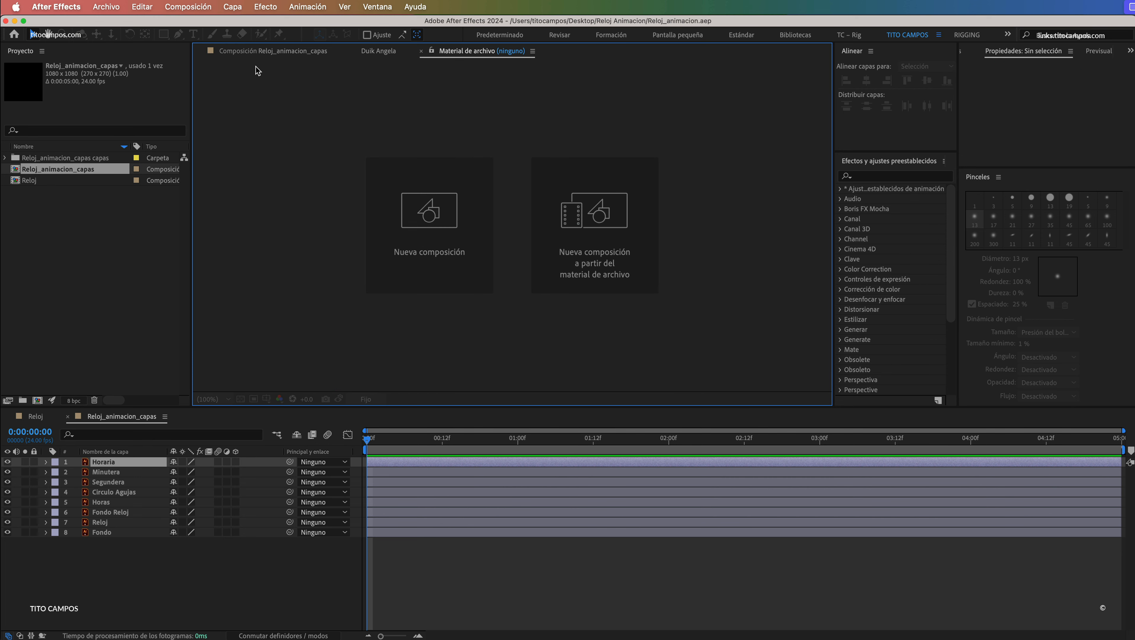
pyautogui.click(273, 52)
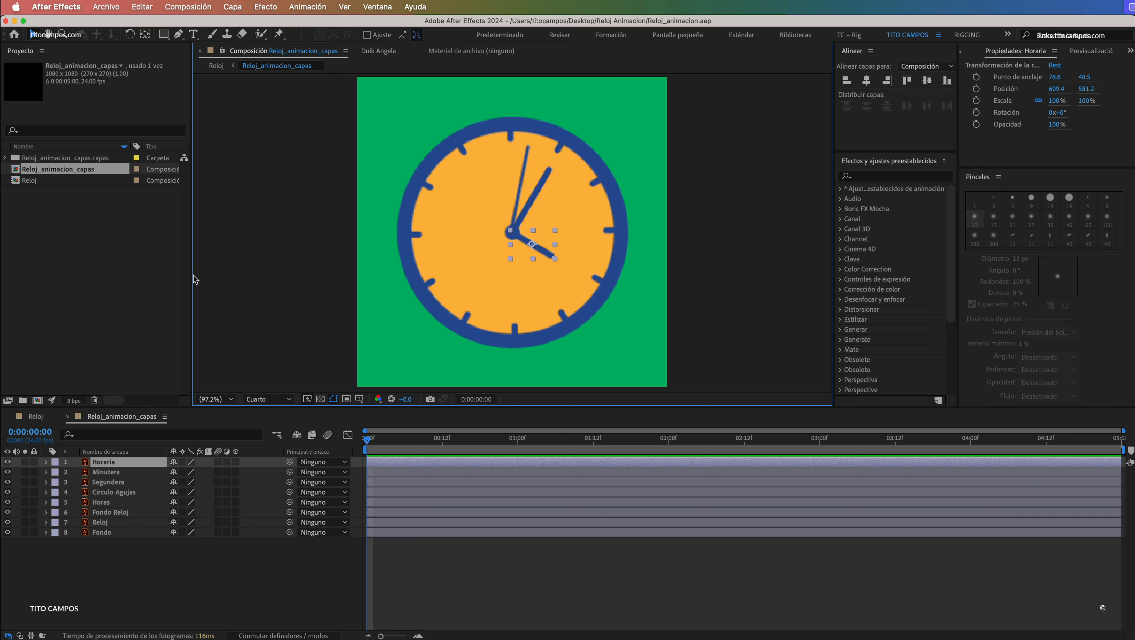
# Try rotating the Horaria hand about the default anchor point in the middle of its layer, and undo the rotation
pyautogui.moveTo(370, 441); pyautogui.dragTo(361, 462)
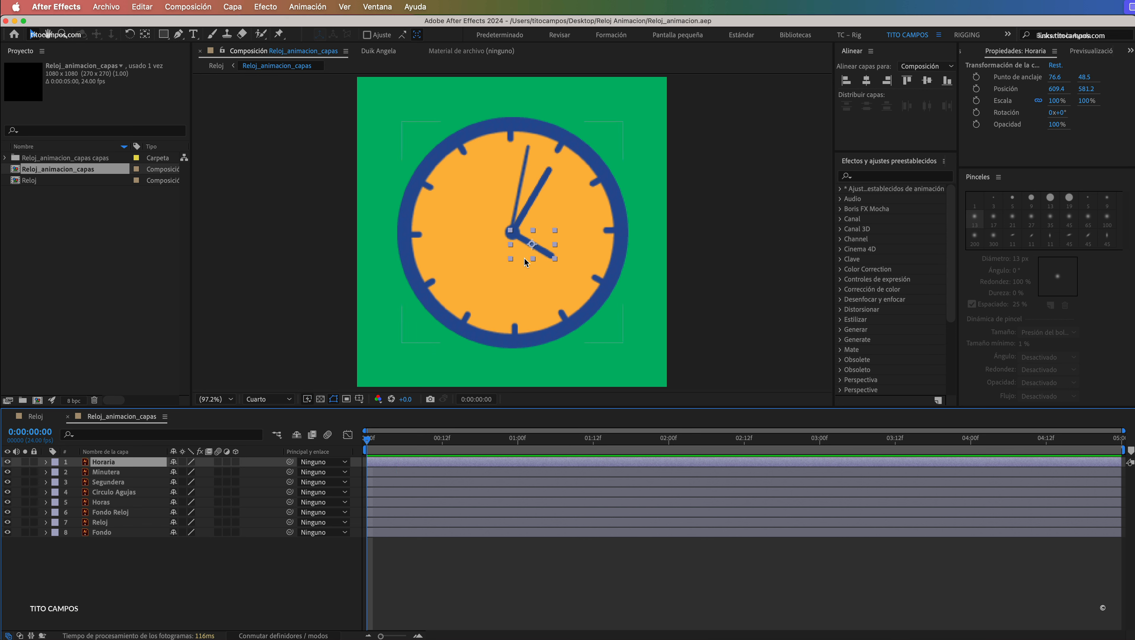
pyautogui.press('z')
pyautogui.click(522, 227)
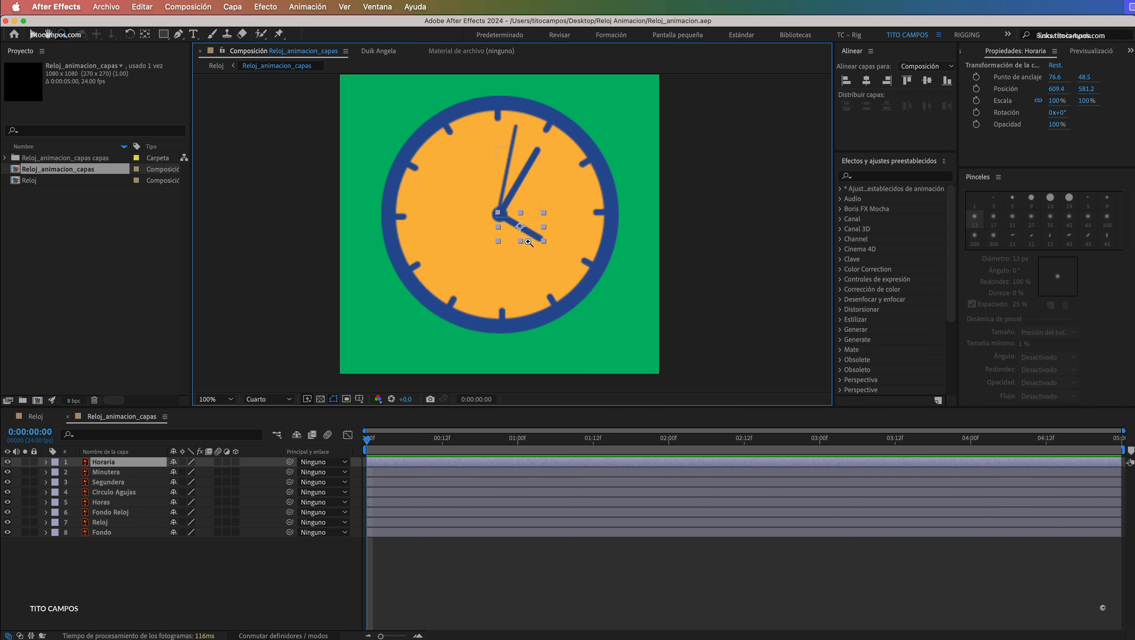
pyautogui.click(523, 226)
pyautogui.click(526, 225)
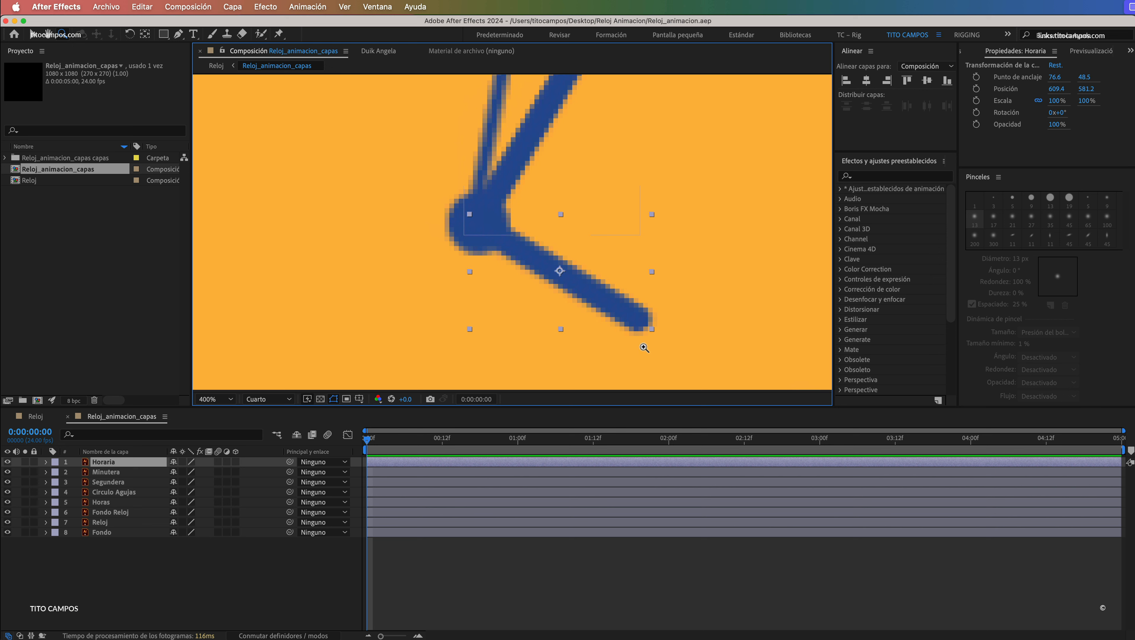
pyautogui.press('w')
pyautogui.moveTo(627, 317); pyautogui.dragTo(557, 266)
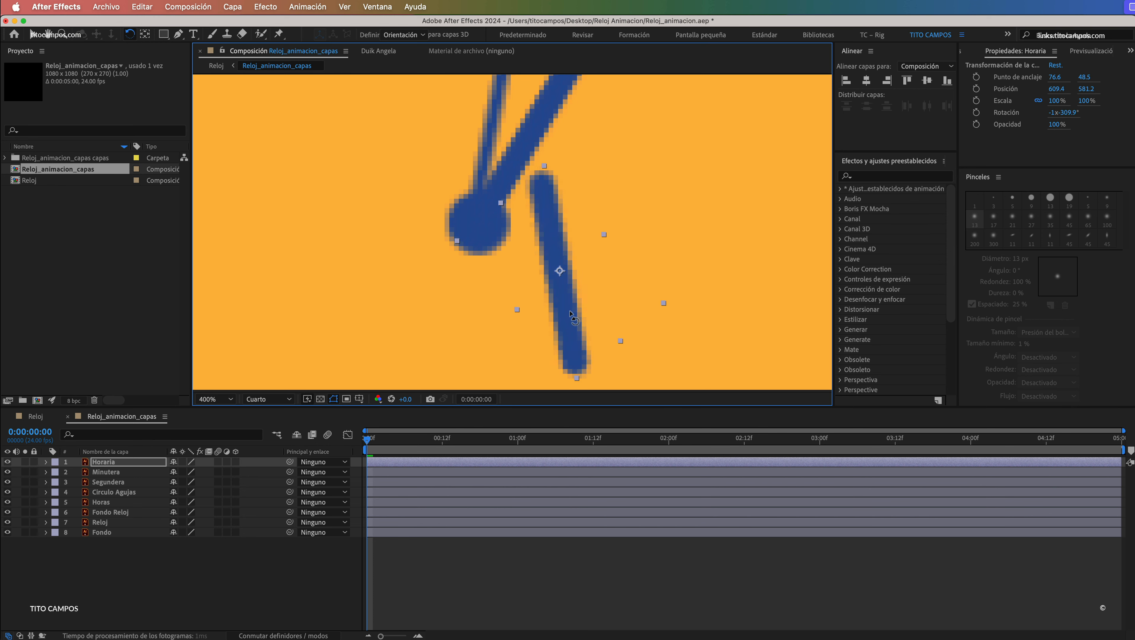
pyautogui.press('super+z')
# Move the Horaria layer's anchor point to the centre of the clock, at about 8.6, 9.5
pyautogui.press('z')
pyautogui.keyDown('alt'); pyautogui.click(593, 229); pyautogui.keyUp('alt')
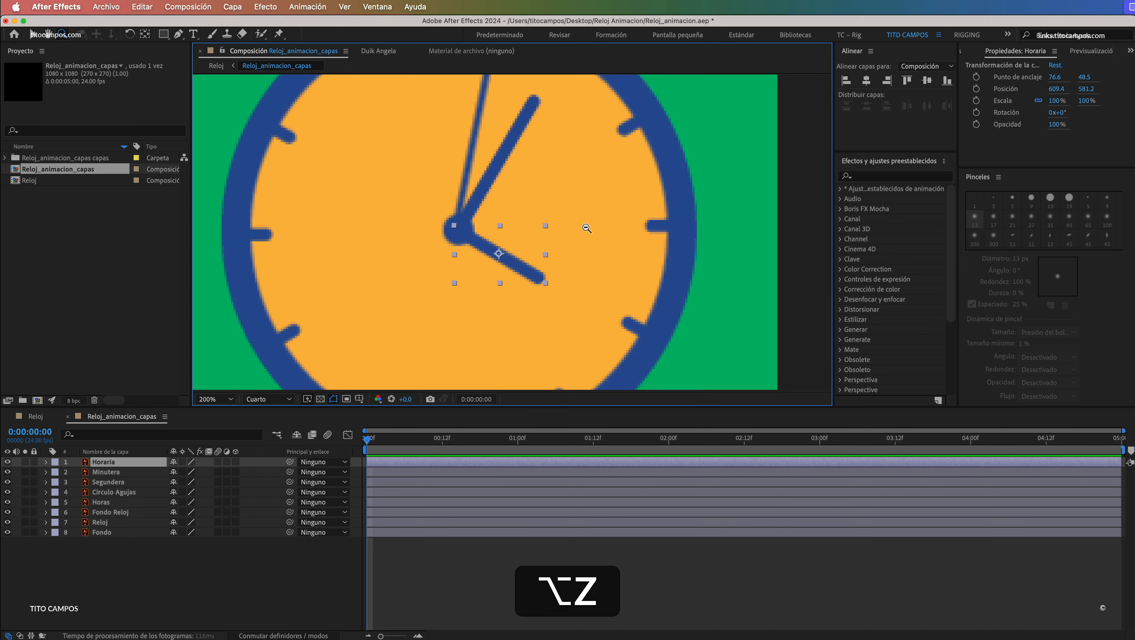
pyautogui.moveTo(588, 226); pyautogui.dragTo(623, 255)
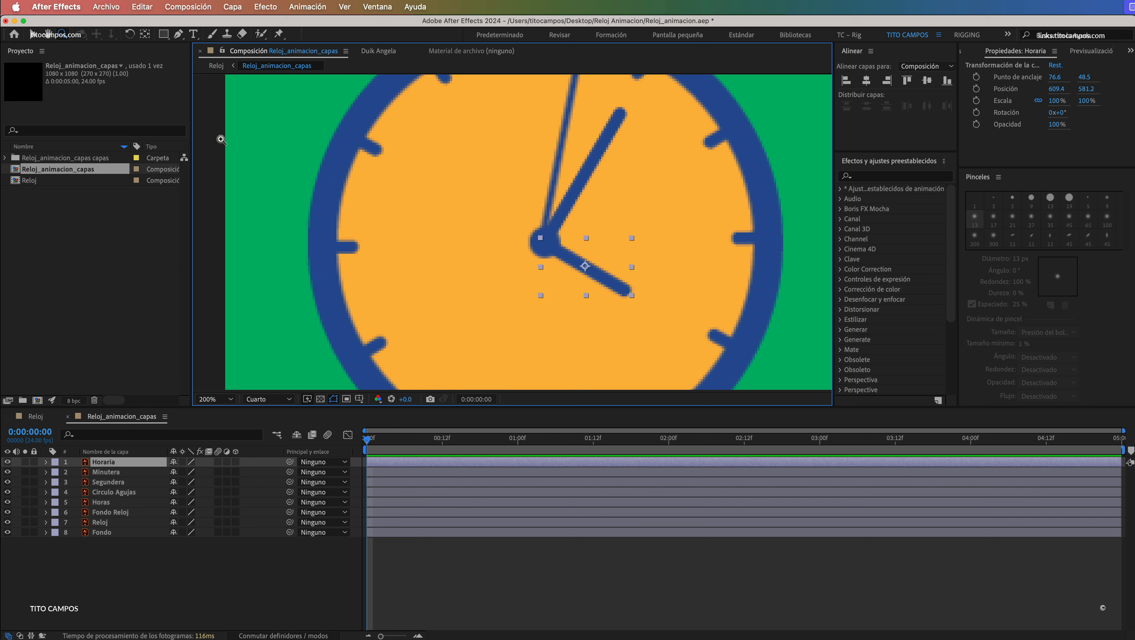
pyautogui.click(145, 36)
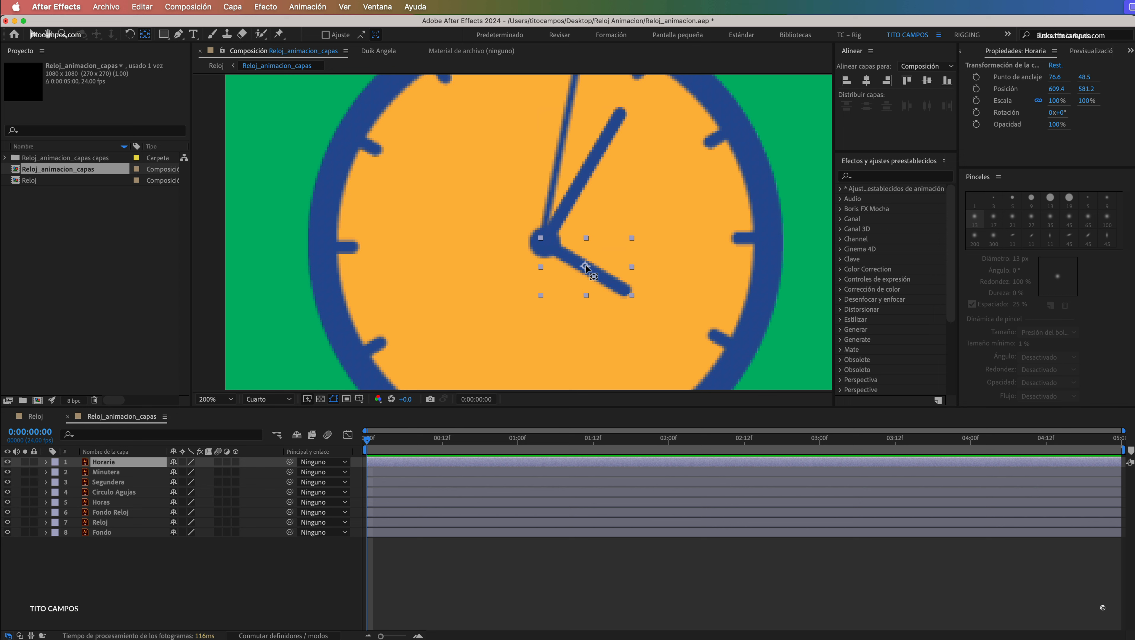
pyautogui.moveTo(585, 267); pyautogui.dragTo(545, 244)
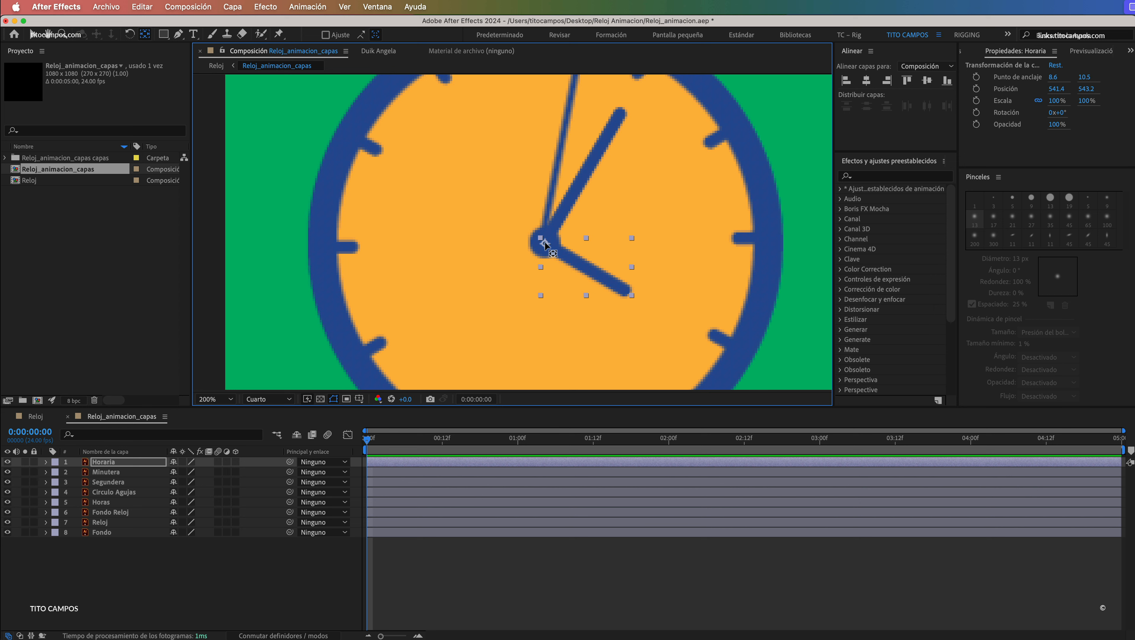
pyautogui.moveTo(544, 244); pyautogui.dragTo(545, 244)
# Move the anchor points of the Minutera (about 13.2, 230.2) and Segundera (about 11.1, 307.6) layers to the clock's centre
pyautogui.click(590, 170)
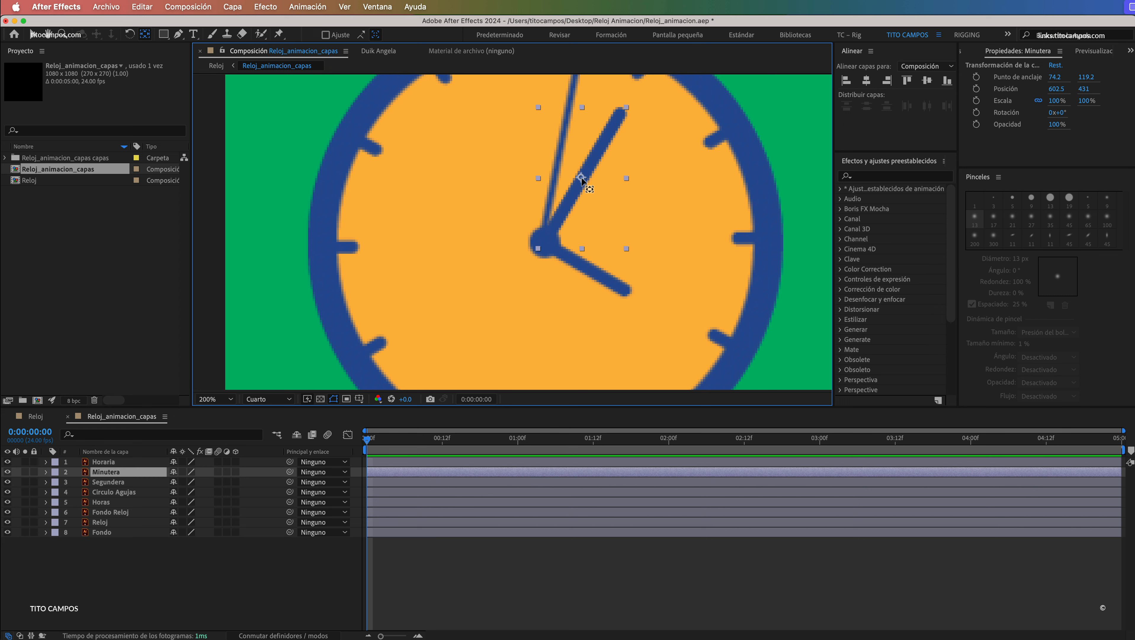
pyautogui.moveTo(581, 179); pyautogui.dragTo(546, 246)
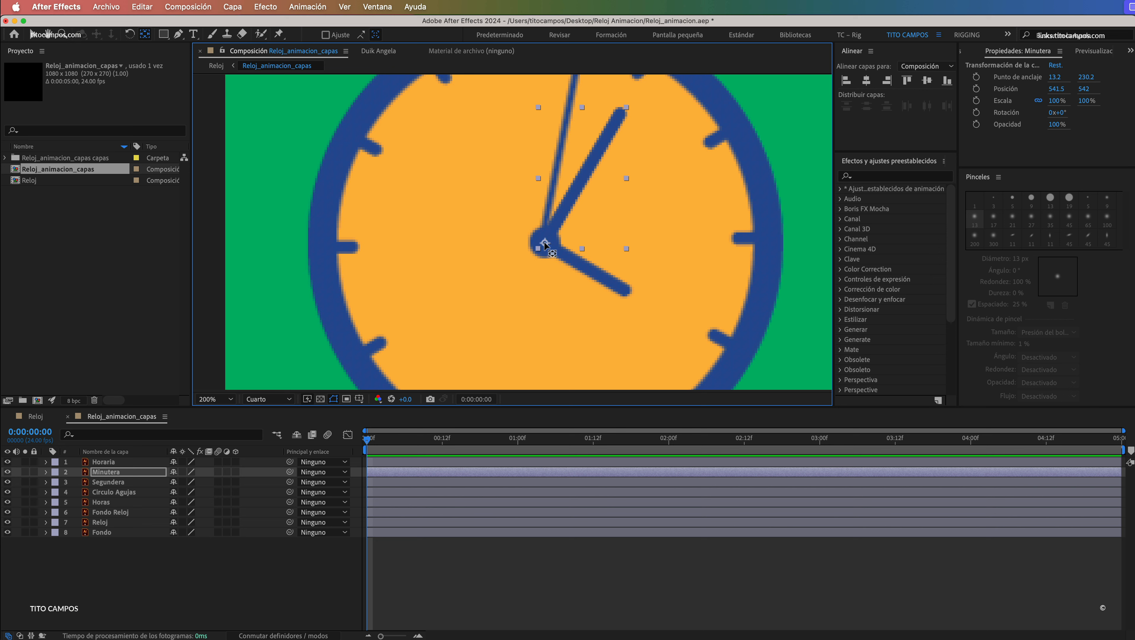
pyautogui.press('space')
pyautogui.moveTo(592, 172); pyautogui.dragTo(549, 297)
pyautogui.click(585, 155)
# Rotate the Segundera, Minutera and Horaria hands freely to test how each pivots around the clock's centre
pyautogui.hotkey('alt', 'z')
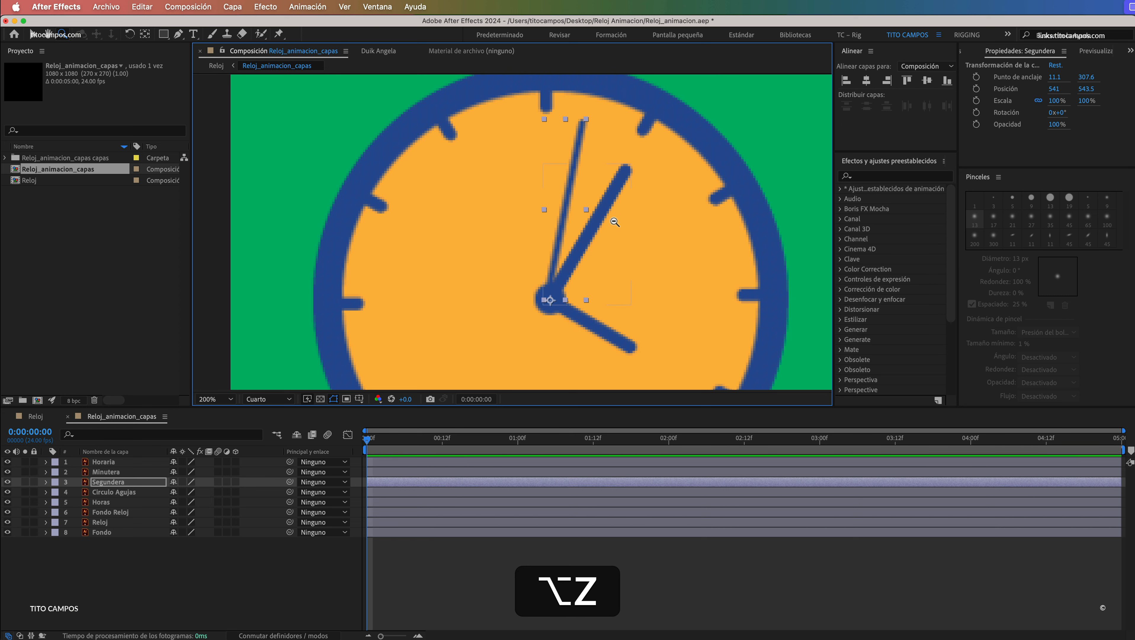
pyautogui.click(615, 221)
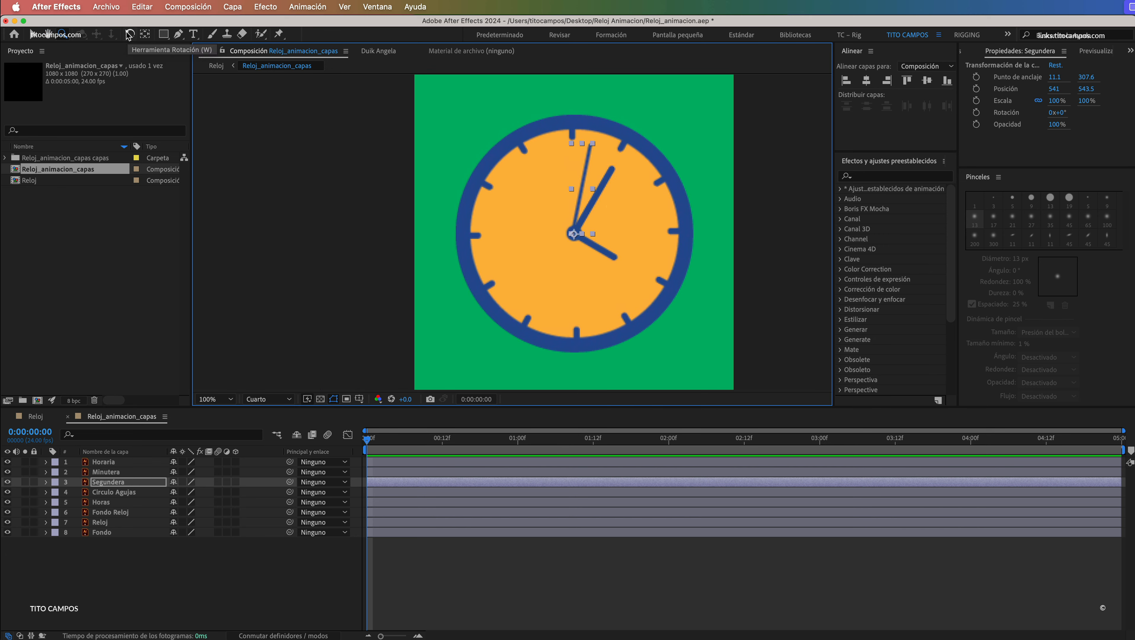
pyautogui.press('w')
pyautogui.moveTo(583, 163); pyautogui.dragTo(559, 147)
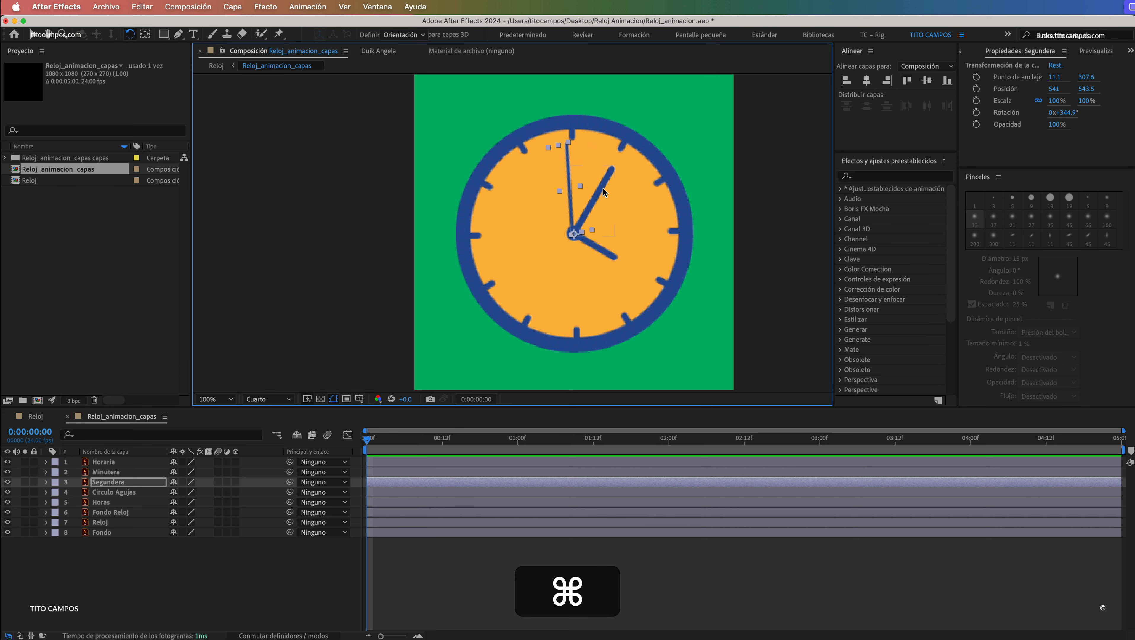
pyautogui.moveTo(604, 184)
pyautogui.mouseDown()
pyautogui.moveTo(645, 219)
pyautogui.moveTo(542, 287)
pyautogui.moveTo(577, 170)
pyautogui.moveTo(607, 179)
pyautogui.mouseUp()
pyautogui.moveTo(617, 256); pyautogui.dragTo(591, 282)
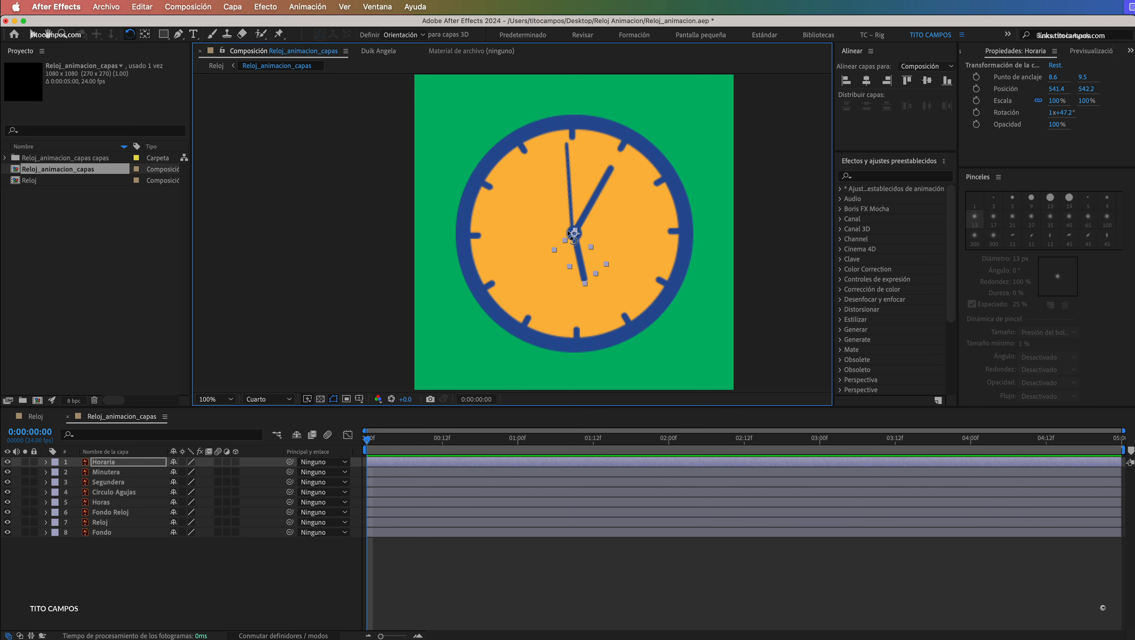
pyautogui.press('z')
pyautogui.click(572, 228)
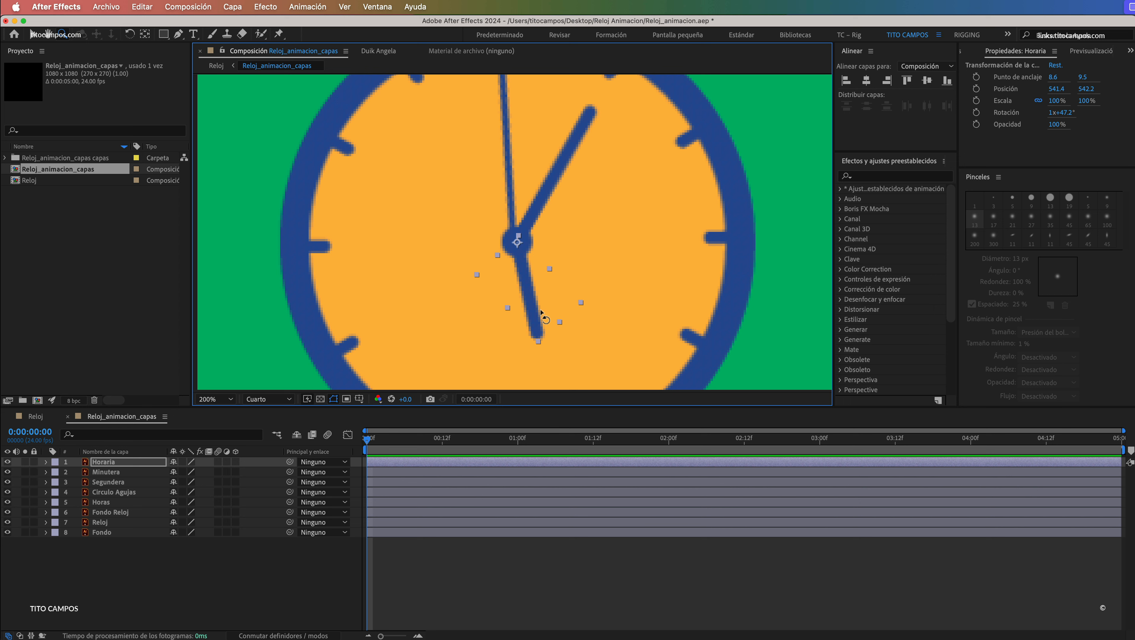
pyautogui.press('w')
pyautogui.moveTo(542, 314); pyautogui.dragTo(490, 271)
pyautogui.moveTo(507, 126); pyautogui.dragTo(551, 242)
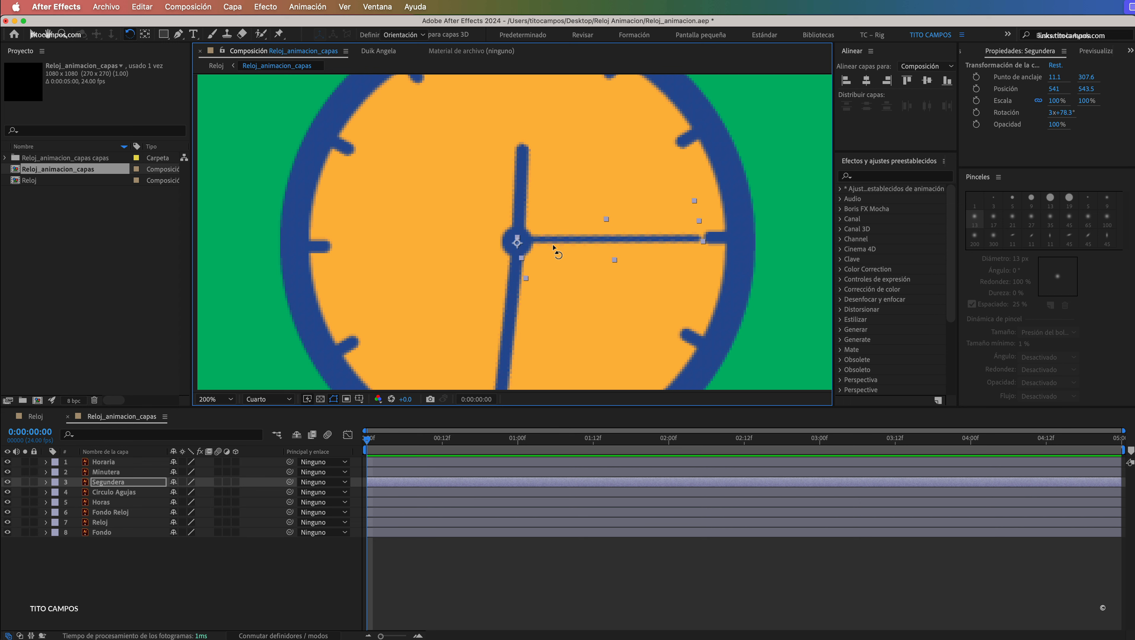
# Refine the Segundera layer's anchor point to about 5, 307.3 at the clock's centre, and rotate the hand to check its pivot
pyautogui.press('y')
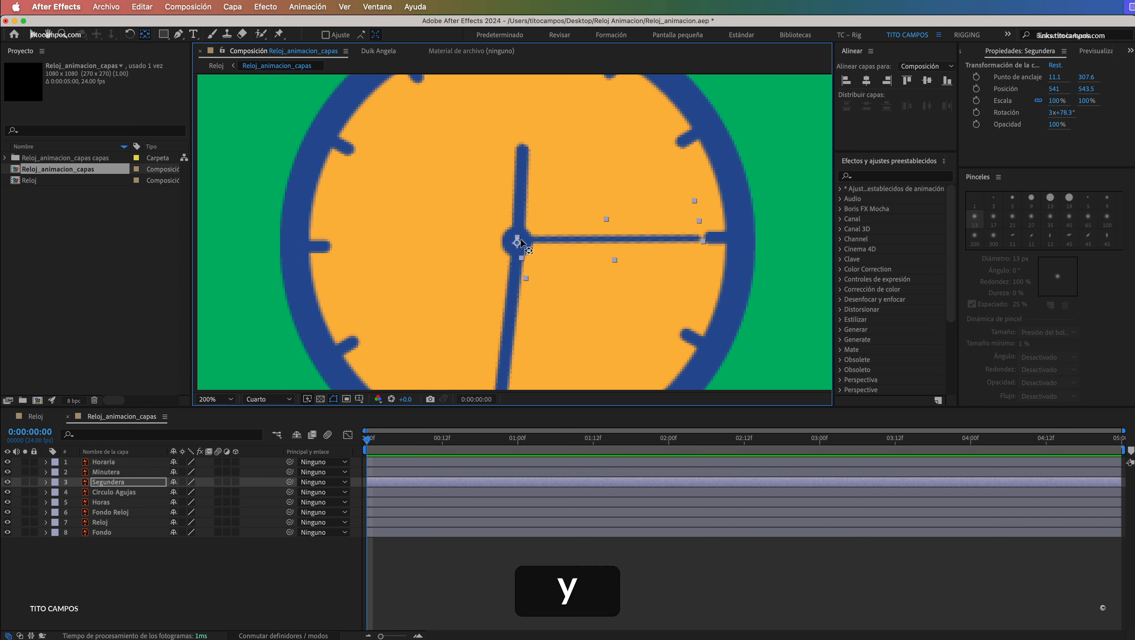
pyautogui.moveTo(519, 245); pyautogui.dragTo(569, 241)
pyautogui.press('v')
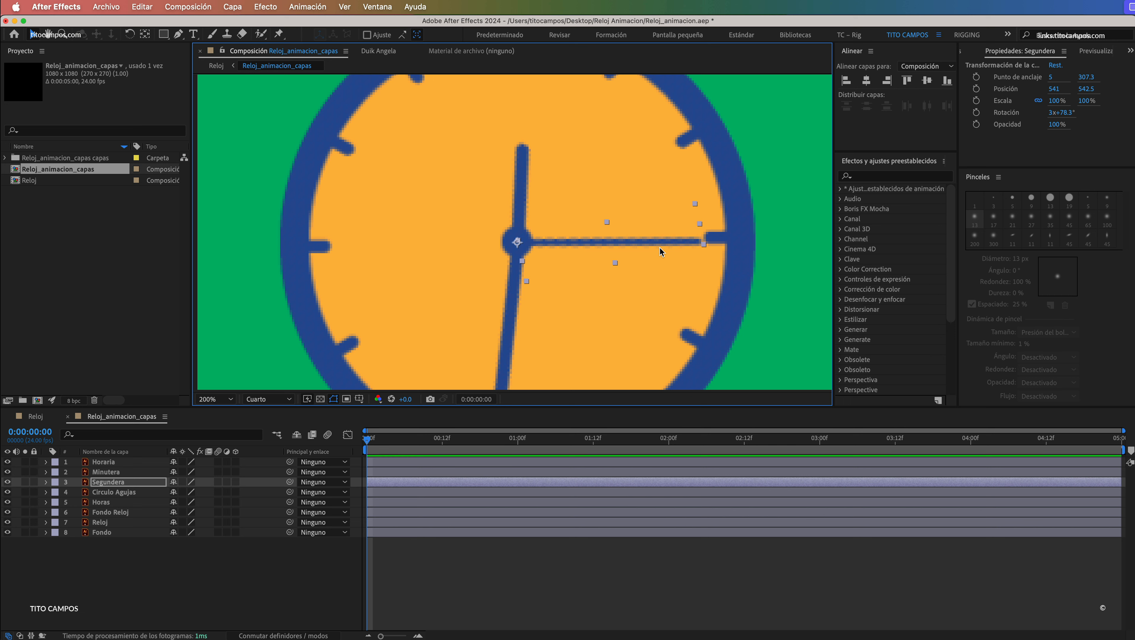
pyautogui.press('w')
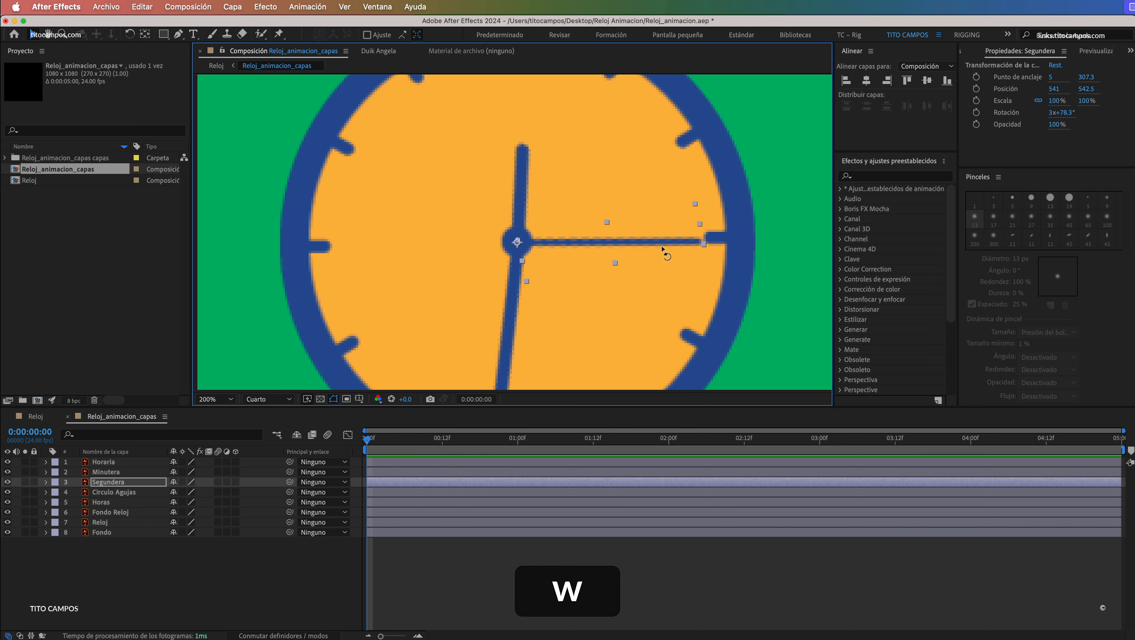
pyautogui.moveTo(672, 248); pyautogui.dragTo(527, 279)
# Save the project with the whole clock in view and the Selection tool active
pyautogui.press('z')
pyautogui.keyDown('alt'); pyautogui.click(529, 240); pyautogui.keyUp('alt')
pyautogui.moveTo(529, 233); pyautogui.dragTo(570, 224)
pyautogui.press('v')
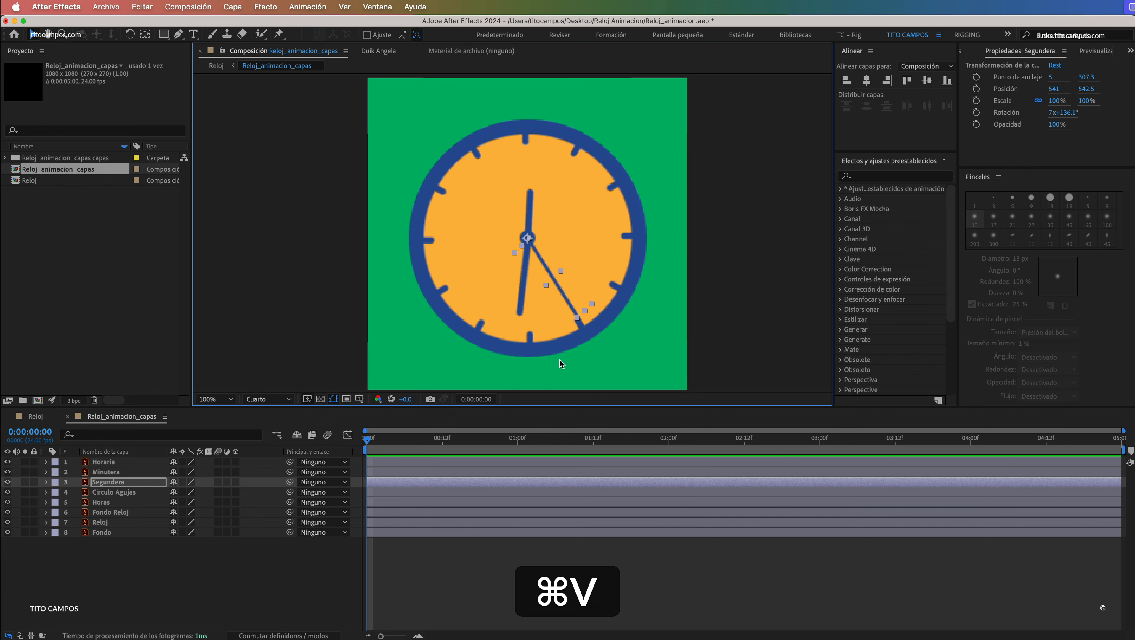
pyautogui.press('super+s')
# Rotate the hands to their starting pose: Horaria about 3x+3.7°, Minutera about 2x+328.8° and Segundera about 7x+238°
pyautogui.click(380, 441)
pyautogui.moveTo(379, 442); pyautogui.dragTo(436, 441)
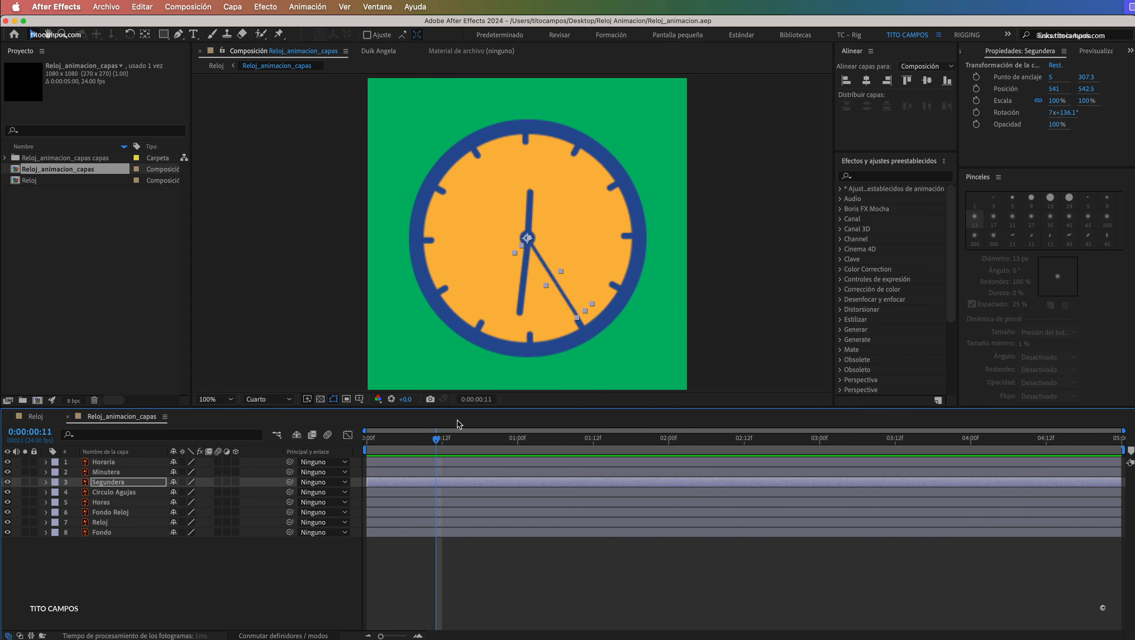
pyautogui.click(530, 212)
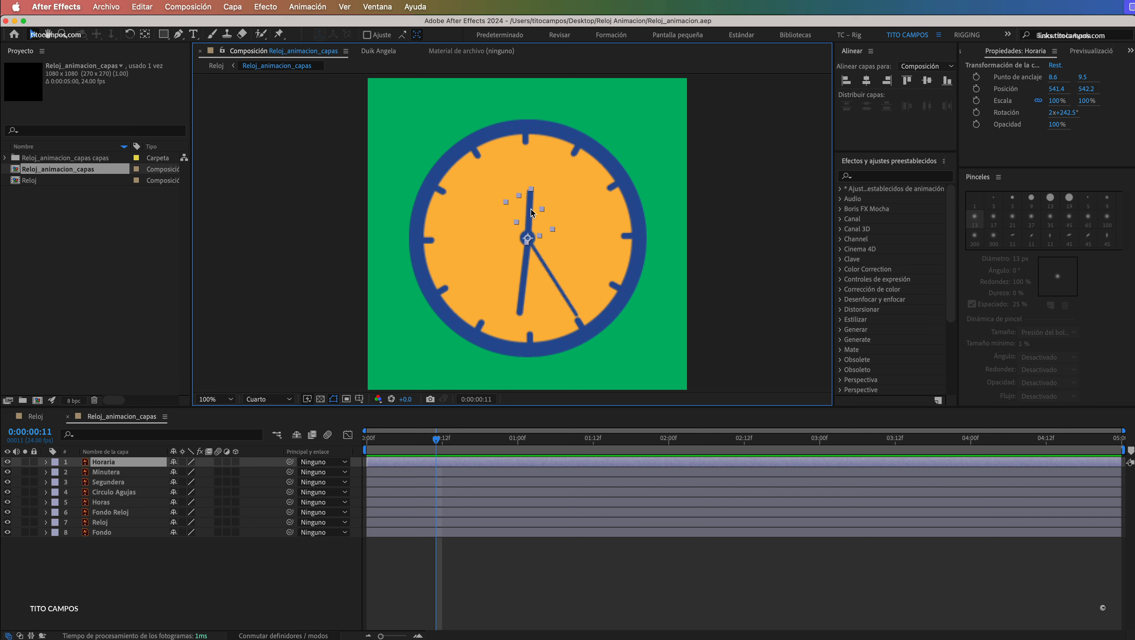
pyautogui.press('w')
pyautogui.moveTo(534, 204)
pyautogui.mouseDown()
pyautogui.moveTo(558, 249)
pyautogui.moveTo(527, 289)
pyautogui.moveTo(488, 207)
pyautogui.moveTo(525, 184)
pyautogui.mouseUp()
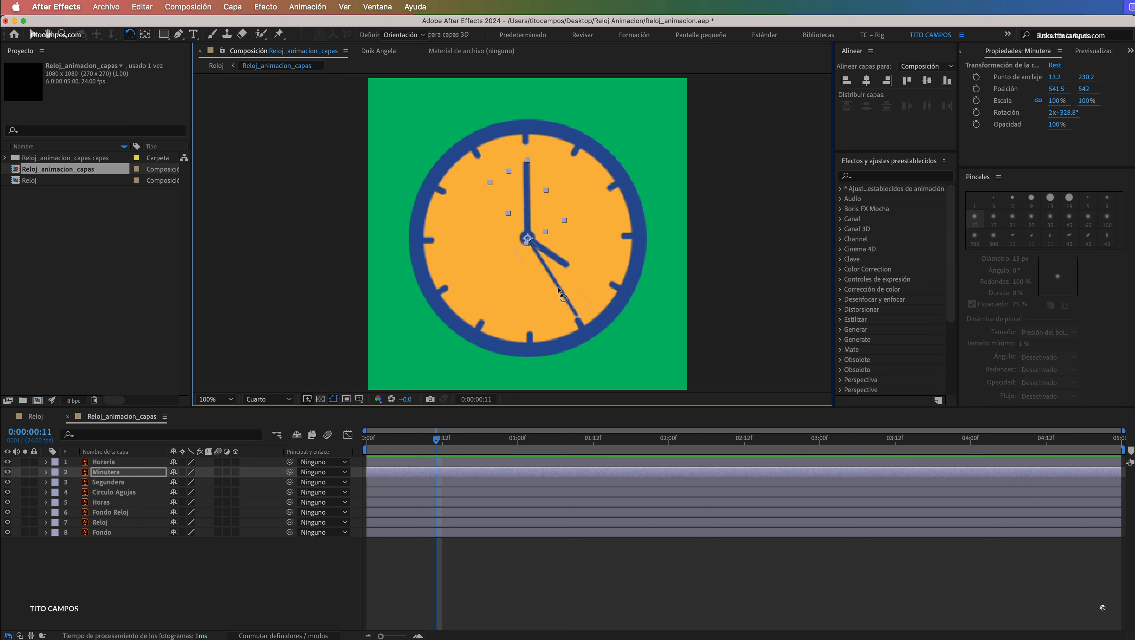
pyautogui.moveTo(561, 294); pyautogui.dragTo(482, 257)
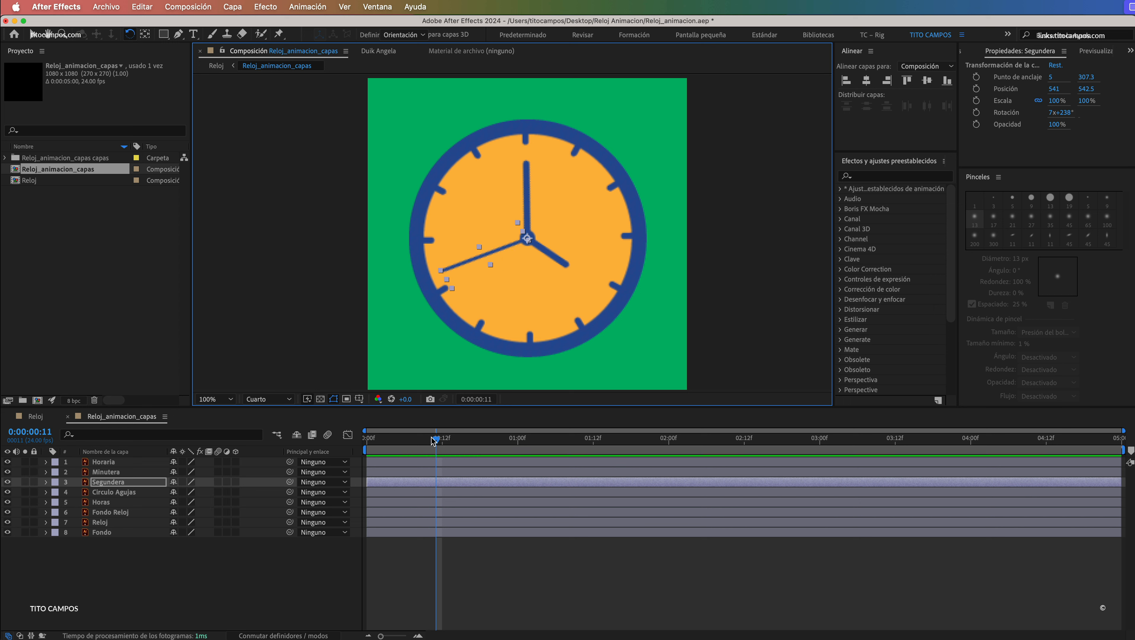
# Add Rotation keyframes with Easy Ease to the Horaria, Minutera and Segundera layers at 0:00:00:00
pyautogui.moveTo(433, 441); pyautogui.dragTo(355, 443)
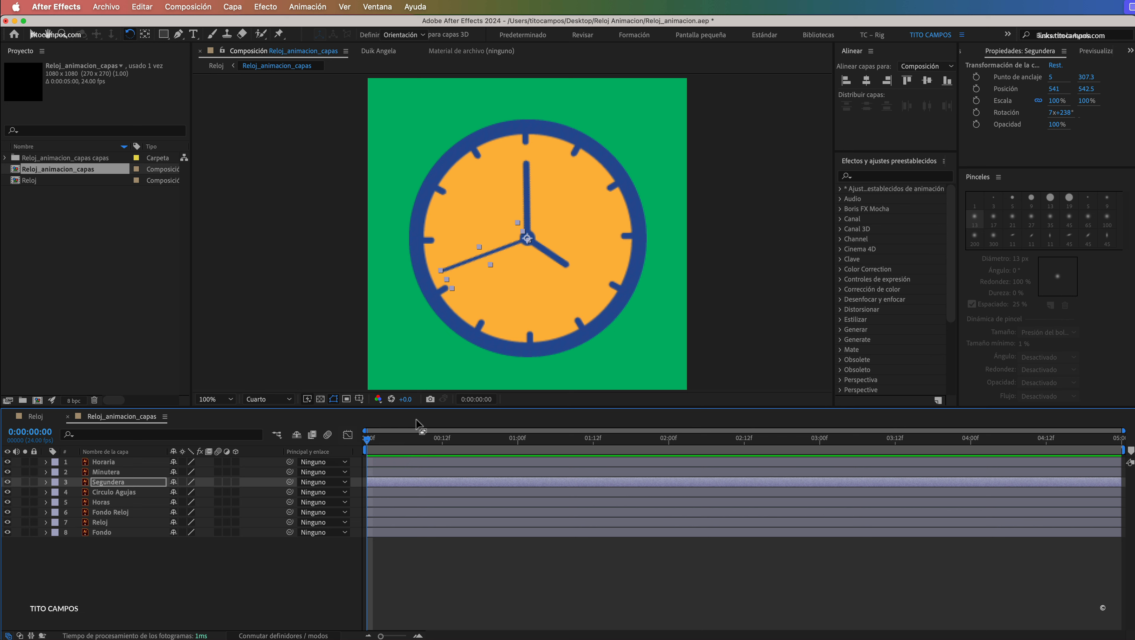
pyautogui.click(126, 461)
pyautogui.press('shift')
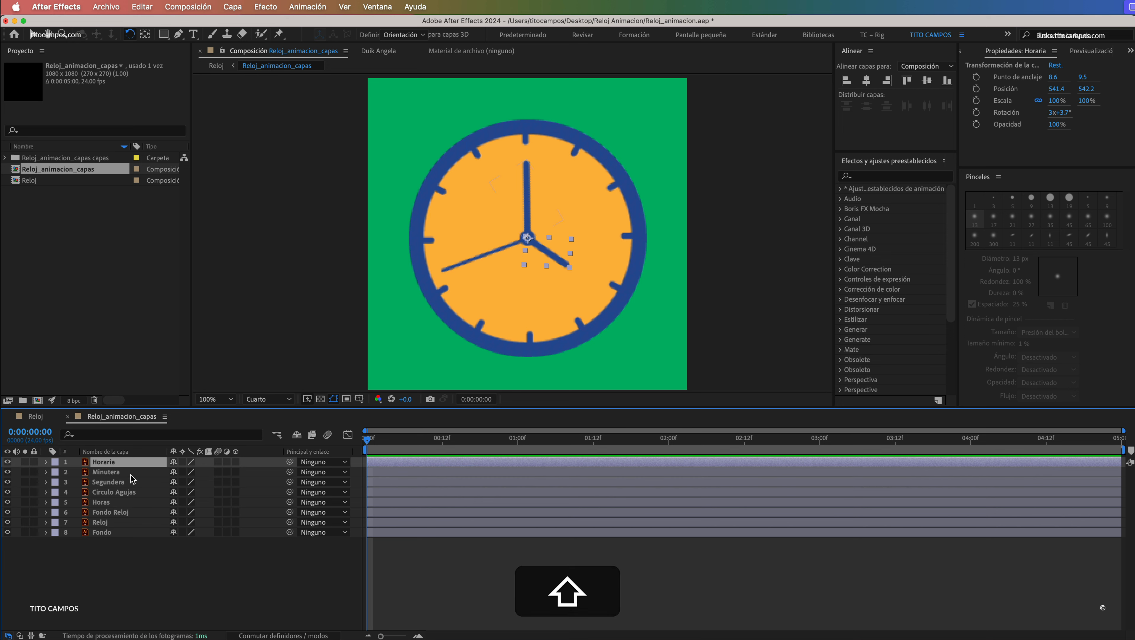
pyautogui.keyDown('shift'); pyautogui.click(129, 470); pyautogui.keyUp('shift')
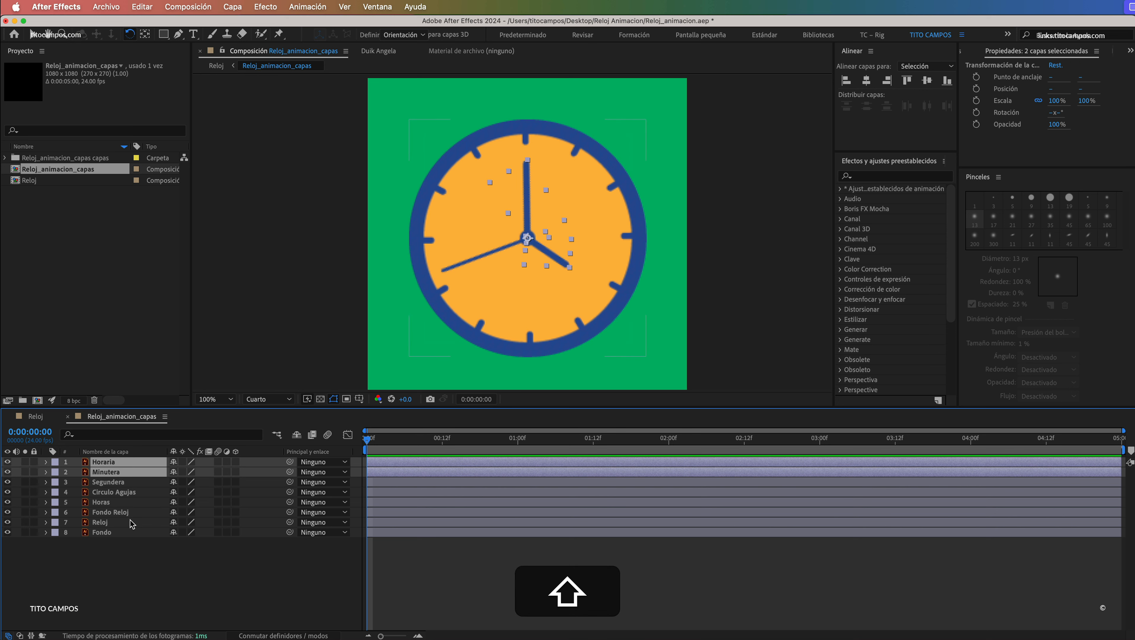
pyautogui.keyDown('shift'); pyautogui.click(133, 483); pyautogui.keyUp('shift')
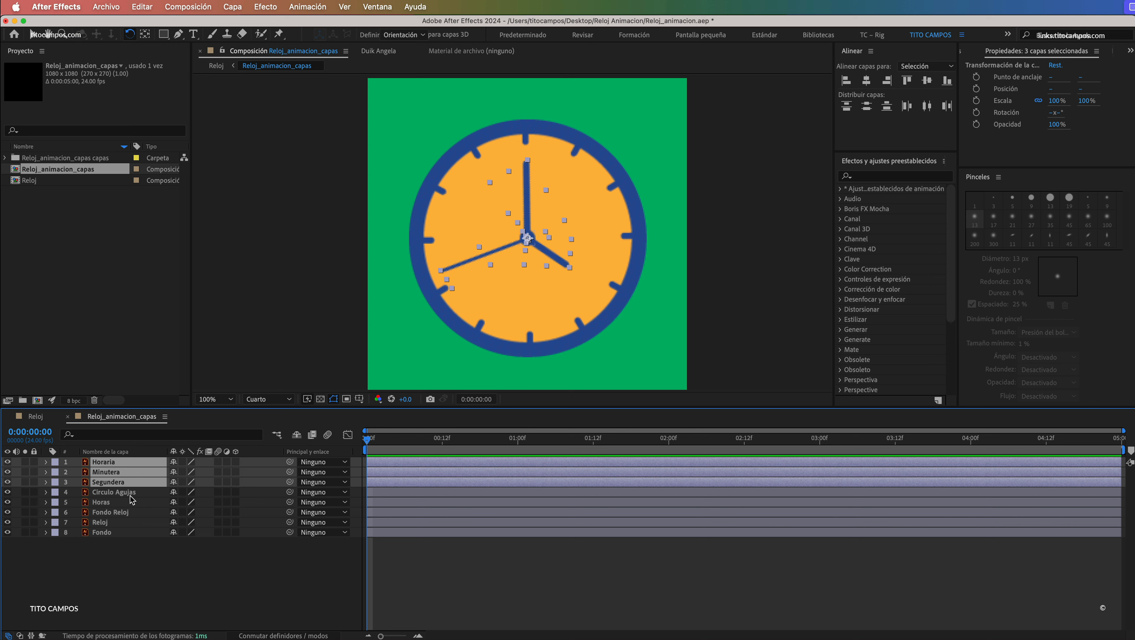
pyautogui.press('r')
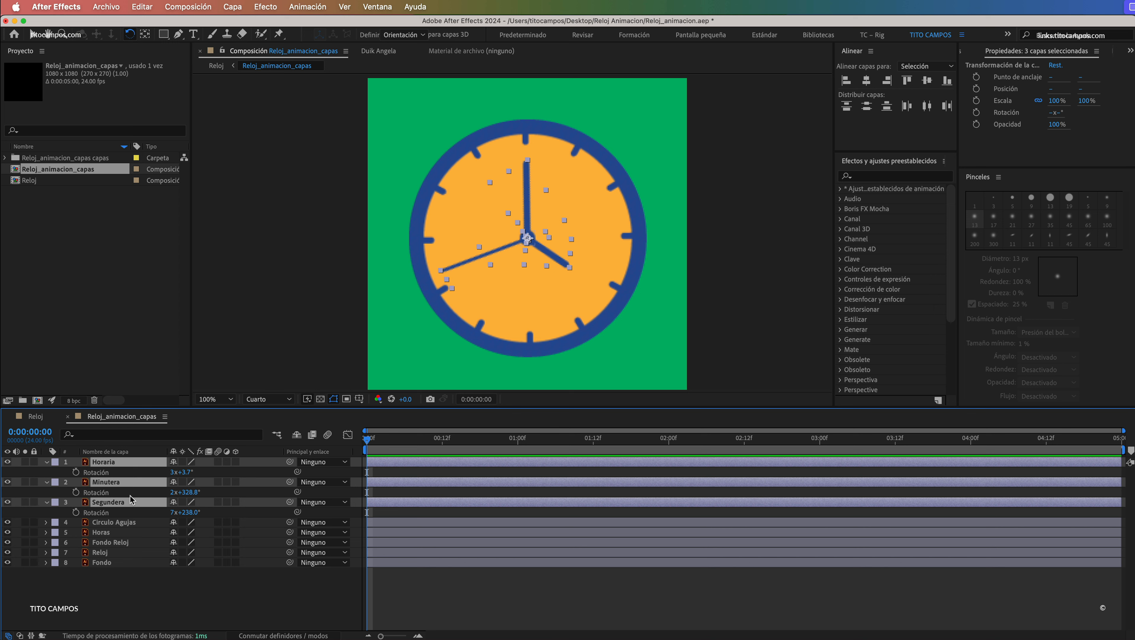
pyautogui.click(76, 472)
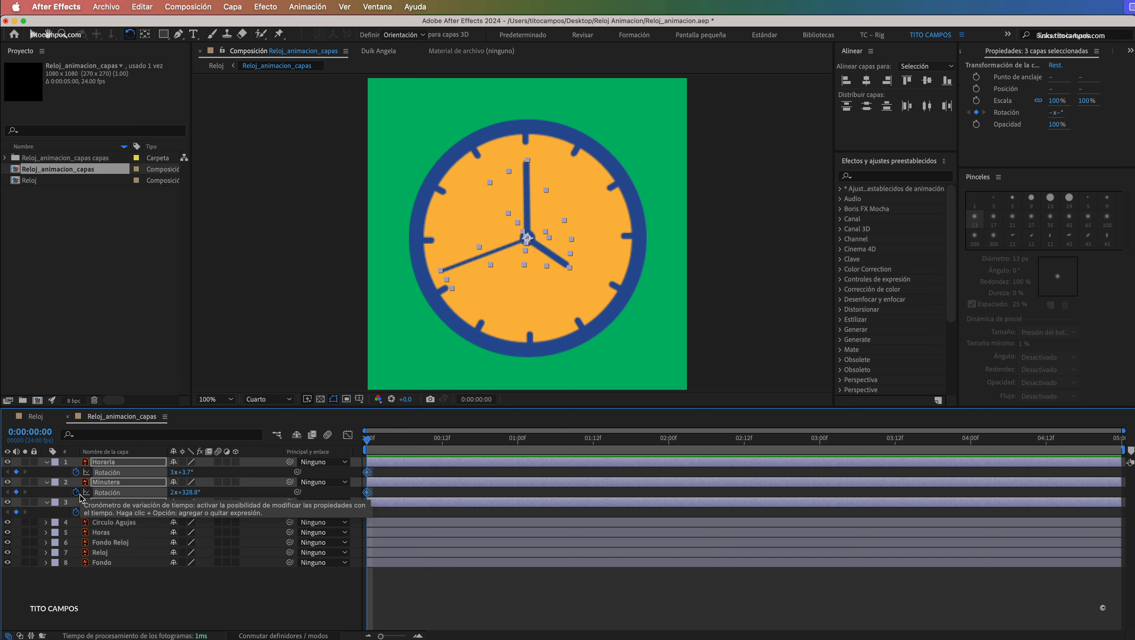
pyautogui.press('F9')
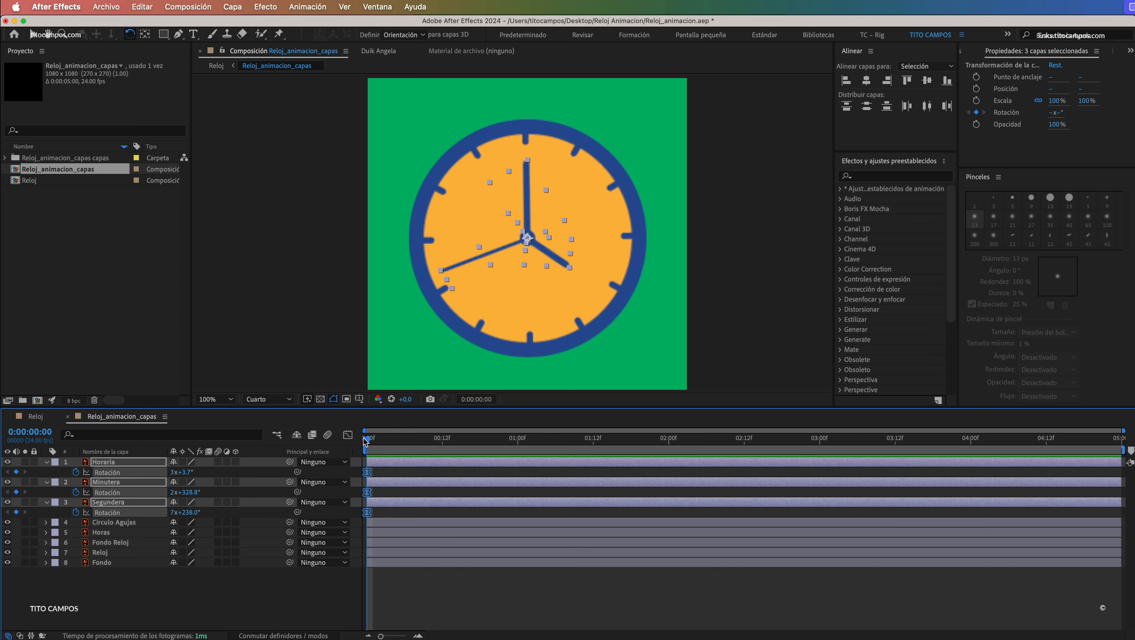
# Add Rotation keyframes holding the same values for all three hands at 0:00:04:23, and deselect the layers
pyautogui.click(417, 441)
pyautogui.moveTo(440, 446); pyautogui.dragTo(1115, 441)
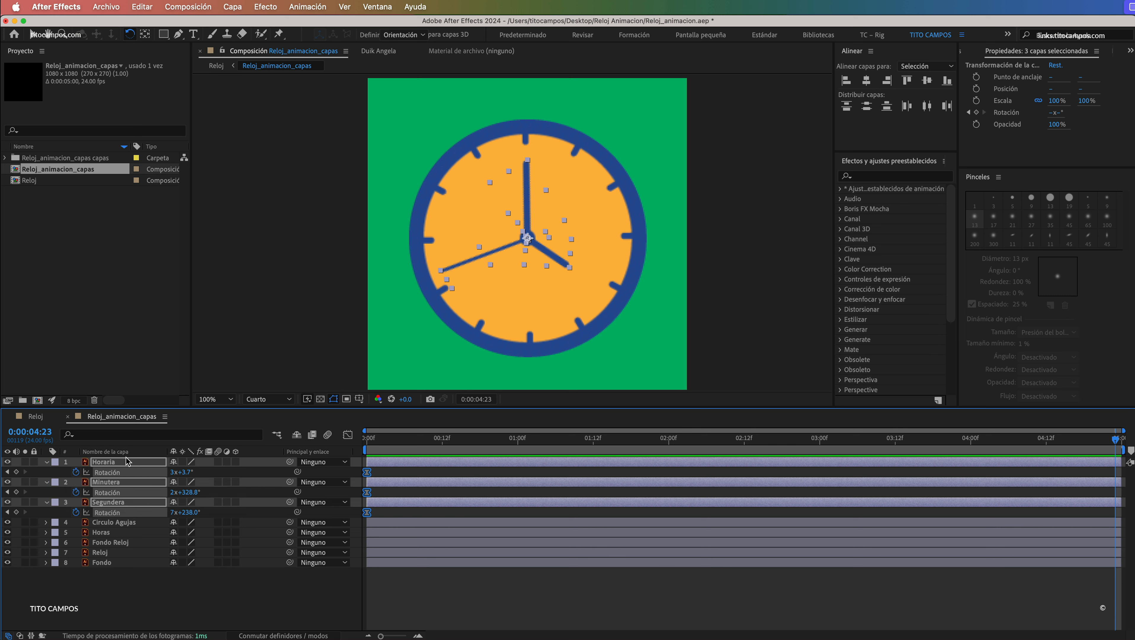
pyautogui.click(17, 472)
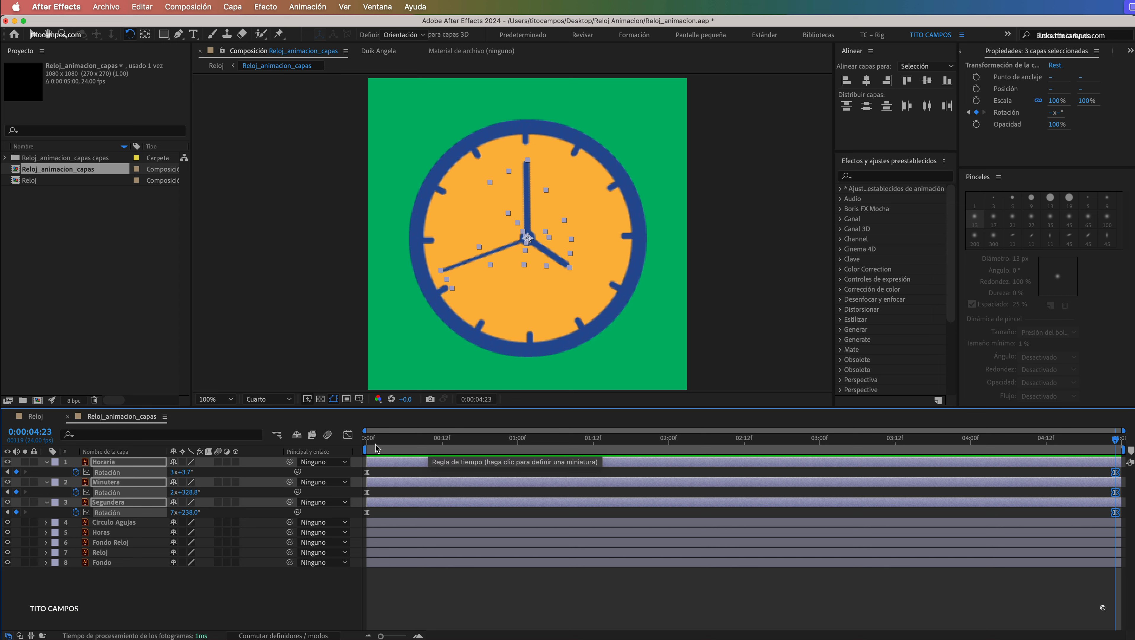
pyautogui.click(363, 447)
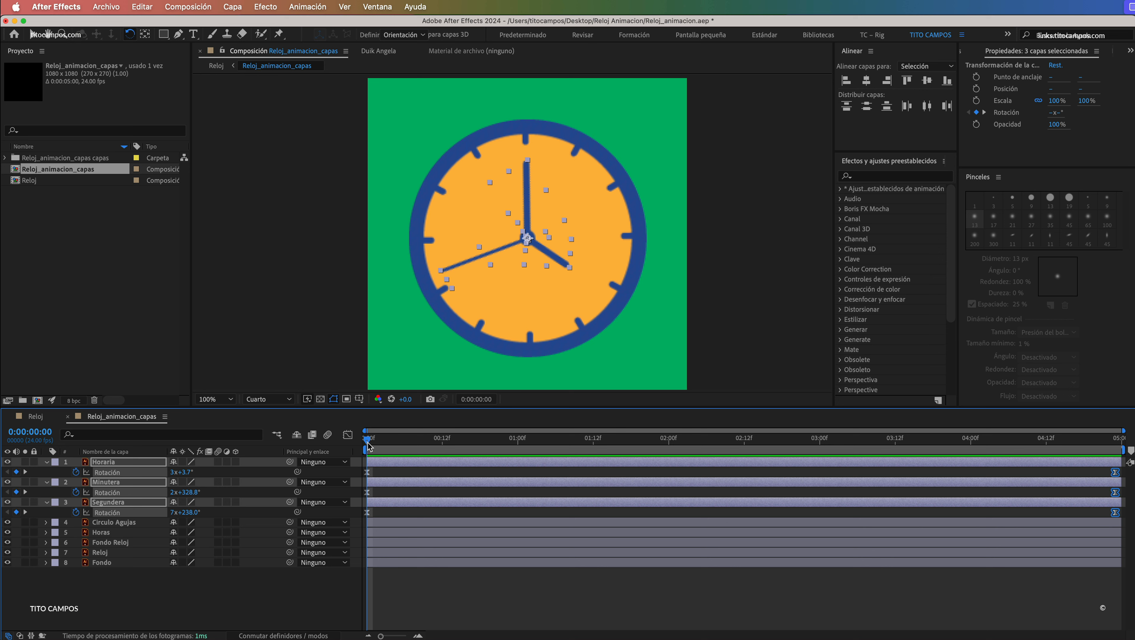
pyautogui.moveTo(367, 446); pyautogui.dragTo(1115, 448)
pyautogui.click(860, 598)
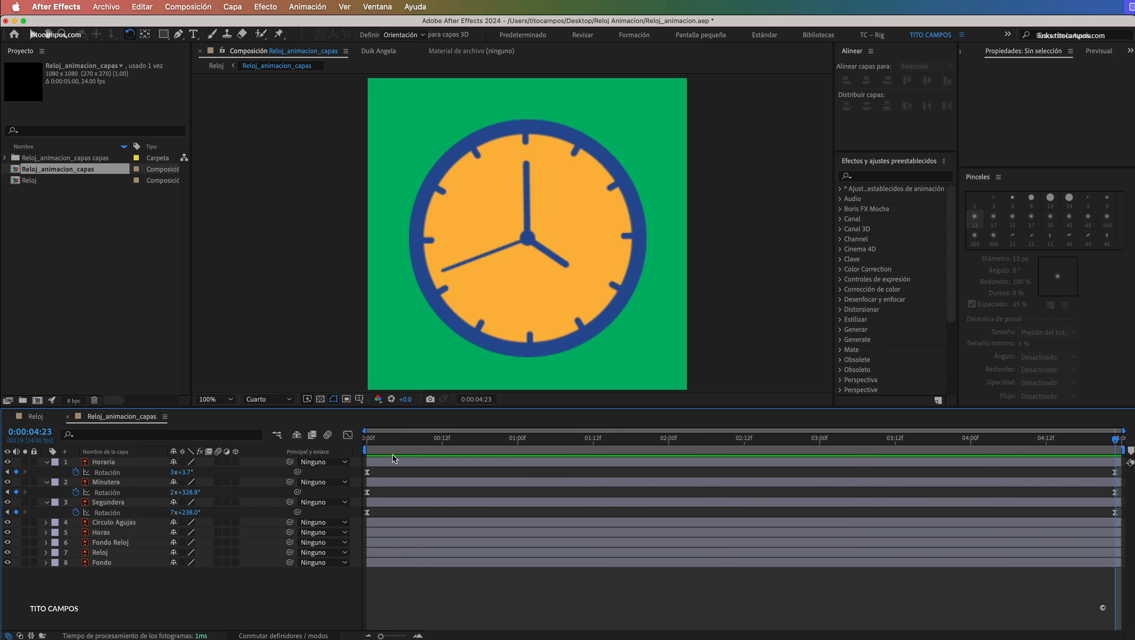
# Set the whole turns of Rotation to 0 for Horaria, Minutera and Segundera at 0:00:00:00, keeping their degree values
pyautogui.press('space')
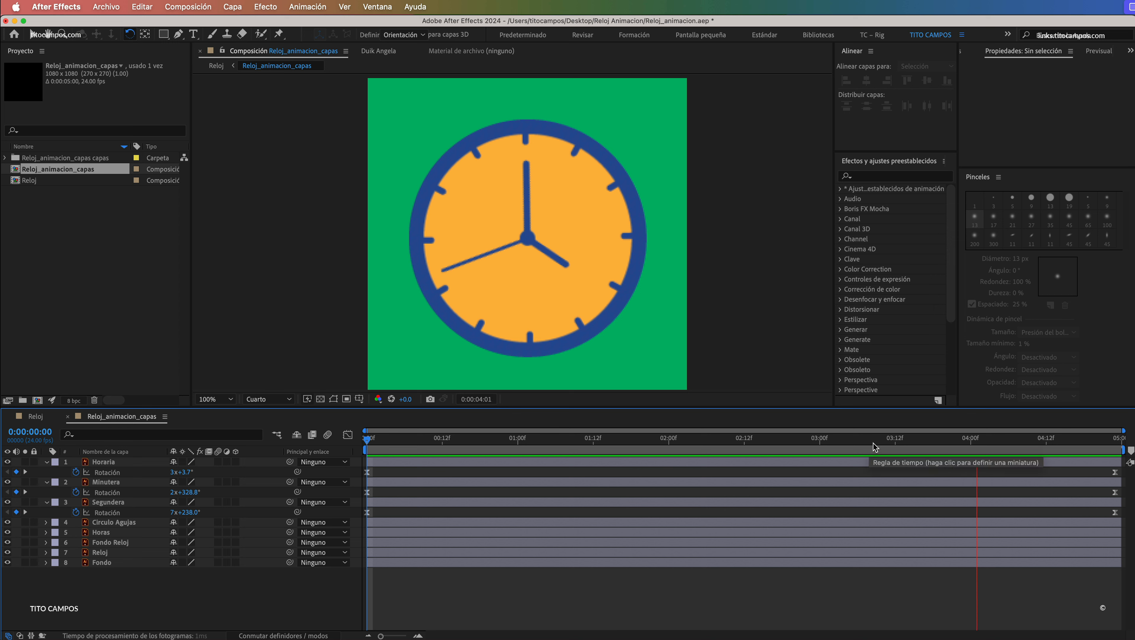
pyautogui.press('space')
pyautogui.moveTo(1115, 440); pyautogui.dragTo(360, 478)
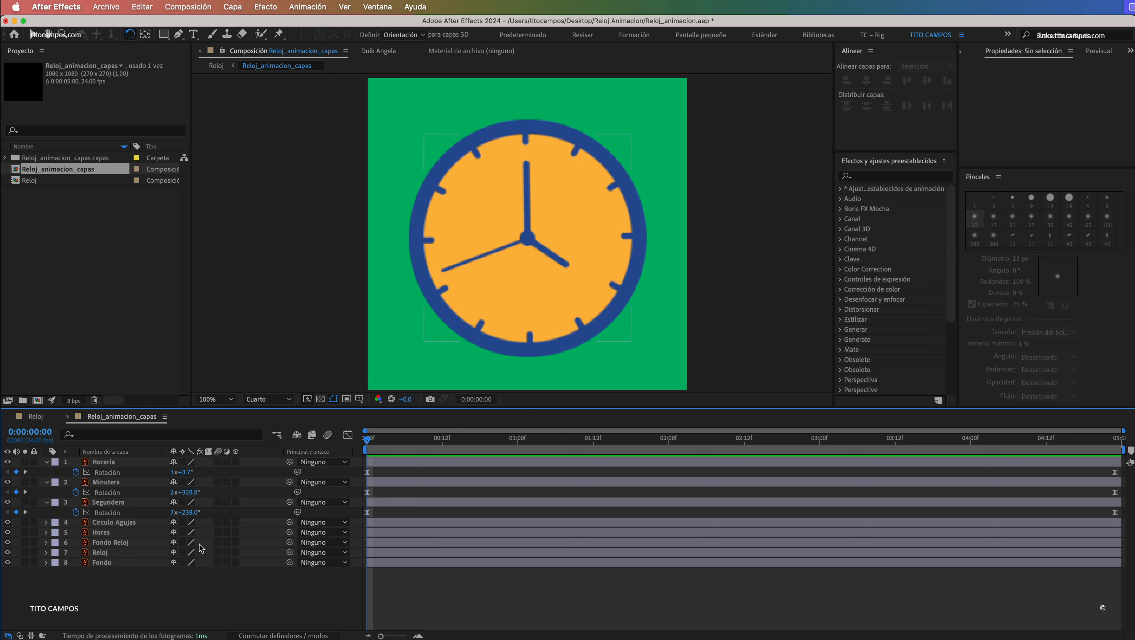
pyautogui.click(173, 472)
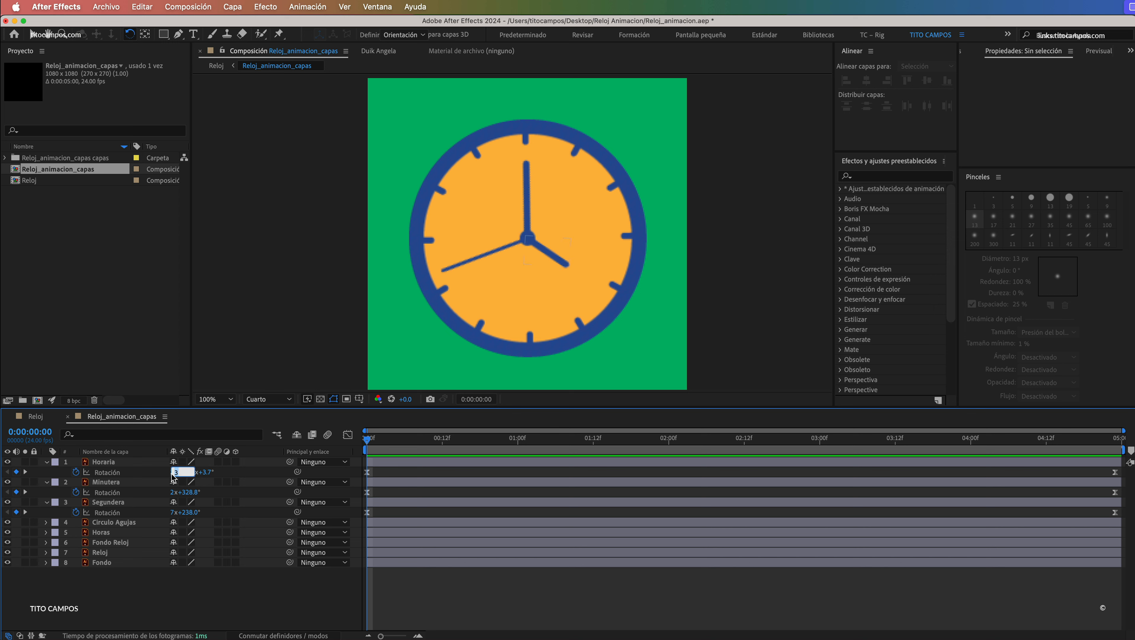
pyautogui.write('0')
pyautogui.click(173, 492)
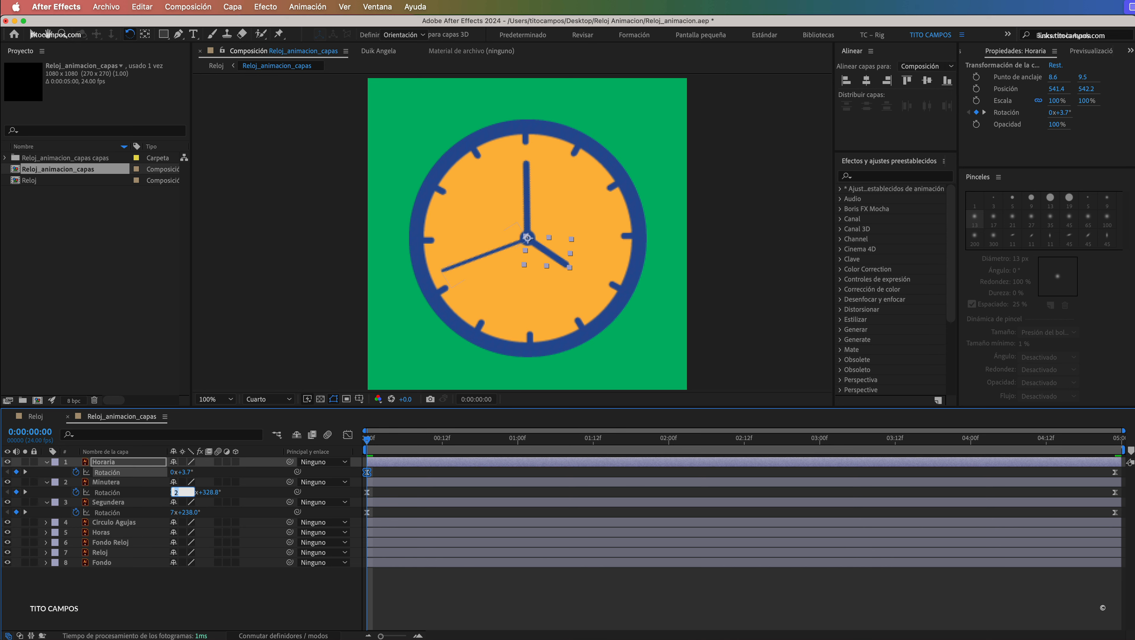
pyautogui.write('0')
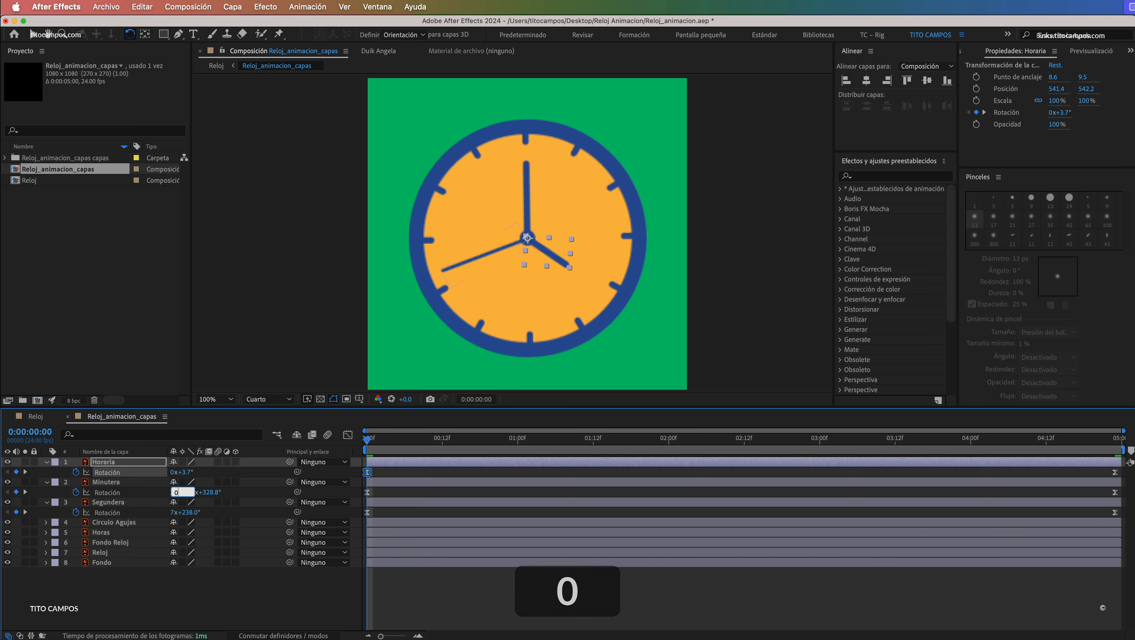
pyautogui.click(173, 512)
pyautogui.write('0')
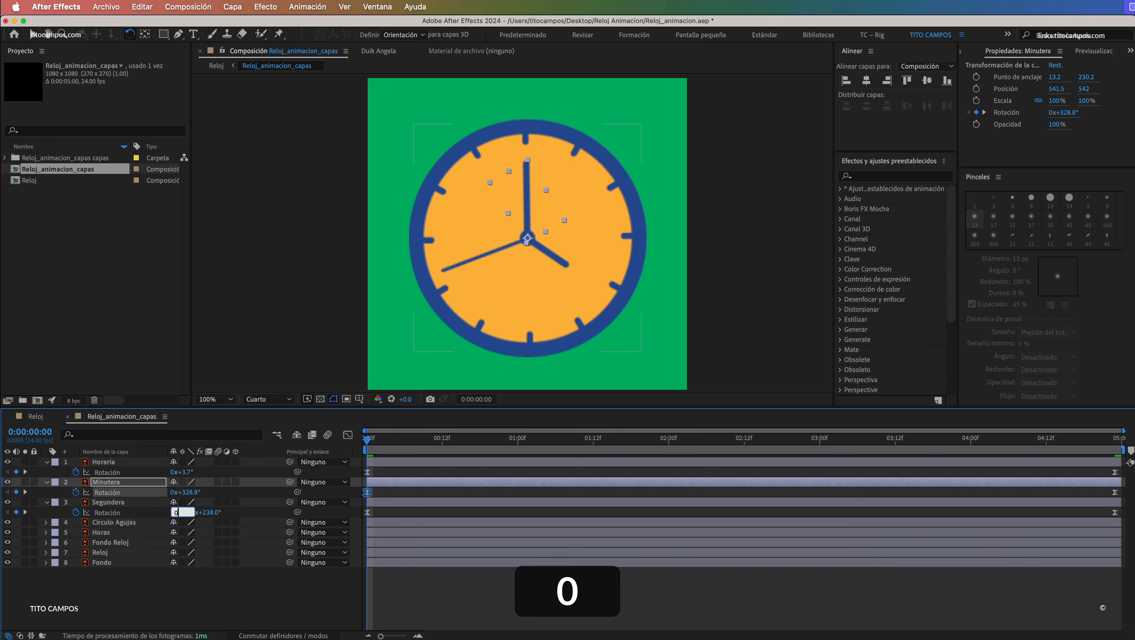
pyautogui.press('Tab')
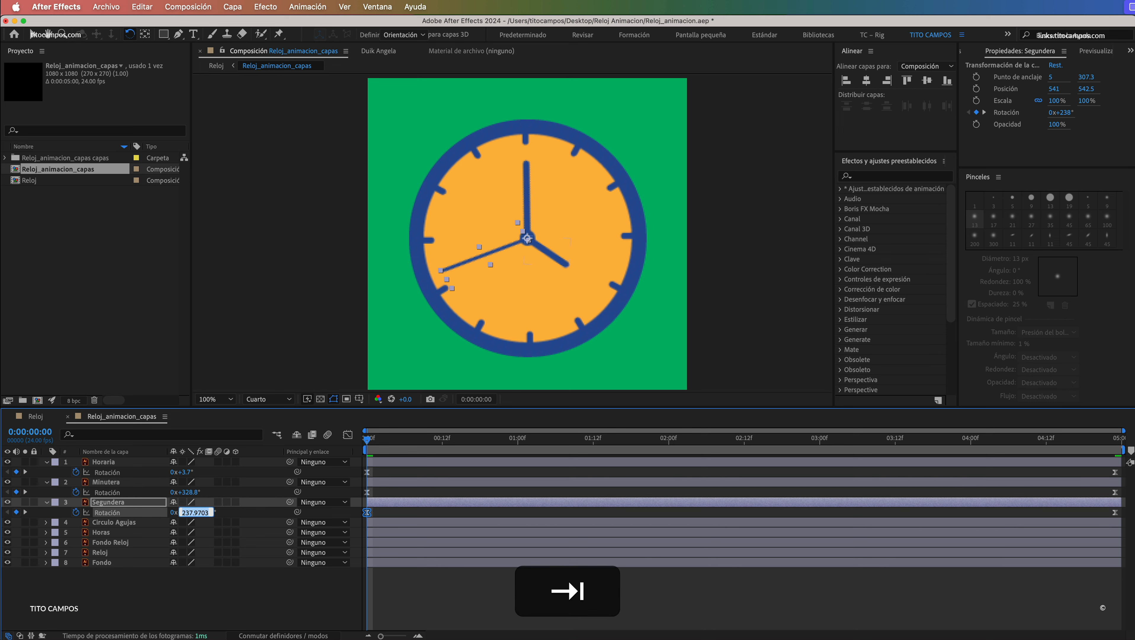
pyautogui.press('Return')
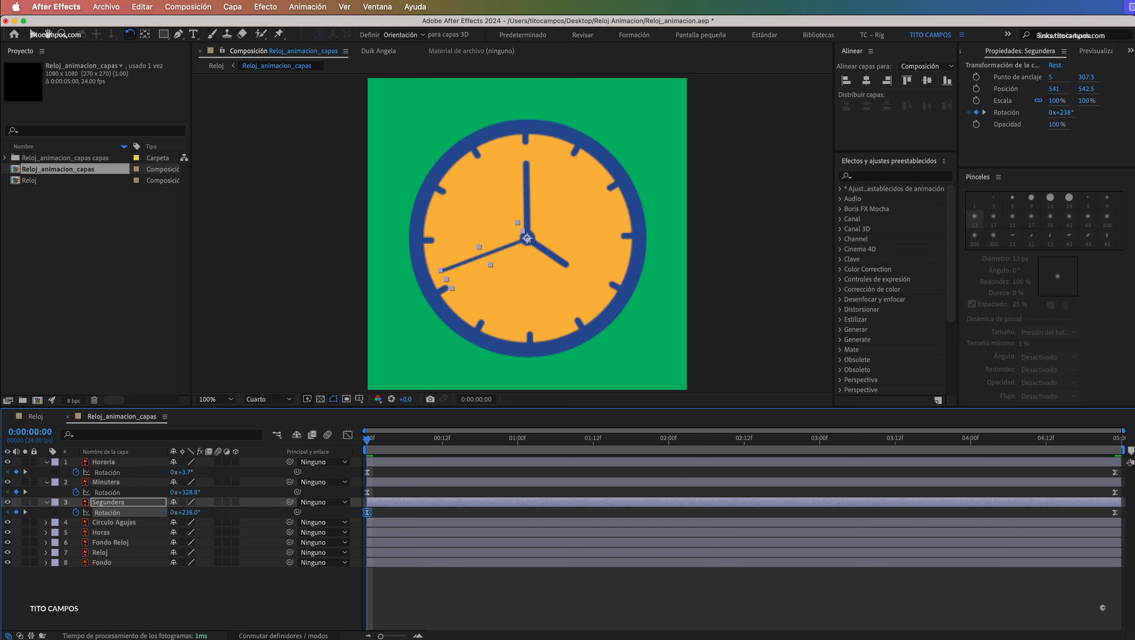
# Save the project and play back the clock animation from the first frame
pyautogui.press('space')
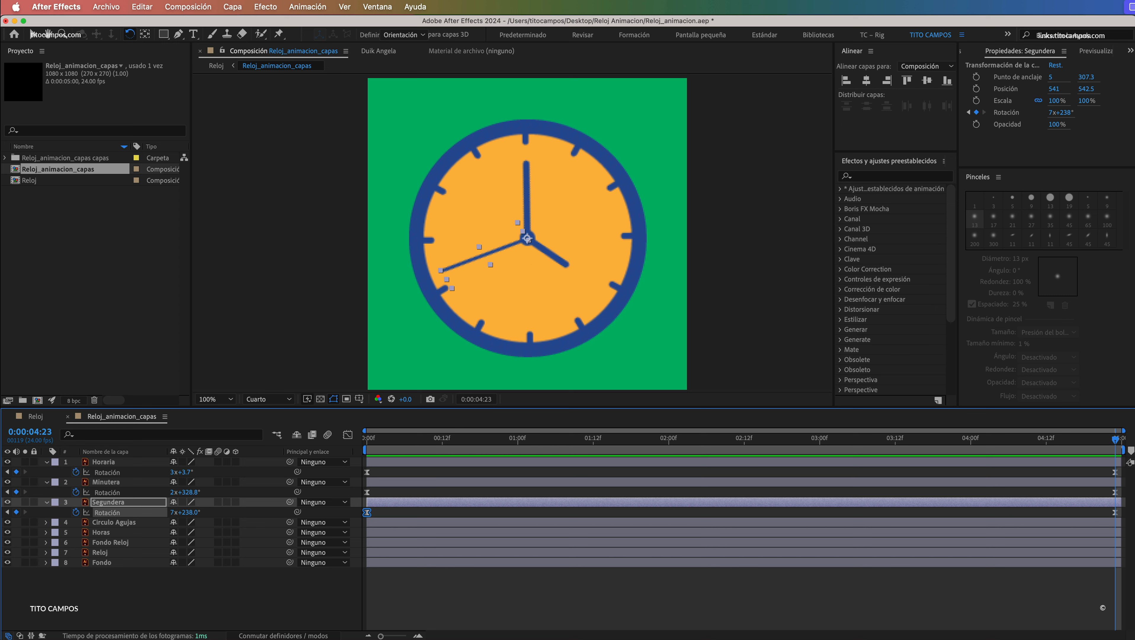
pyautogui.press('super+s')
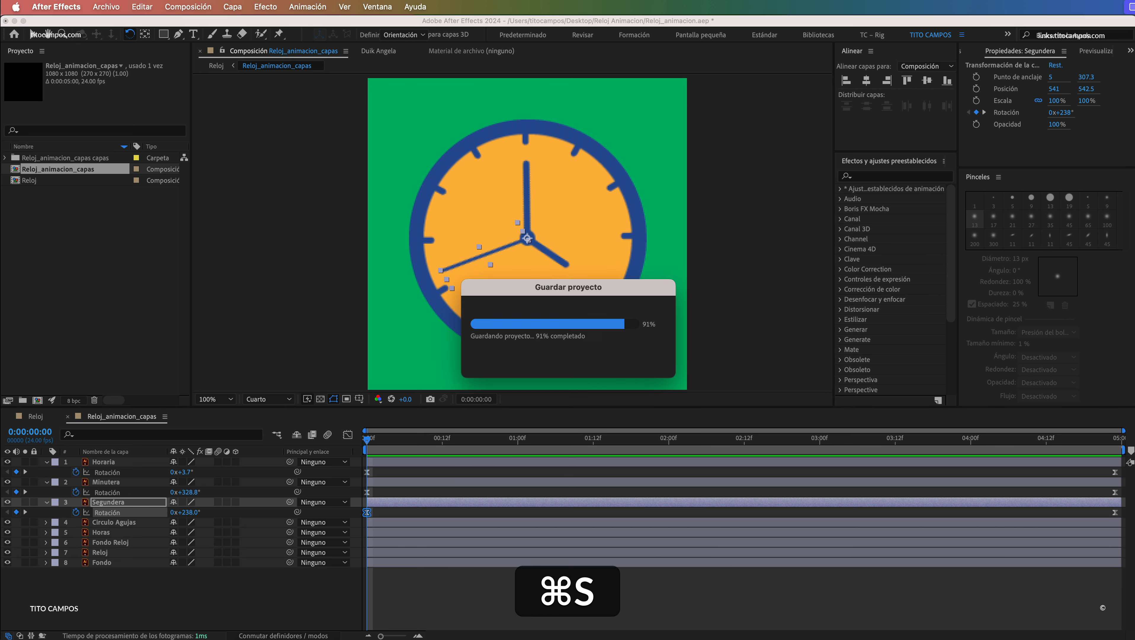
pyautogui.press('super+space')
pyautogui.press('space')
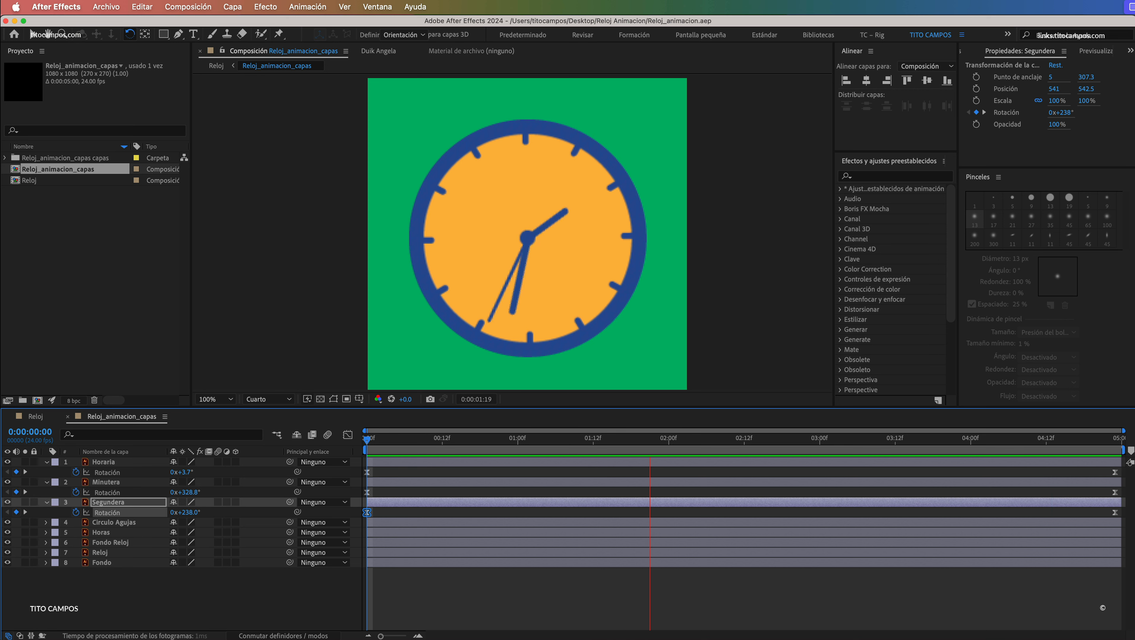
pyautogui.press('space')
# Set Horaria's Rotation at 0:00:04:23 to 1 whole turn, keeping its degrees, and deselect the layers
pyautogui.moveTo(656, 439); pyautogui.dragTo(1115, 440)
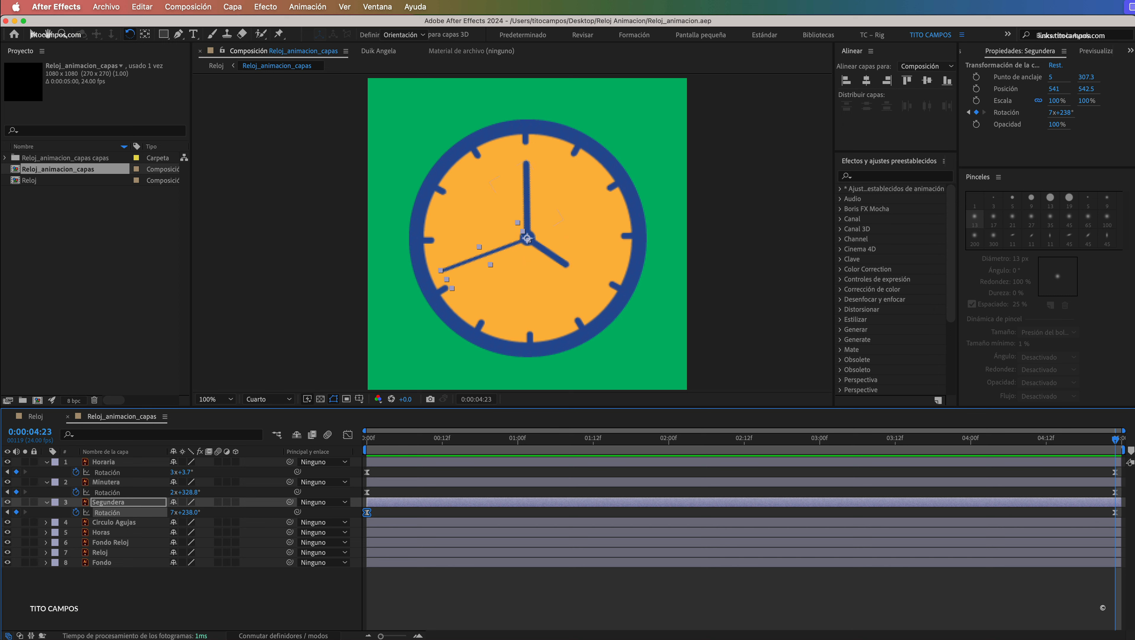
pyautogui.click(174, 472)
pyautogui.write('1')
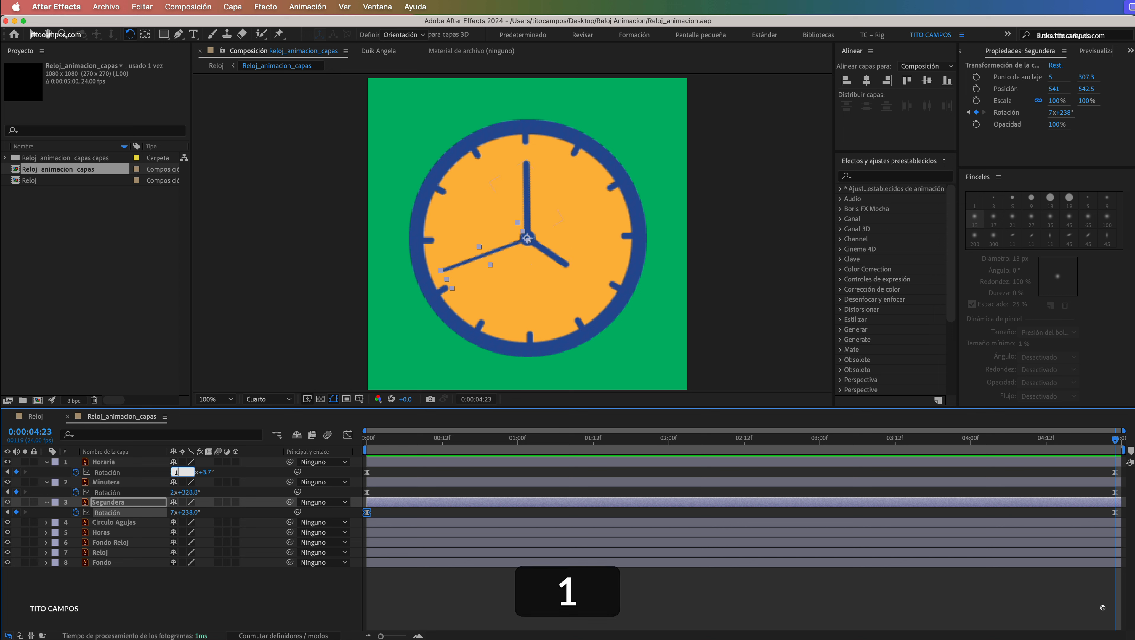
pyautogui.click(206, 593)
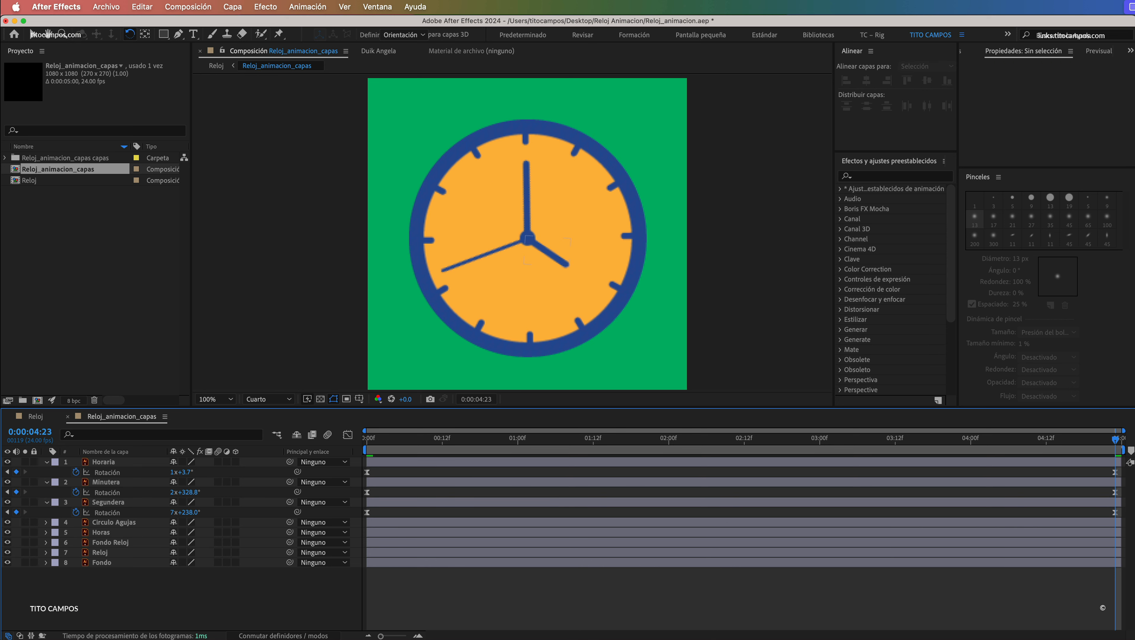
# Preview the composition from the first frame to check the speed of the three hands
pyautogui.press('Home')
pyautogui.press('space')
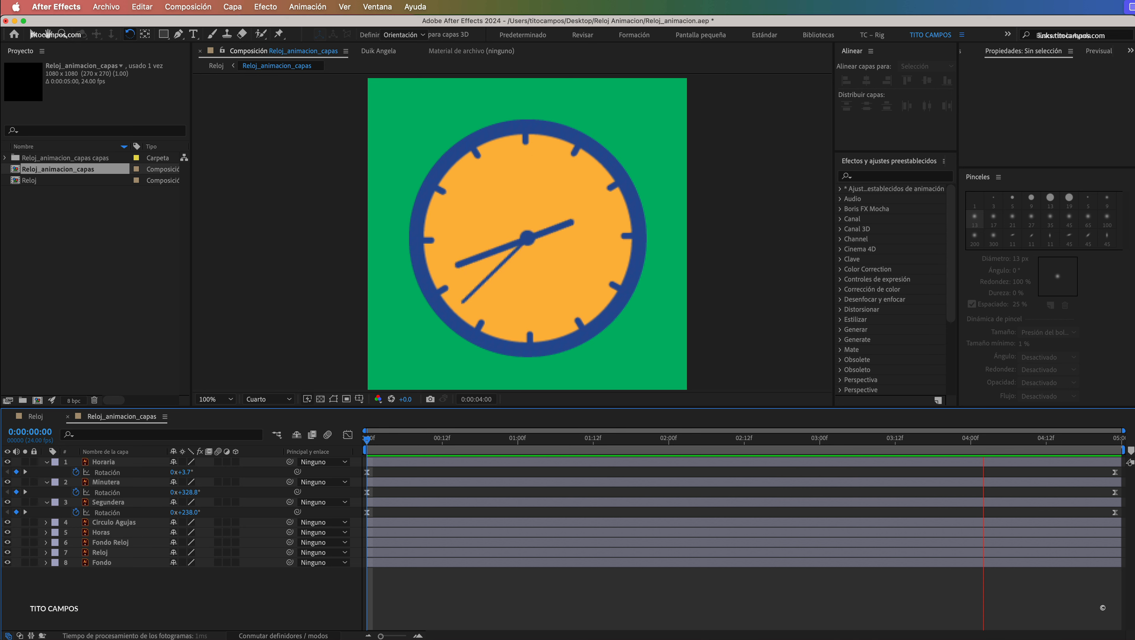
pyautogui.press('space')
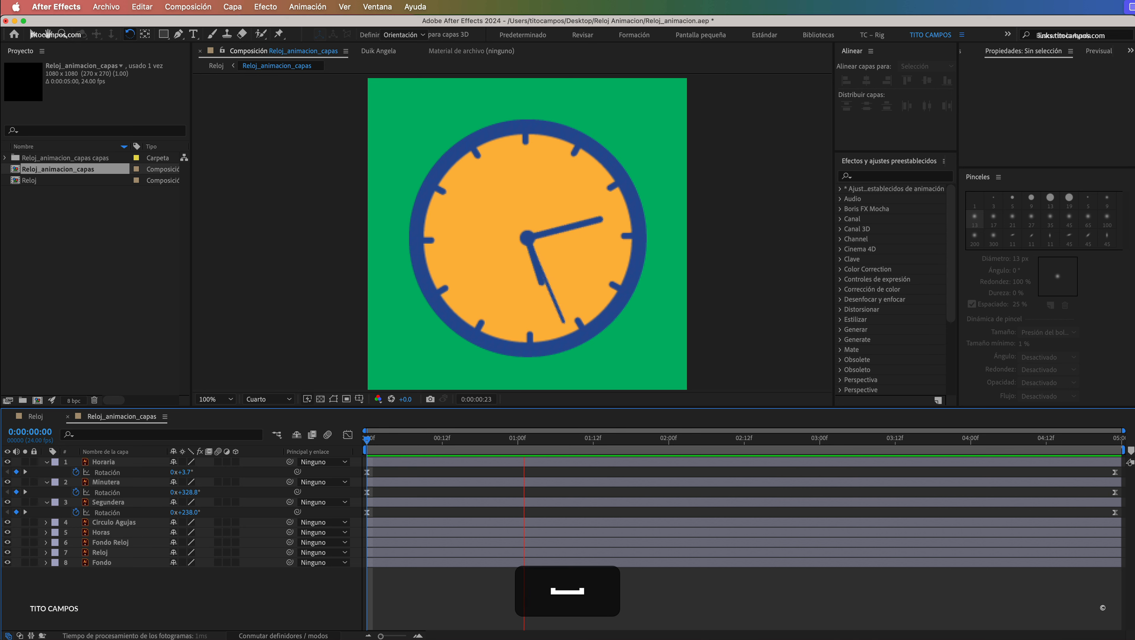
pyautogui.press('Home')
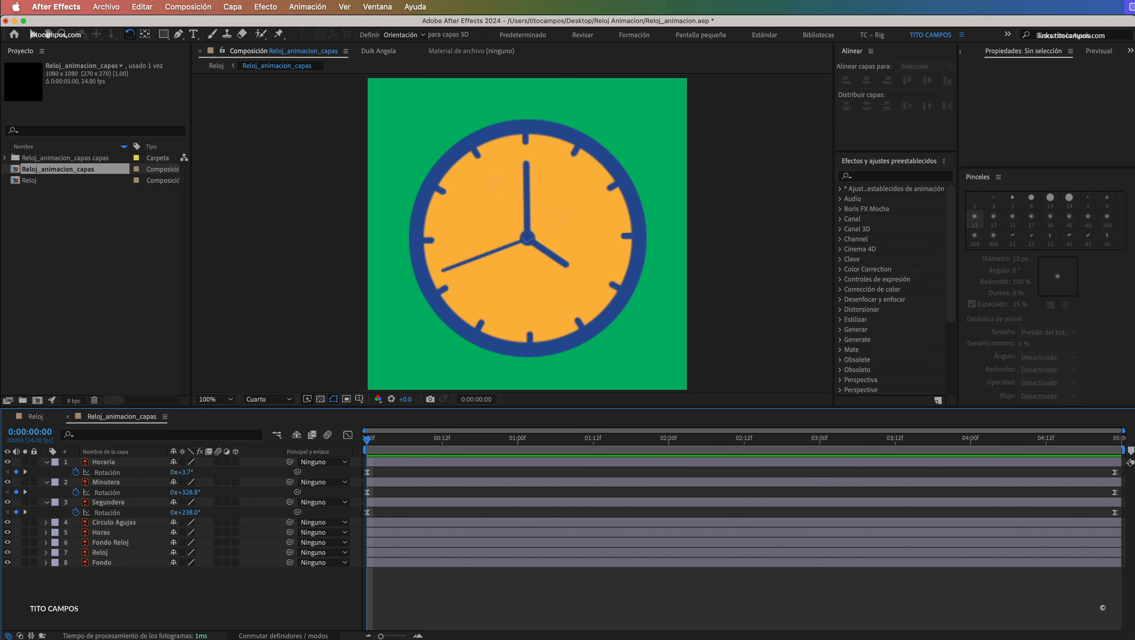
pyautogui.press('space')
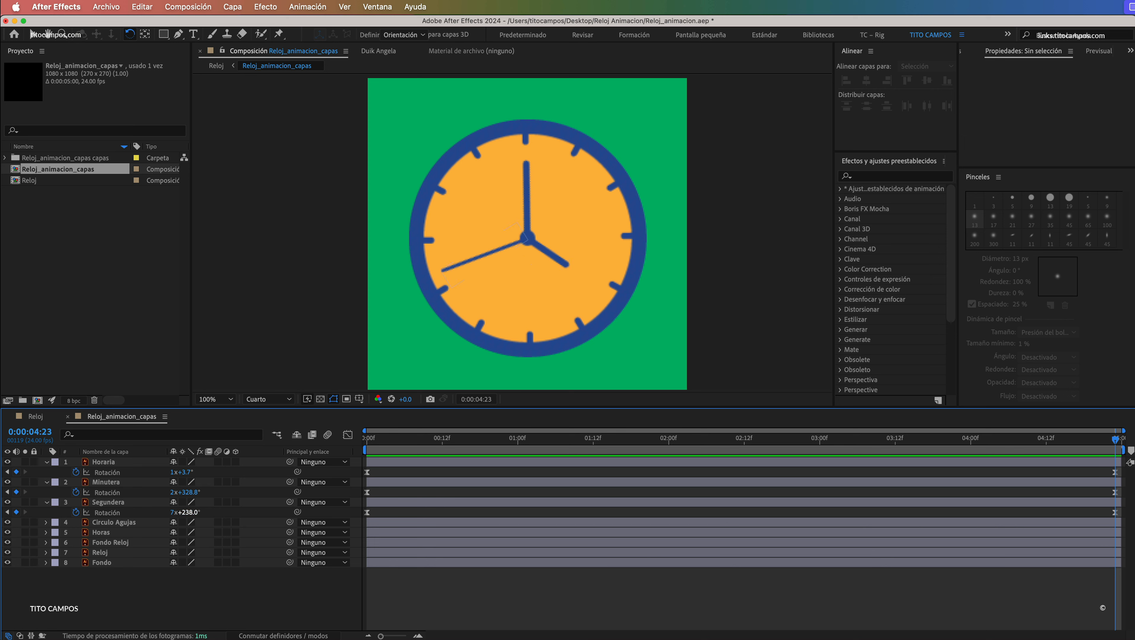
# Set Segundera's Rotation at 0:00:04:23 to 5 whole turns, keeping its degrees, and preview the animation from the start
pyautogui.click(172, 512)
pyautogui.write('5')
pyautogui.press('Return')
pyautogui.press('Home')
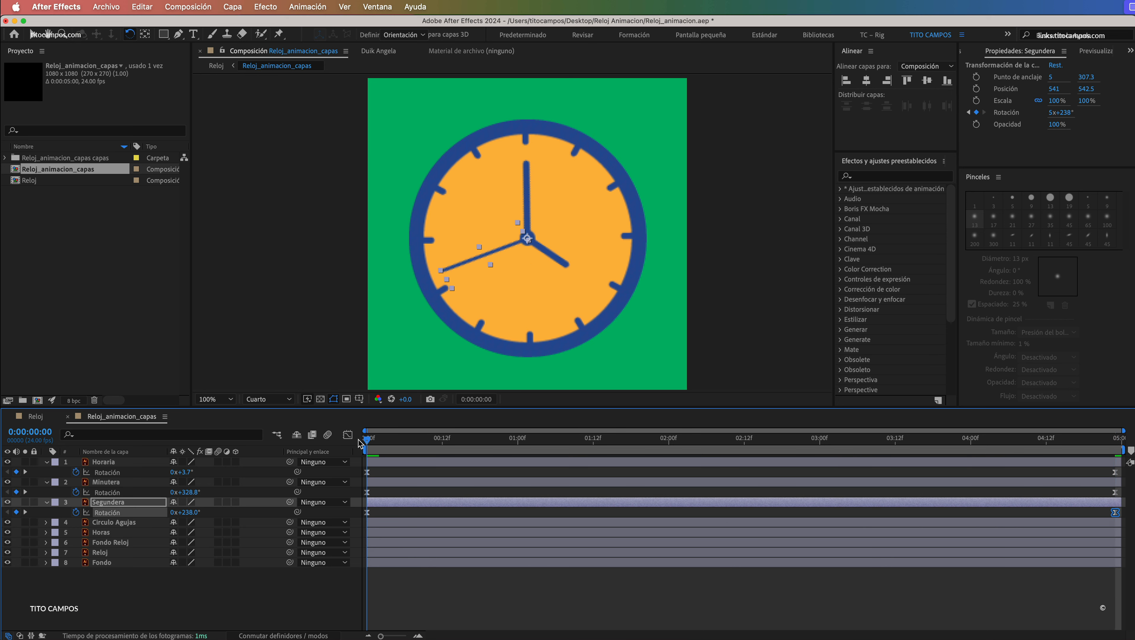
pyautogui.press('space')
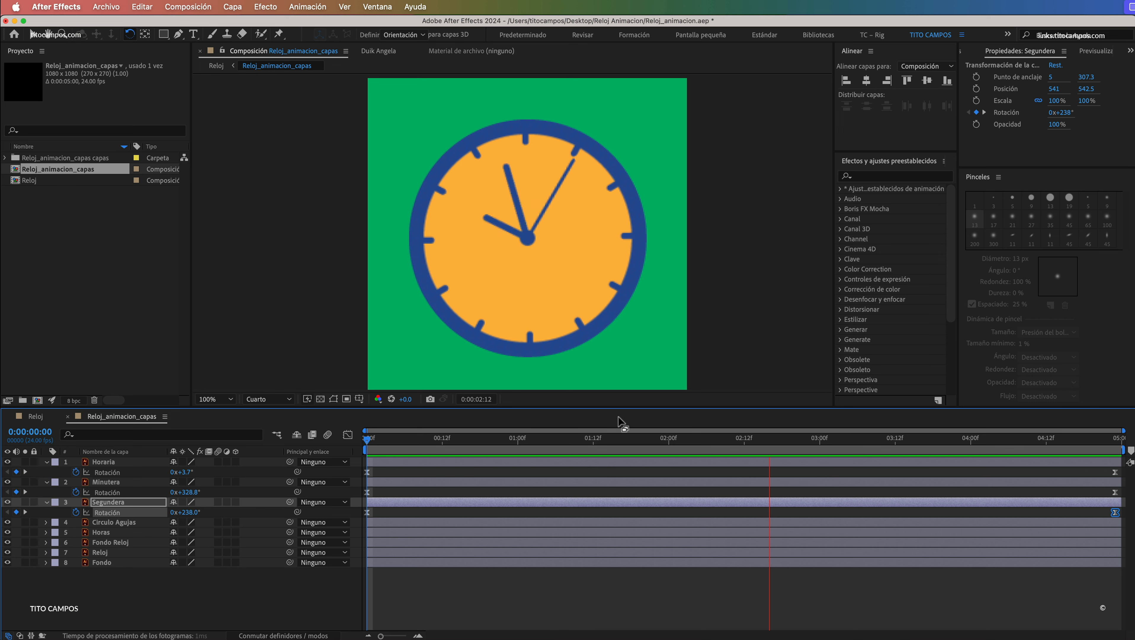
pyautogui.click(669, 442)
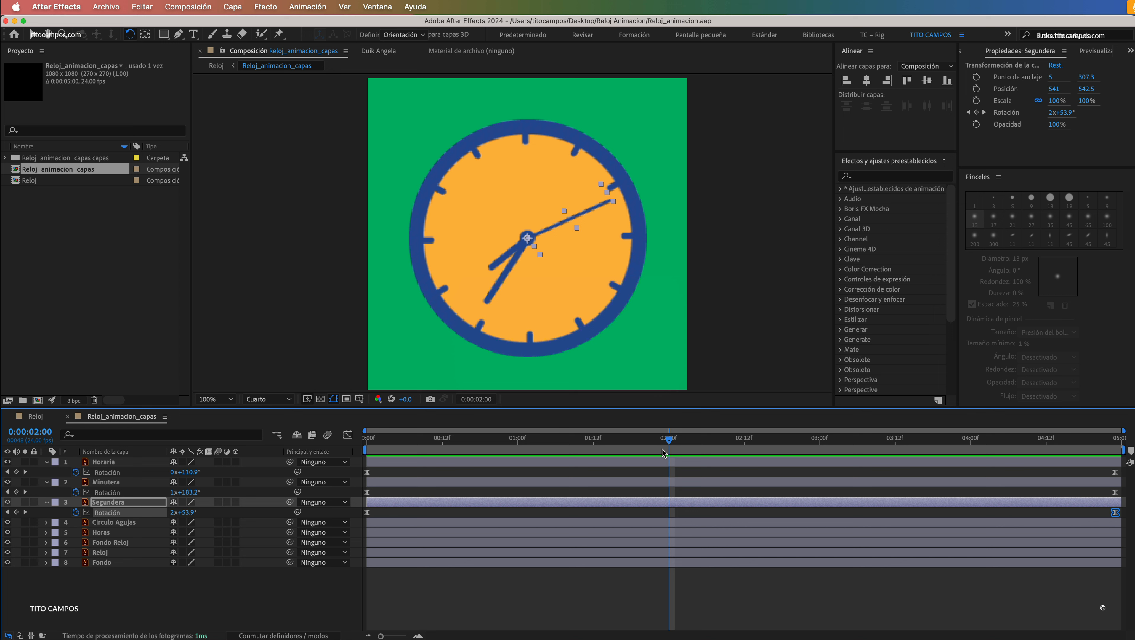
# Change the composition's duration to 0:00:10:00 and show the full ten seconds in the timeline
pyautogui.press('super')
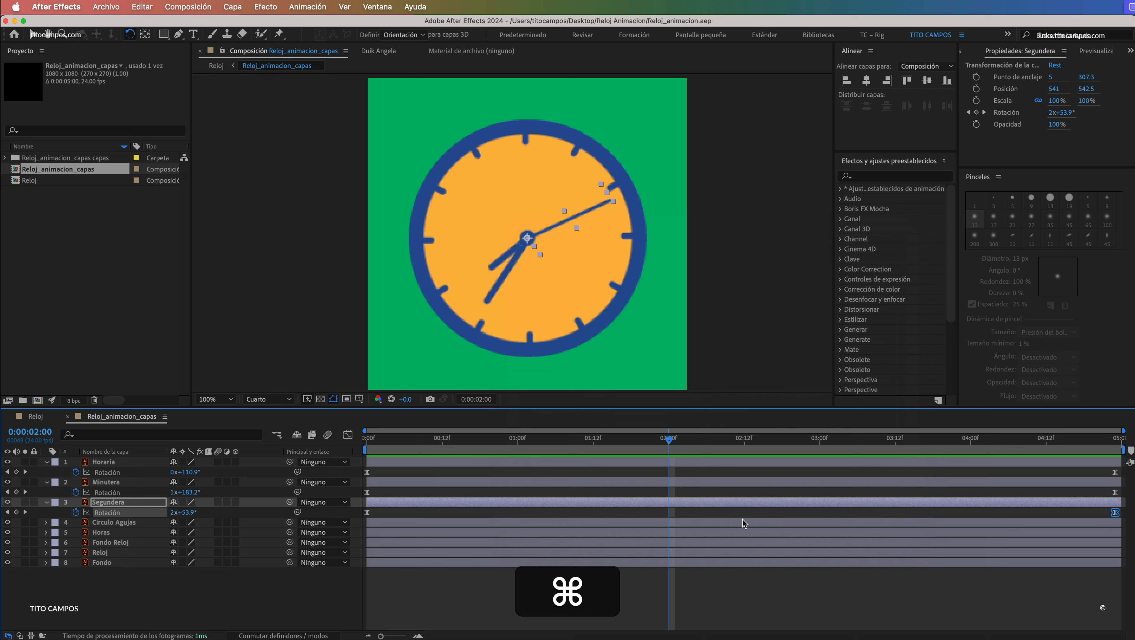
pyautogui.press('super+k')
pyautogui.click(637, 428)
pyautogui.press('Right')
pyautogui.press('BackSpace')
pyautogui.write('10')
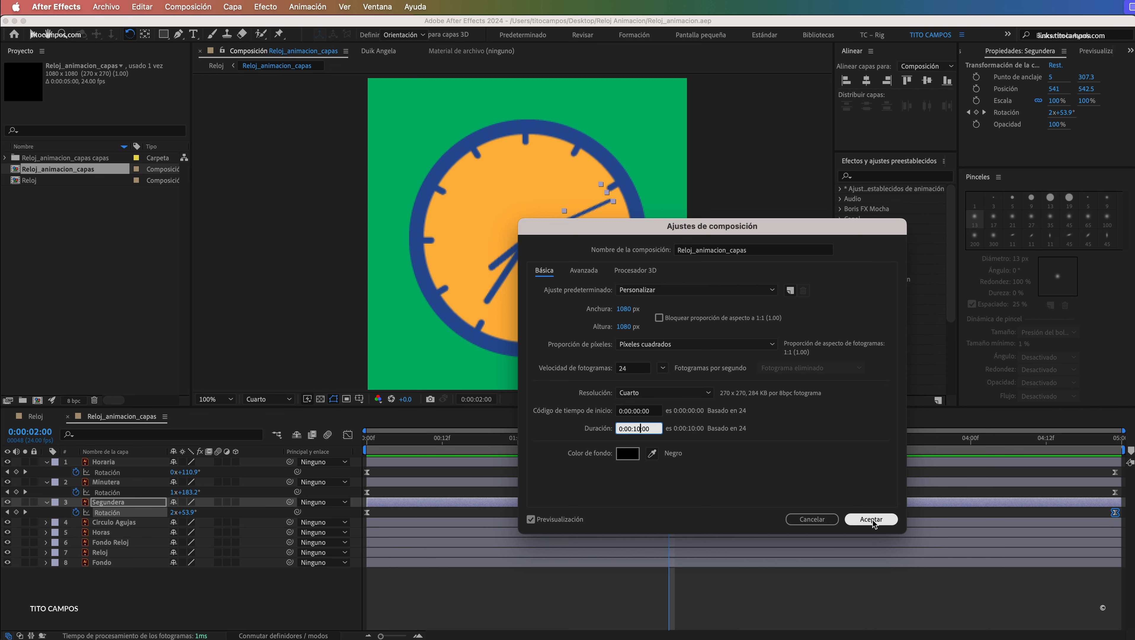
pyautogui.click(871, 520)
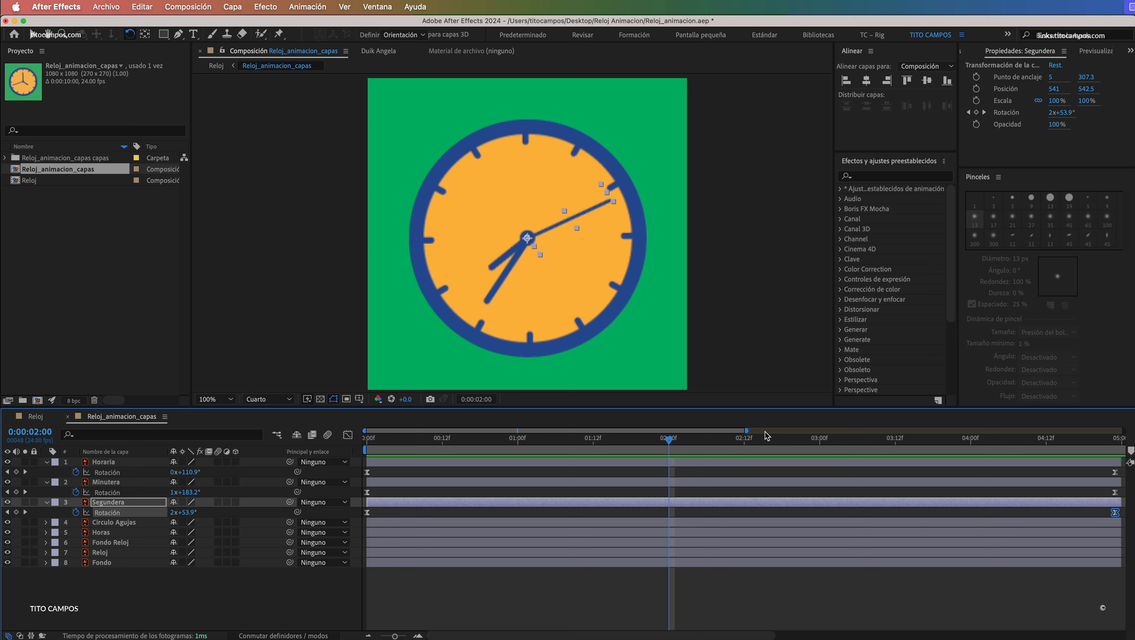
pyautogui.moveTo(747, 430); pyautogui.dragTo(1122, 430)
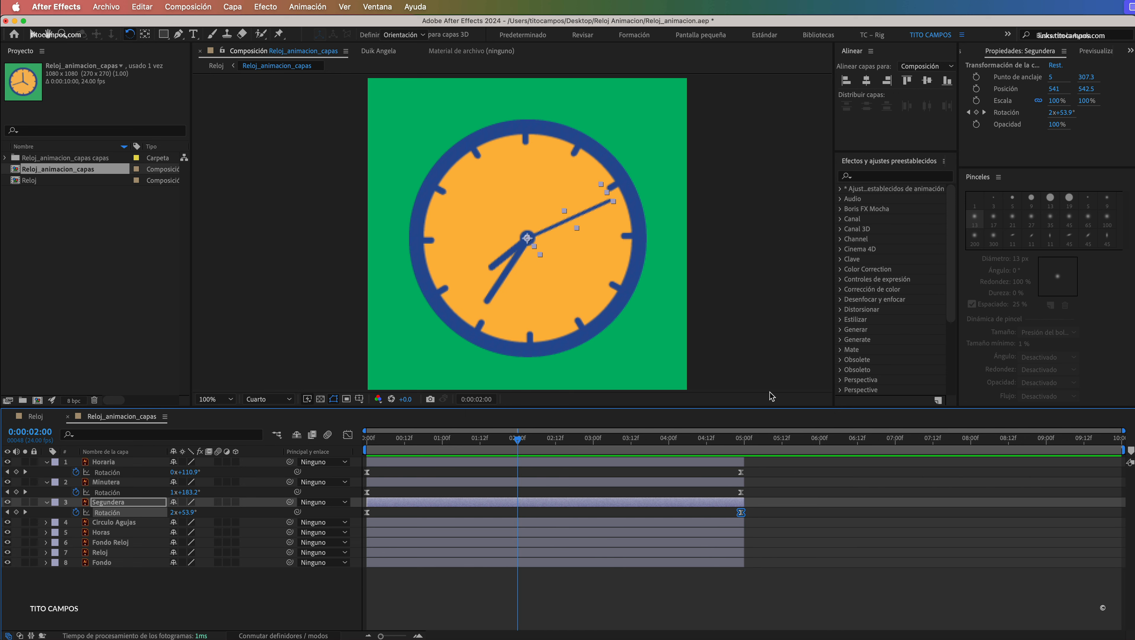
# Extend all eight layers, from Horaria to Fondo, to the end of the ten-second composition and deselect them
pyautogui.click(706, 463)
pyautogui.keyDown('shift'); pyautogui.click(712, 564); pyautogui.keyUp('shift')
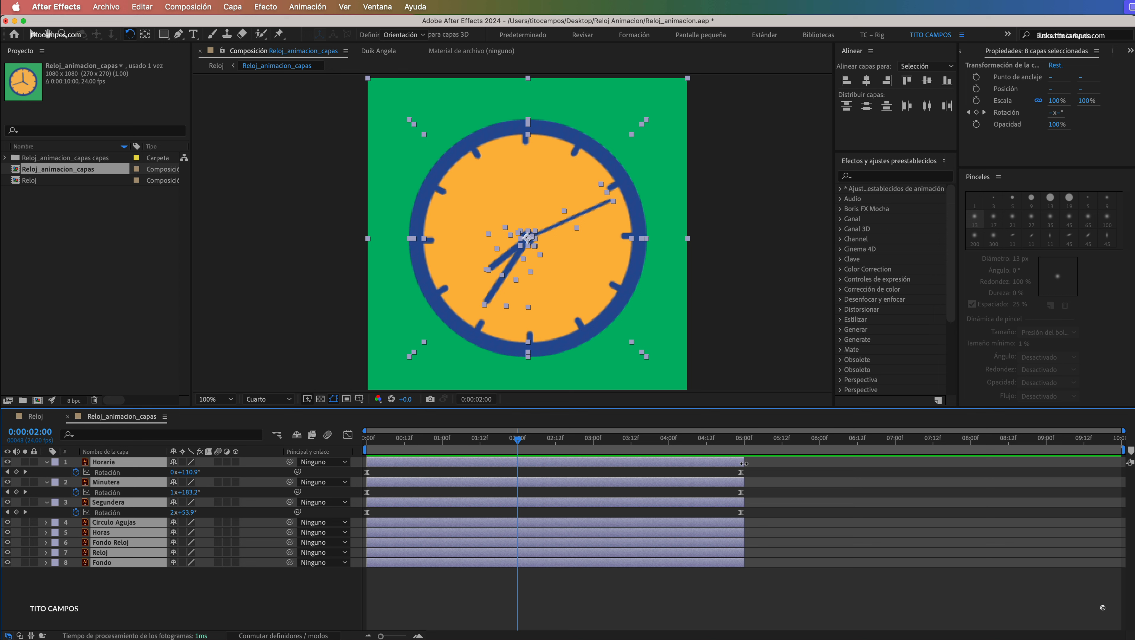
pyautogui.moveTo(743, 461); pyautogui.dragTo(1132, 462)
pyautogui.click(752, 513)
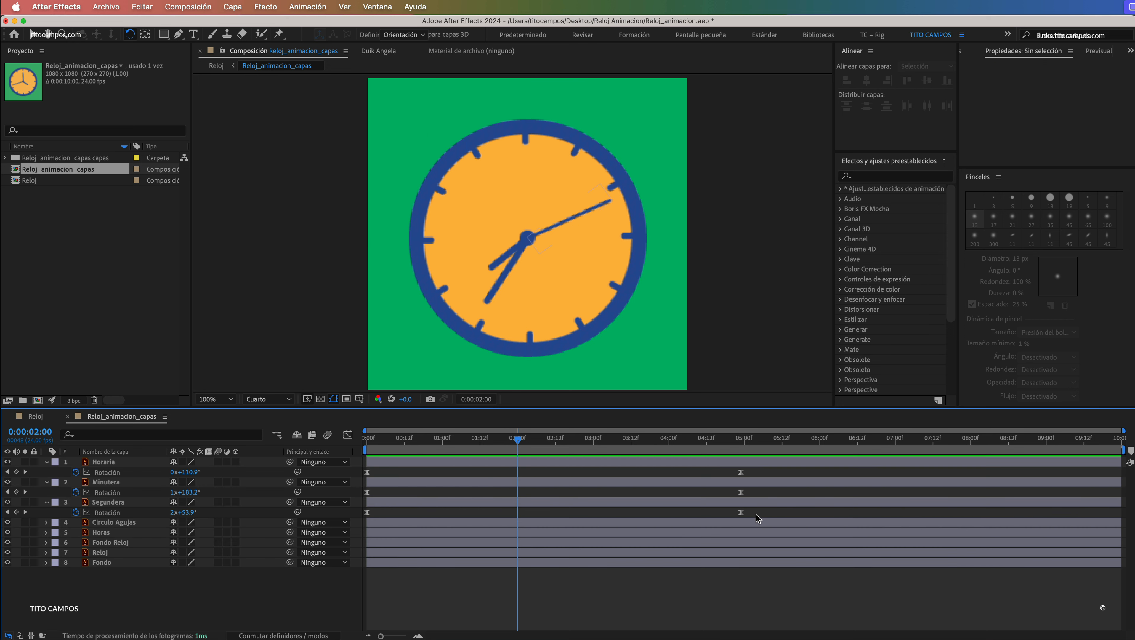
# Move the final Rotation keyframes of all three hands to 0:00:09:22 and save the project
pyautogui.moveTo(756, 514); pyautogui.dragTo(1117, 469)
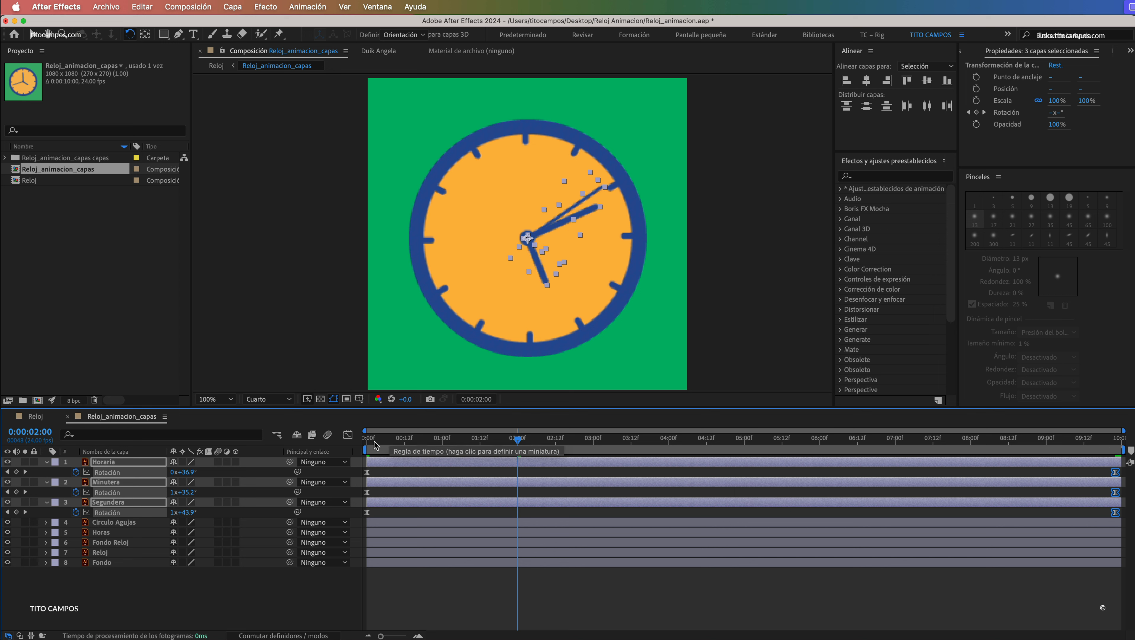
pyautogui.press('Home')
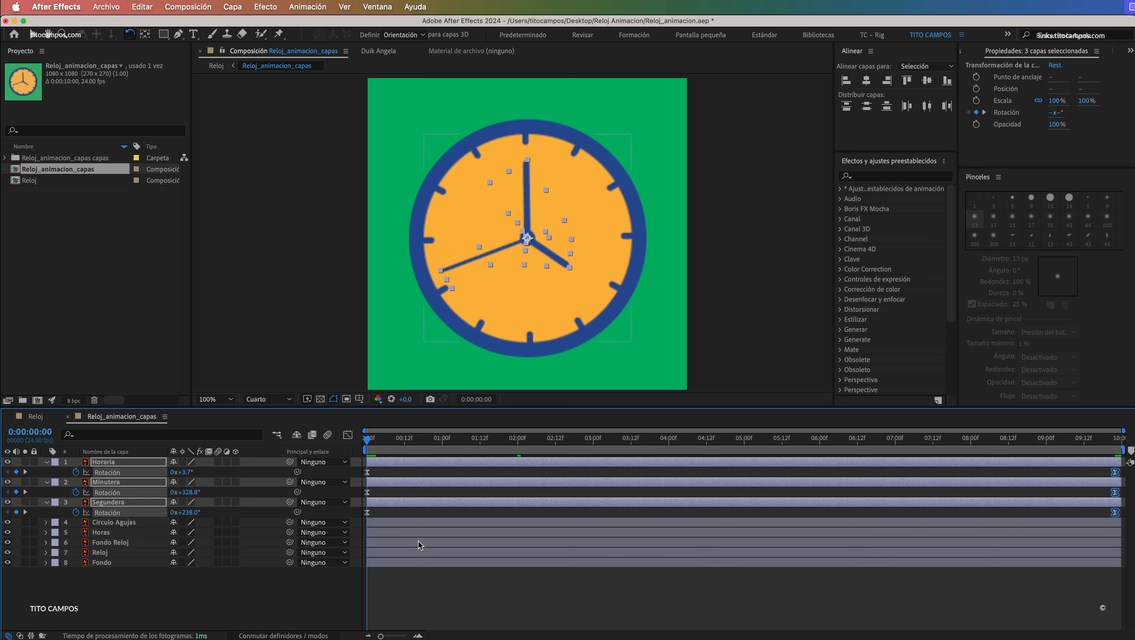
pyautogui.press('super+s')
# Remove the Easy Ease from the final Rotation keyframes of Horaria, Minutera and Segundera at 0:00:09:22
pyautogui.press('space')
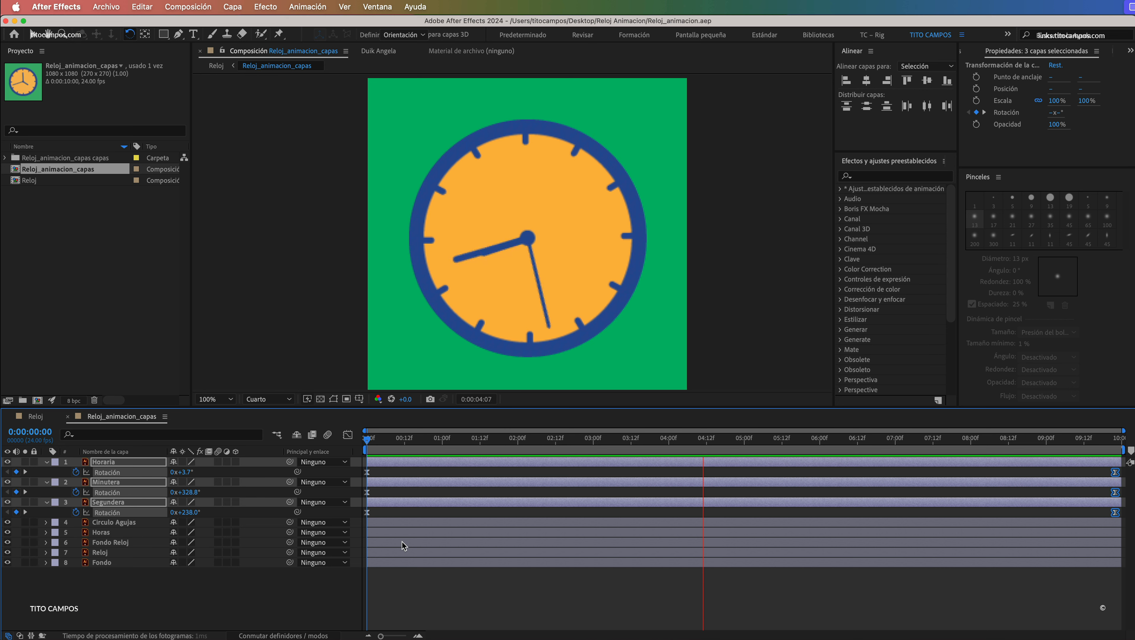
pyautogui.moveTo(743, 440); pyautogui.dragTo(1112, 484)
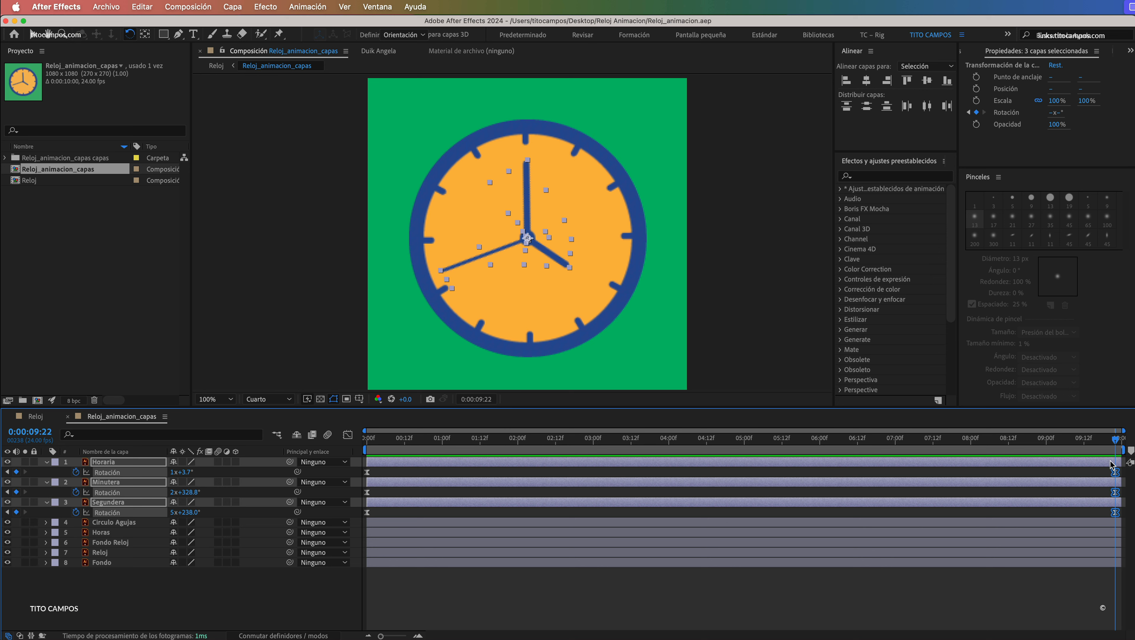
pyautogui.moveTo(1100, 471); pyautogui.dragTo(1119, 518)
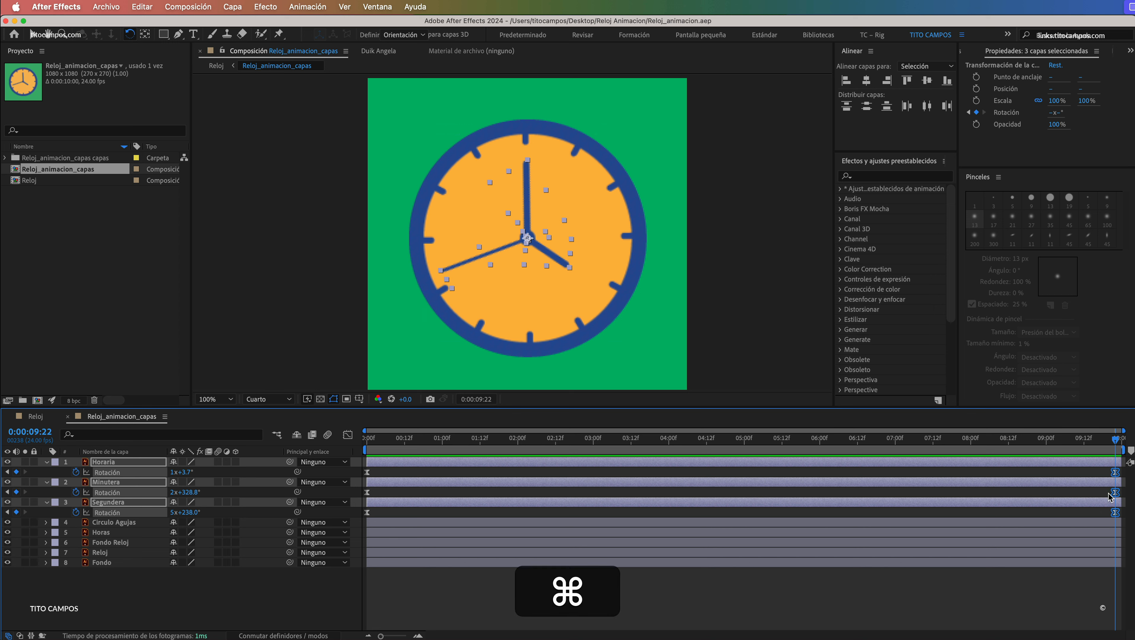
pyautogui.keyDown('super'); pyautogui.click(1115, 472); pyautogui.keyUp('super')
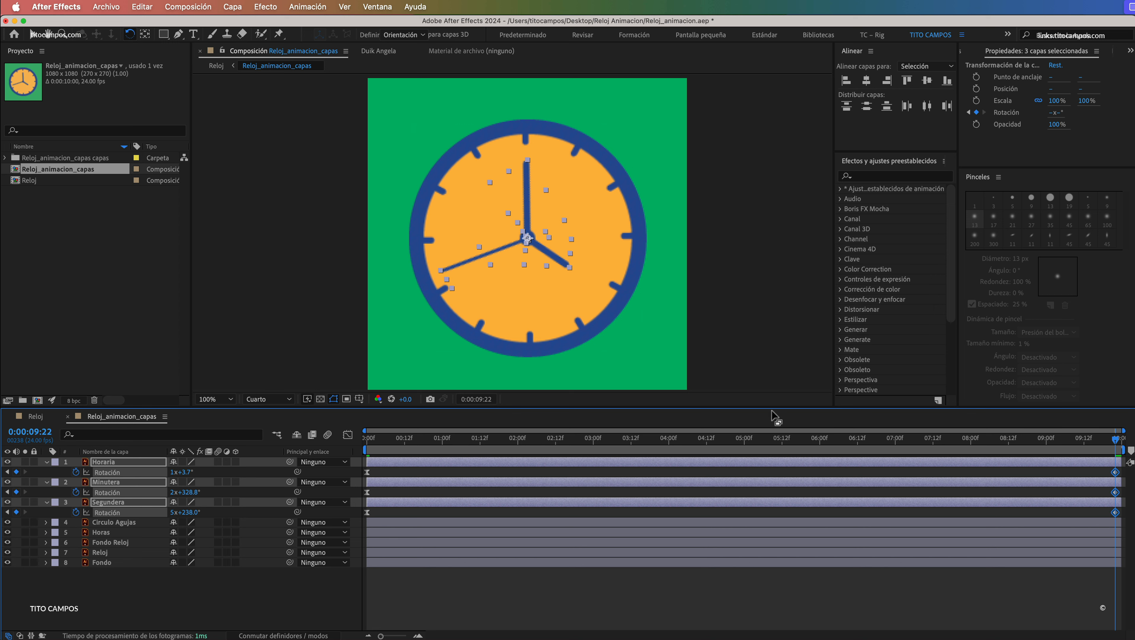
# Play the ten-second animation from the first frame to check how the hands move at the end
pyautogui.moveTo(372, 443); pyautogui.dragTo(363, 457)
pyautogui.press('space')
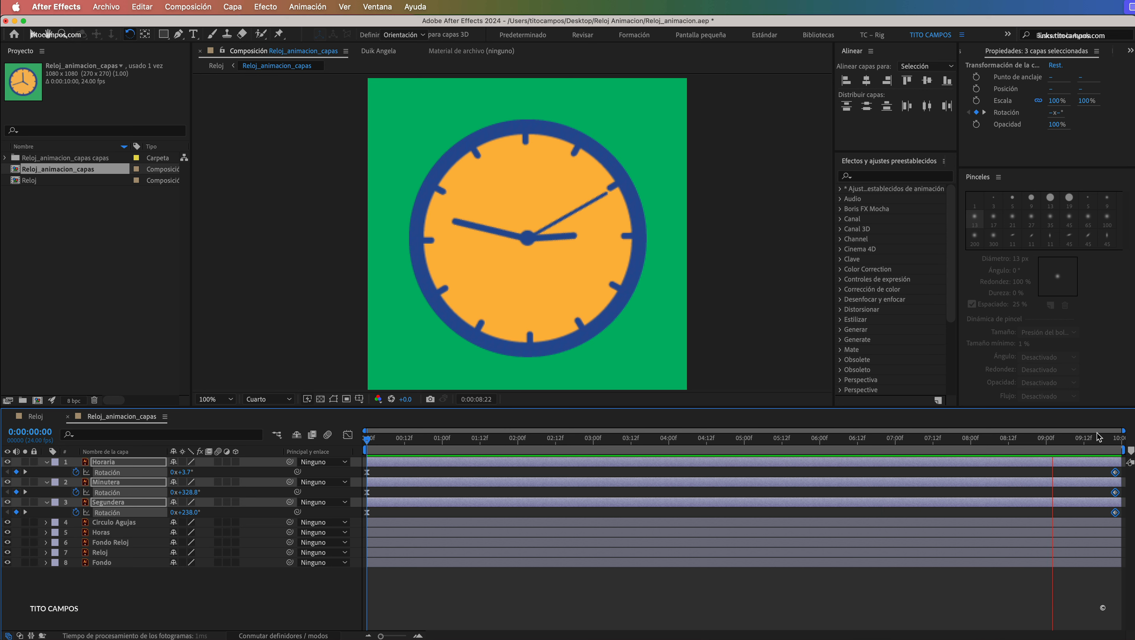
pyautogui.press('space')
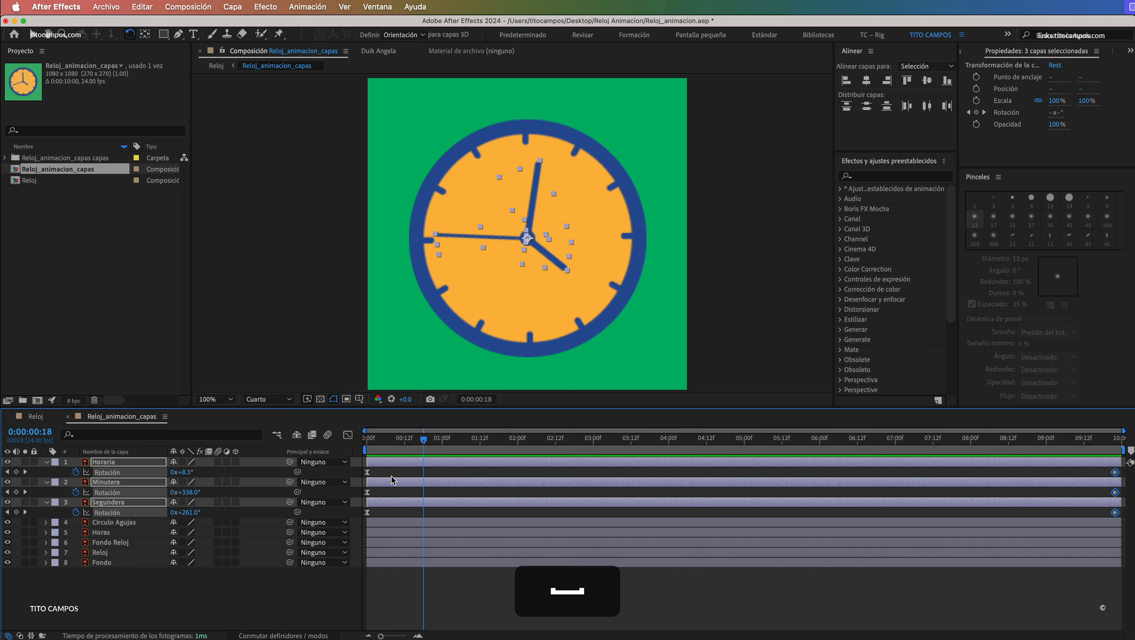
# Remove the Easy Ease from the first Rotation keyframes of Horaria, Minutera and Segundera at 0:00:00:00
pyautogui.click(368, 439)
pyautogui.moveTo(374, 469); pyautogui.dragTo(362, 516)
pyautogui.keyDown('super'); pyautogui.click(367, 472); pyautogui.keyUp('super')
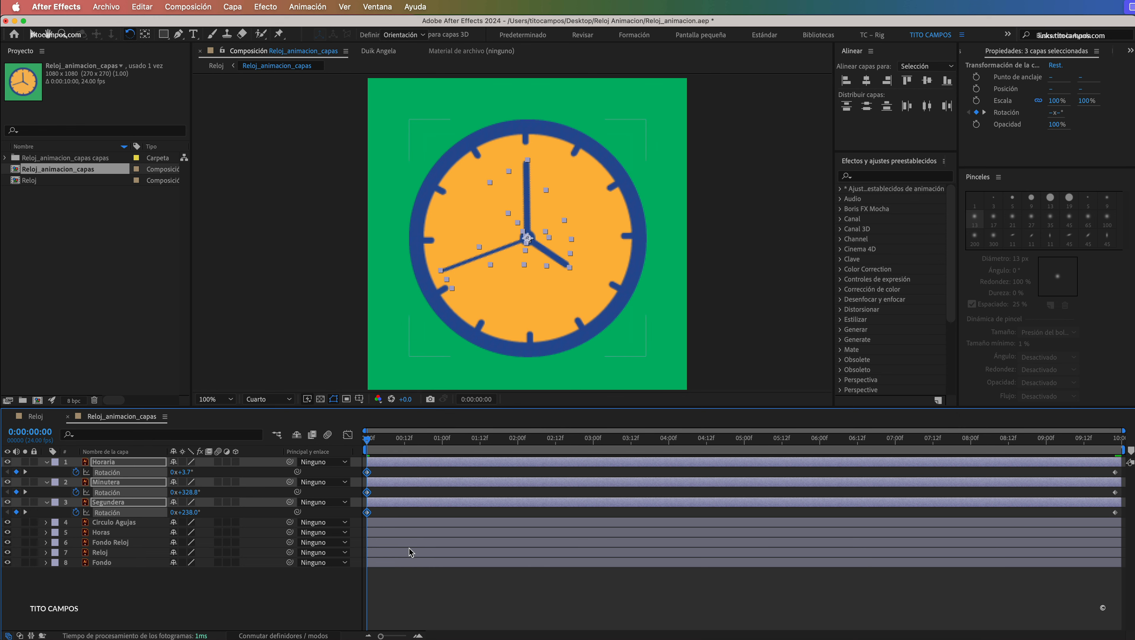
# Play the animation with nothing selected and check the hands' motion from the last seconds into the loop's restart
pyautogui.press('space')
pyautogui.click(706, 581)
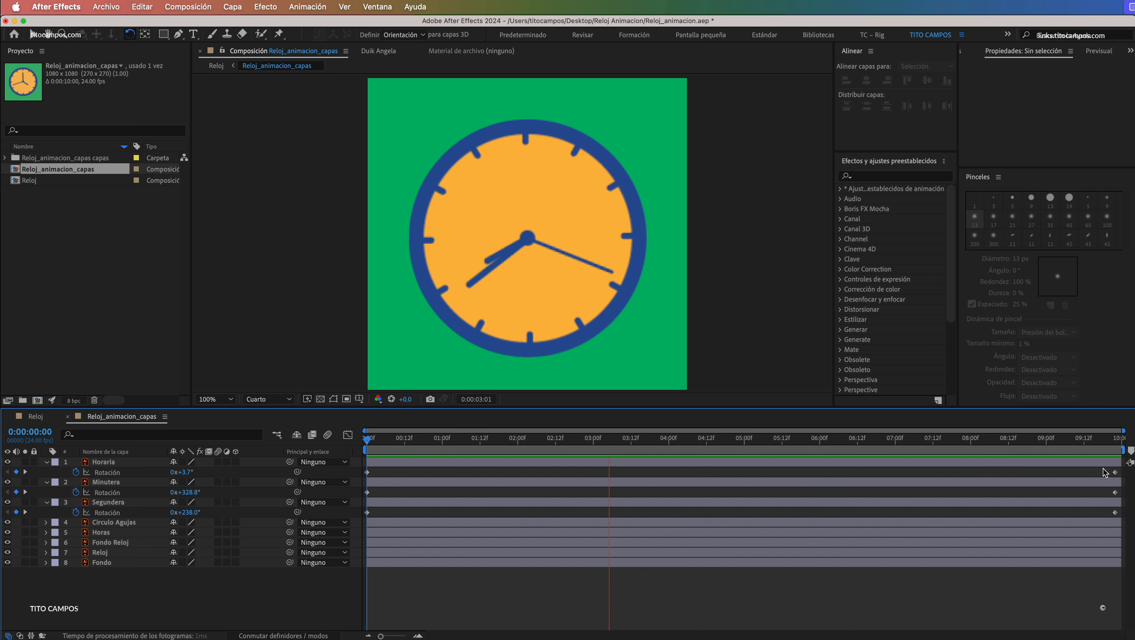
pyautogui.click(1115, 449)
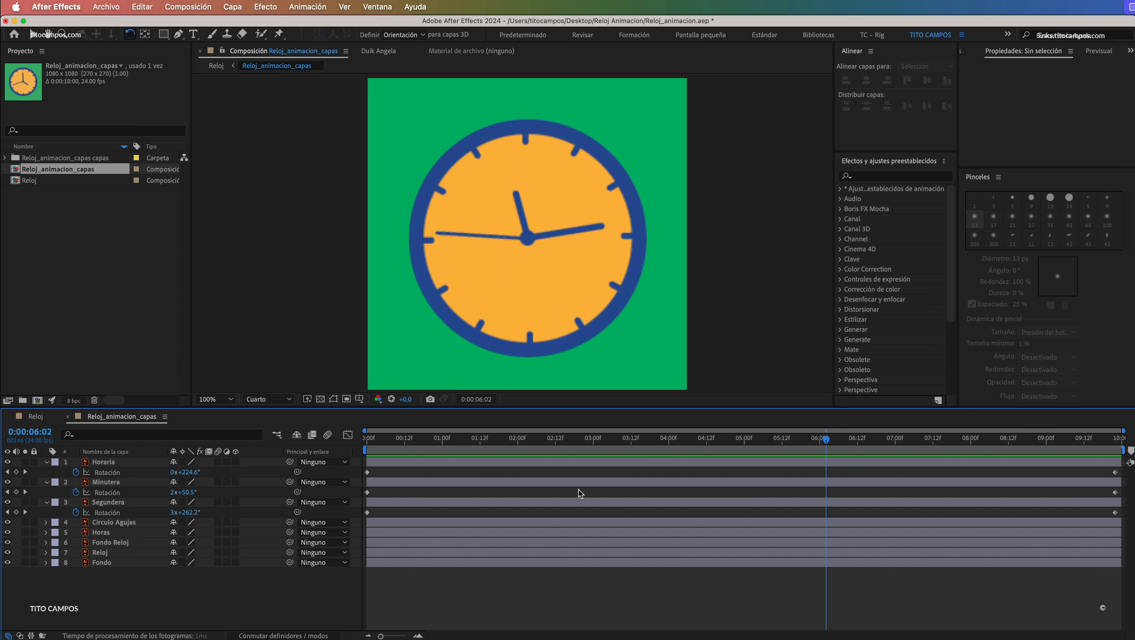
pyautogui.click(997, 448)
pyautogui.press('space')
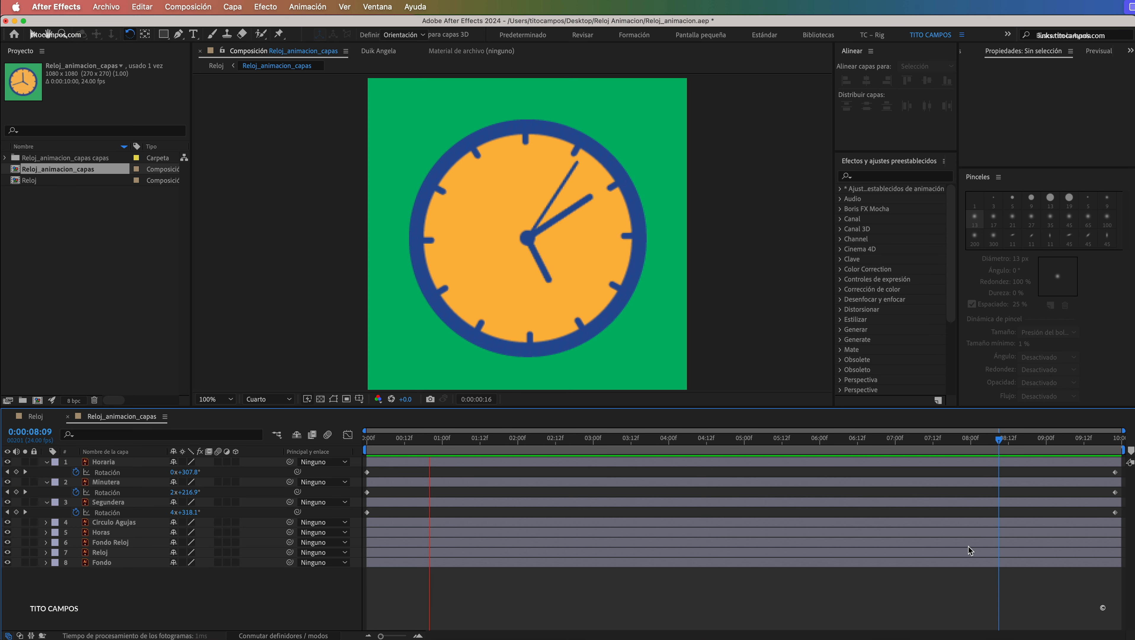
pyautogui.press('space')
# Move the final Rotation keyframes of Horaria, Minutera and Segundera together to the last frame, 0:00:09:23
pyautogui.click(1116, 442)
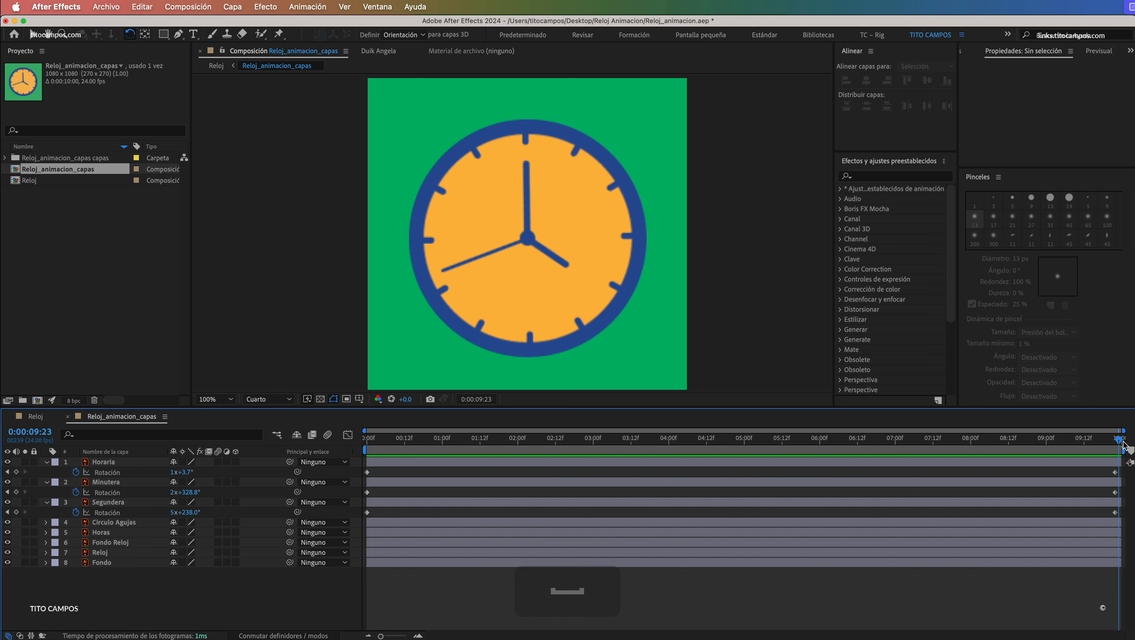
pyautogui.click(1115, 472)
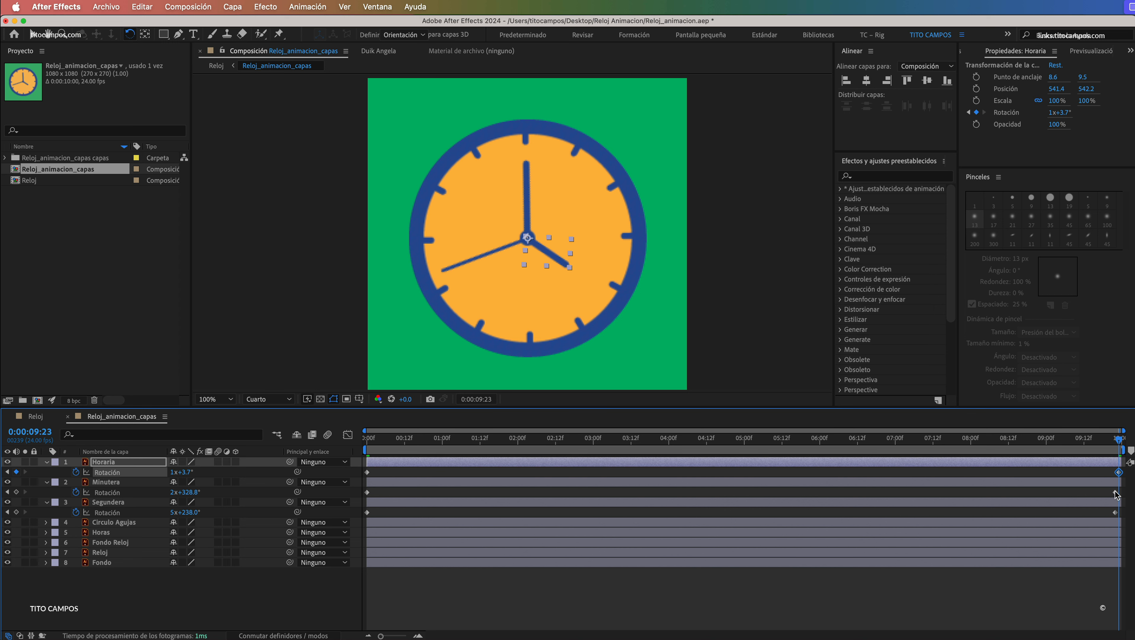
pyautogui.press('super+z')
pyautogui.moveTo(1112, 477); pyautogui.dragTo(1119, 516)
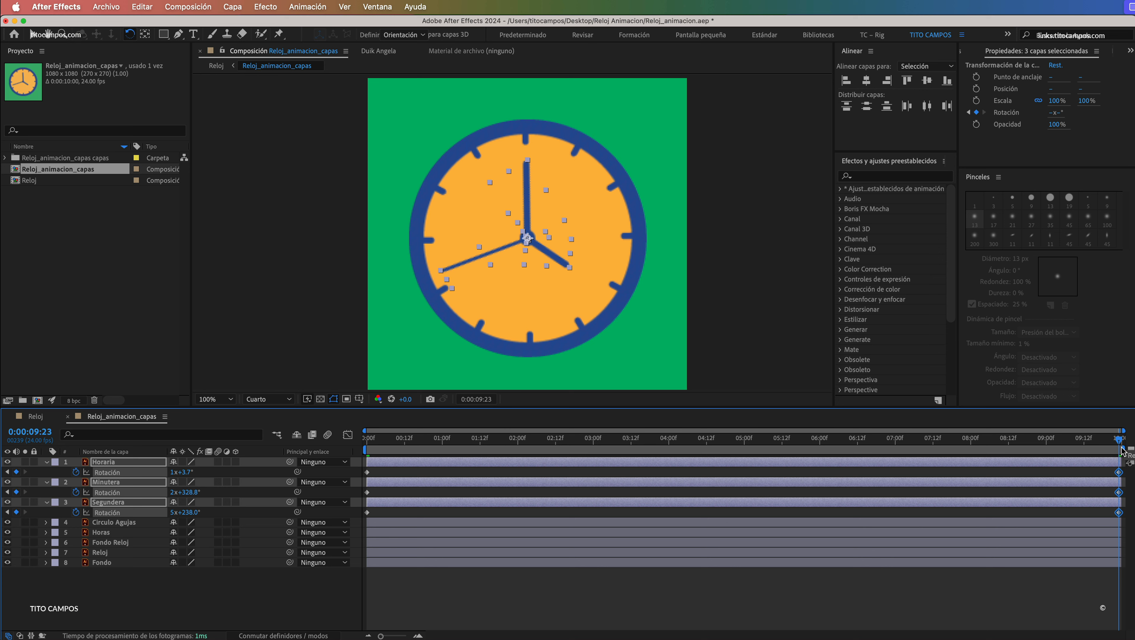
# Play the composition from the first frame and scrub through its end to check the loop
pyautogui.moveTo(408, 451); pyautogui.dragTo(366, 451)
pyautogui.press('space')
pyautogui.click(527, 606)
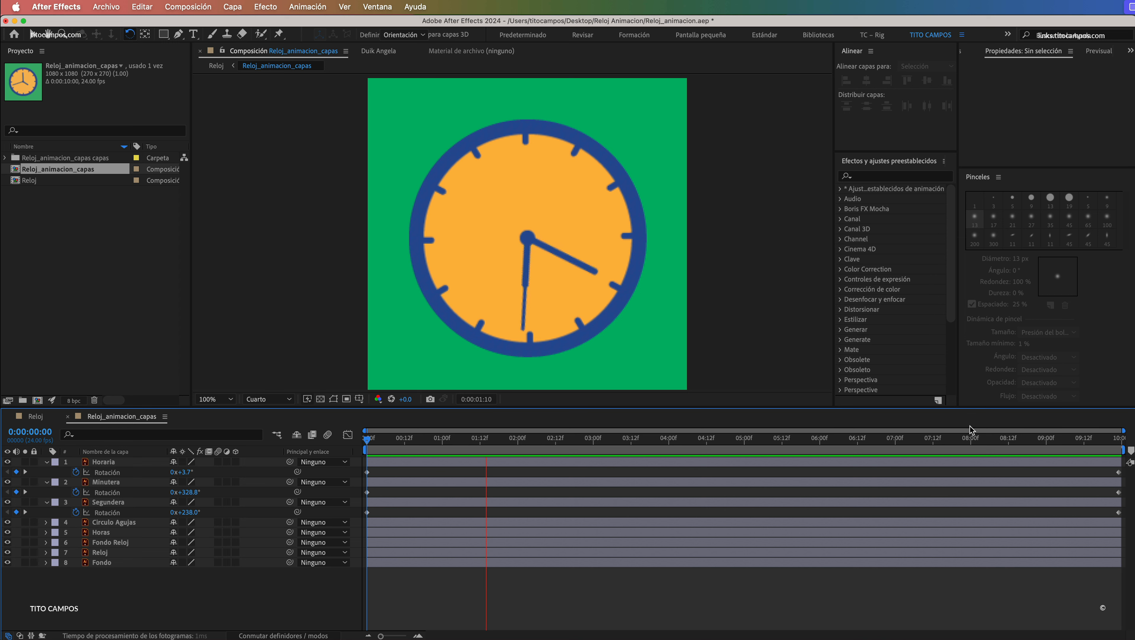
pyautogui.click(971, 436)
pyautogui.moveTo(978, 442); pyautogui.dragTo(1125, 452)
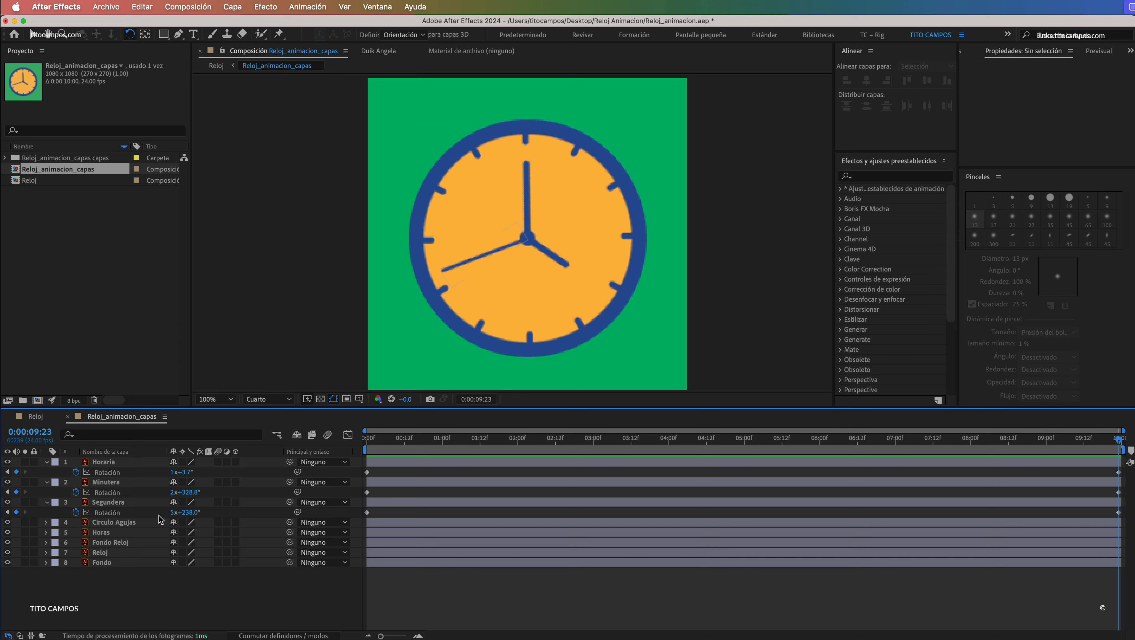
# Save the project and replay the clock animation from the first frame
pyautogui.press('super+s')
pyautogui.press('Home')
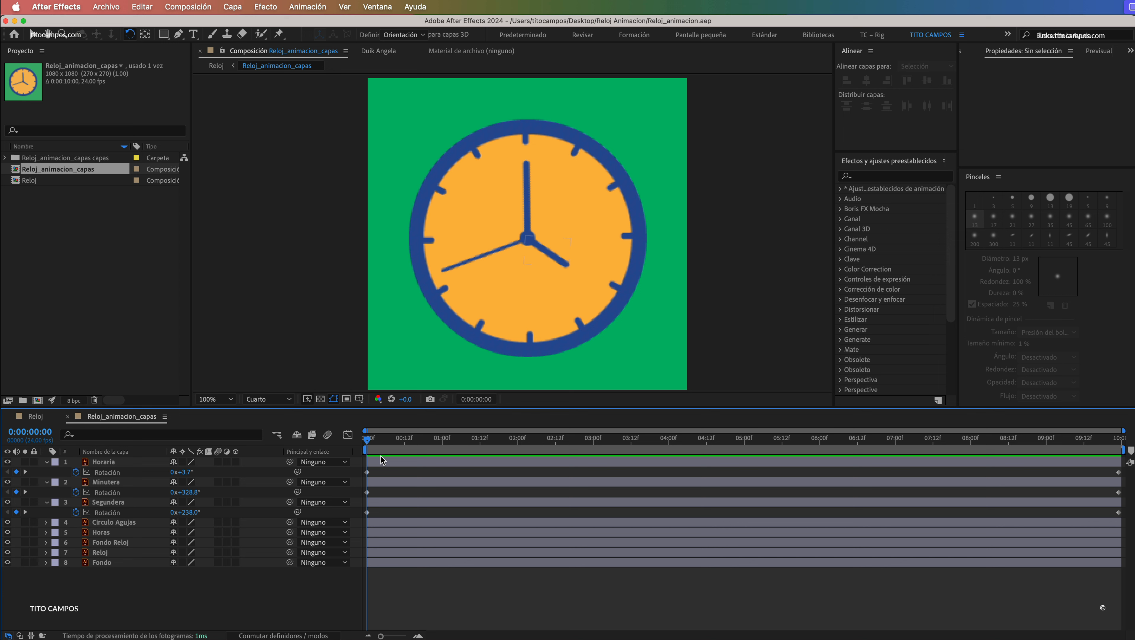
pyautogui.press('space')
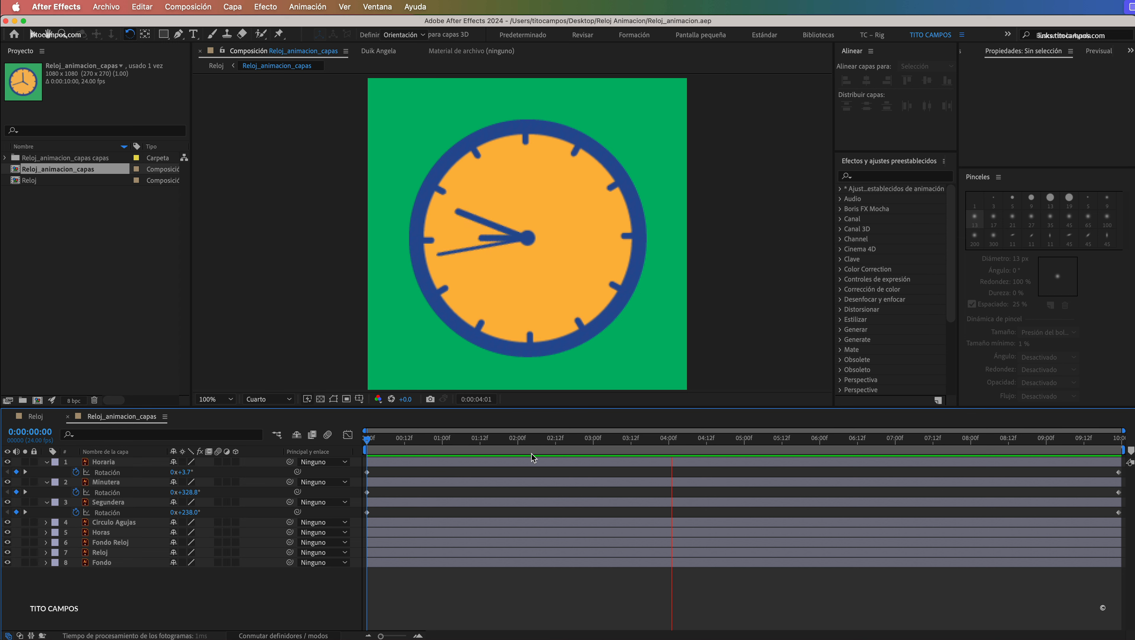
# At 0:00:09:23, set the Rotation of Horaria to 0x+93.7°, Minutera to 1x+328.8° and Segundera to 3x+238.0°
pyautogui.click(992, 440)
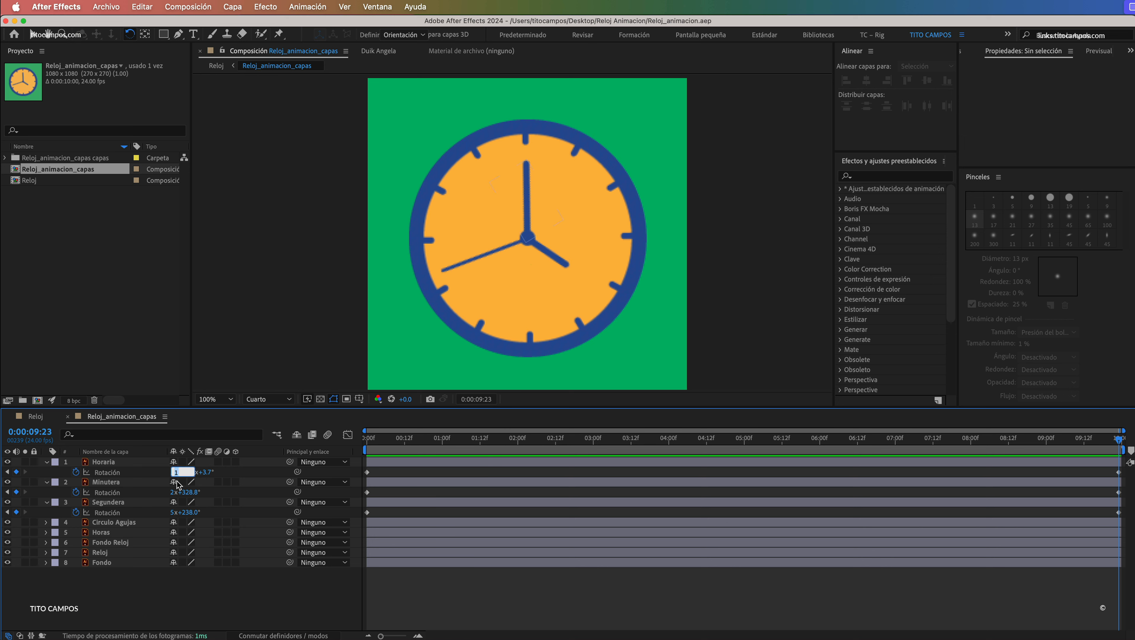
pyautogui.write('0x+93.7°')
pyautogui.press('Return')
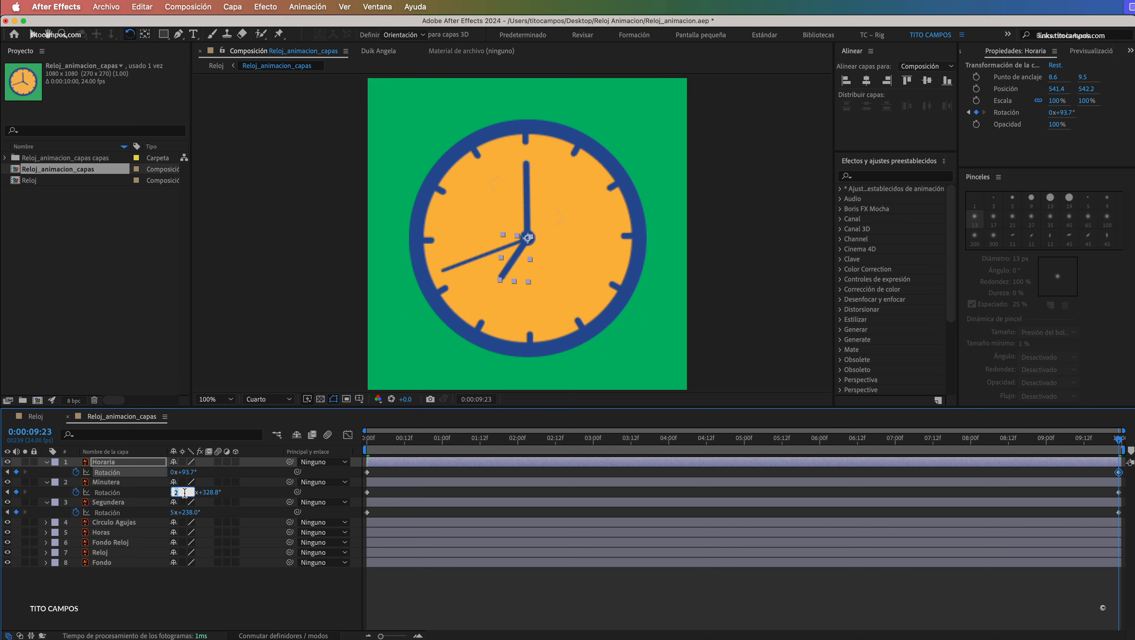
pyautogui.write('1')
pyautogui.press('Return')
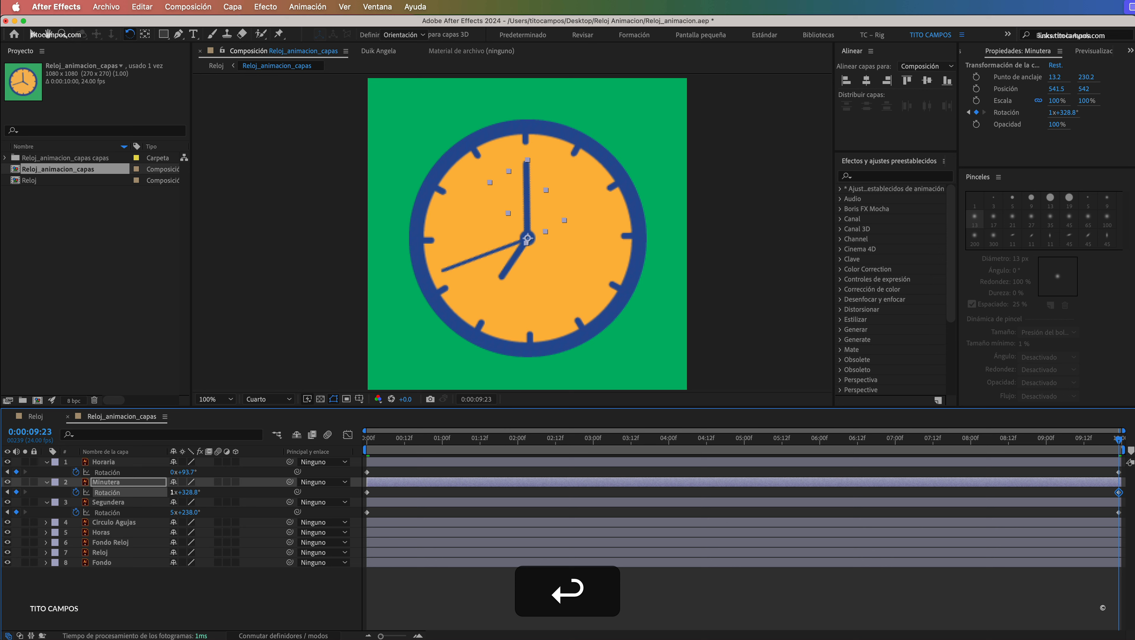
pyautogui.click(173, 513)
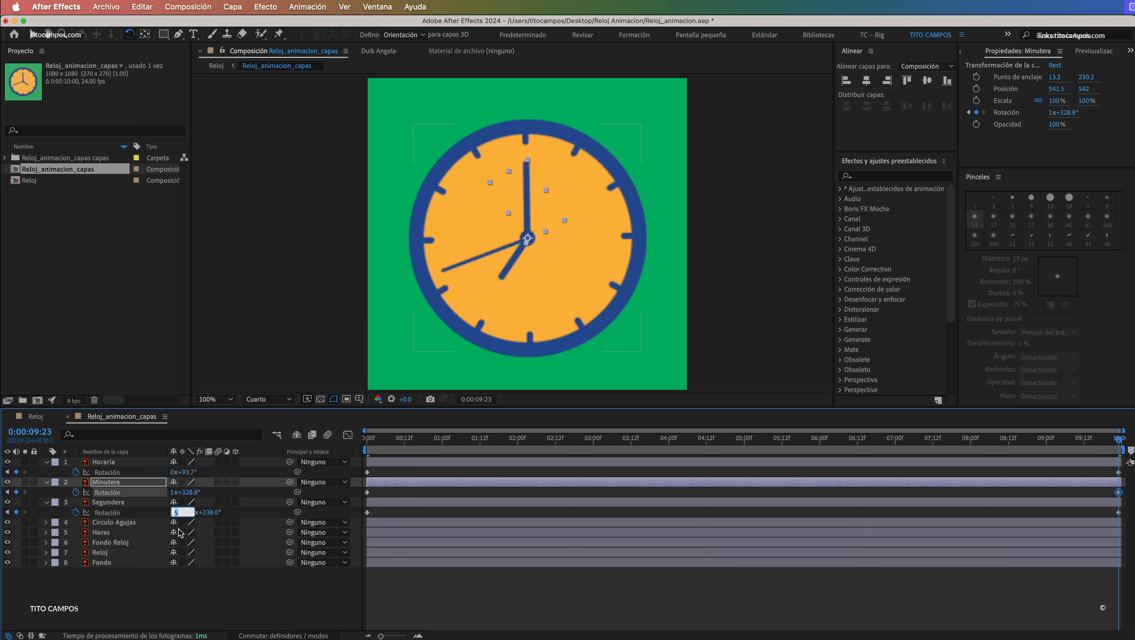
pyautogui.write('3')
pyautogui.press('Return')
# Play the slowed-down animation from the first frame and review how the hands join at the end of the loop
pyautogui.moveTo(385, 439); pyautogui.dragTo(363, 442)
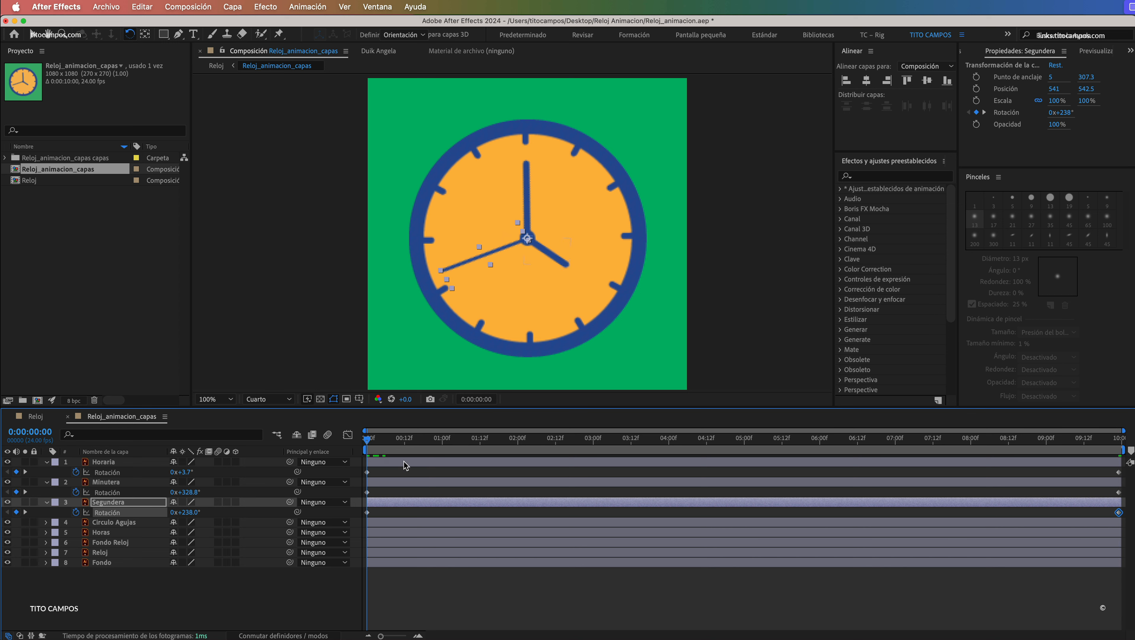
pyautogui.press('space')
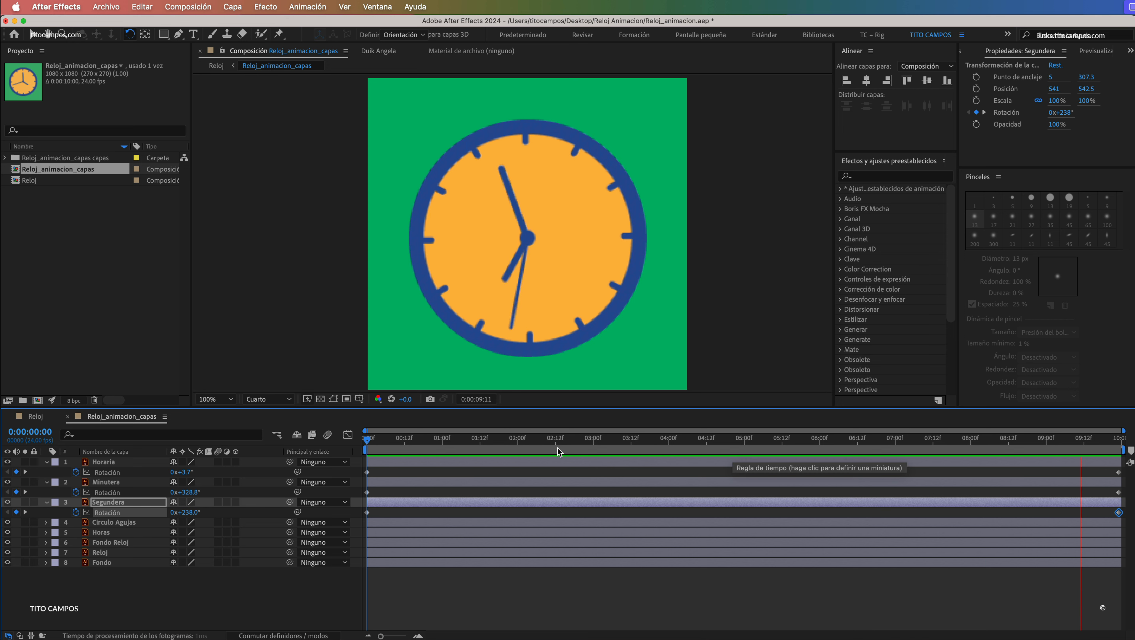
pyautogui.press('space')
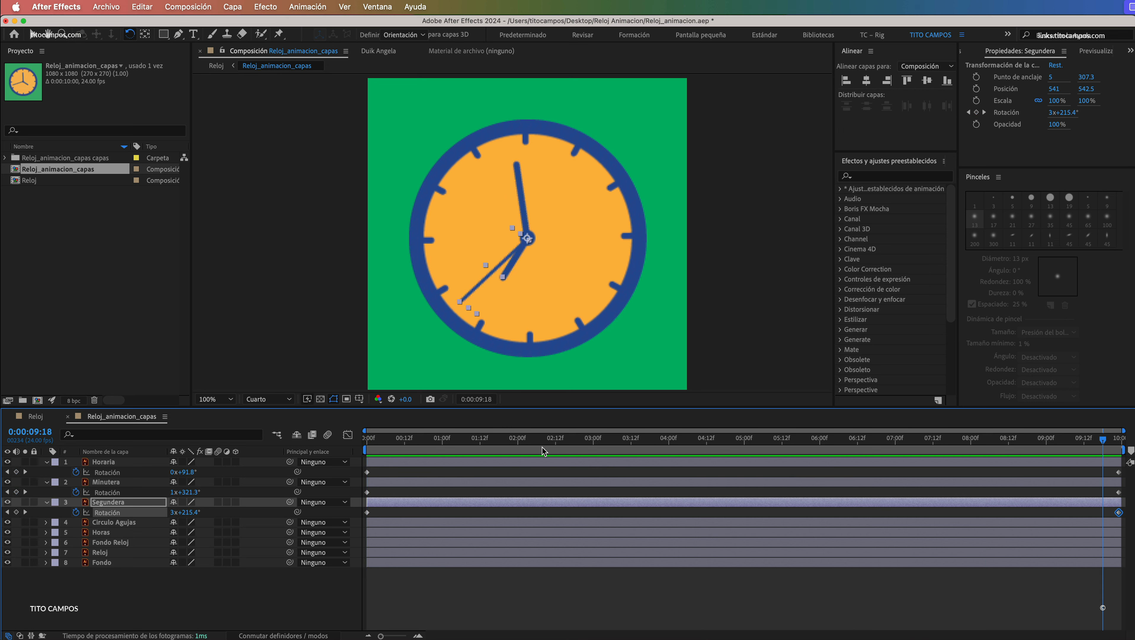
pyautogui.moveTo(943, 439); pyautogui.dragTo(1129, 448)
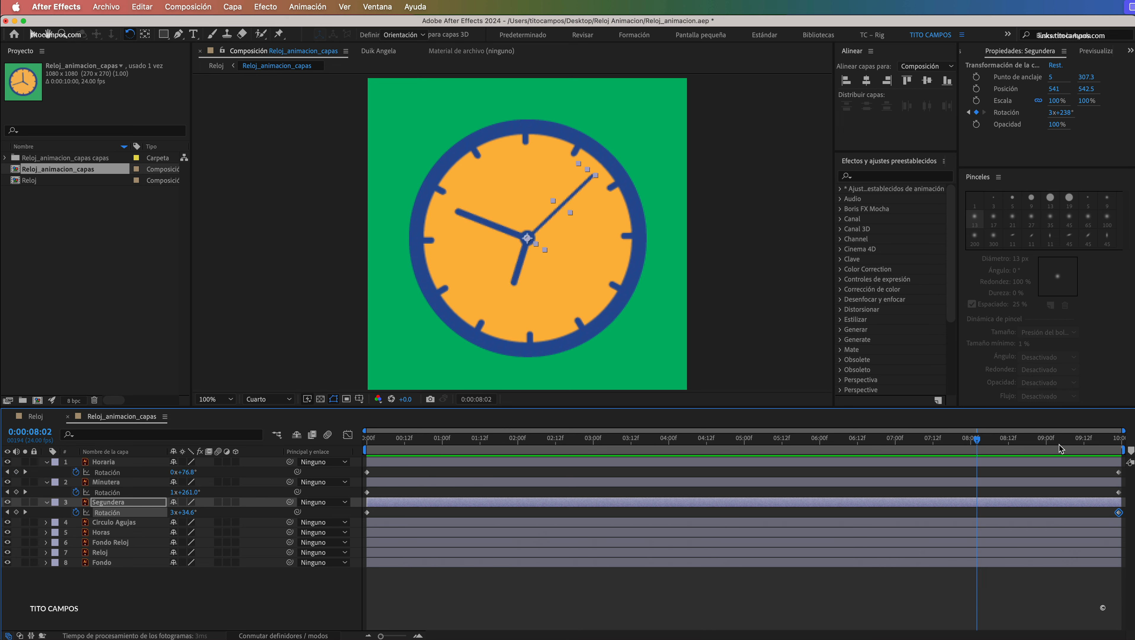
pyautogui.press('space')
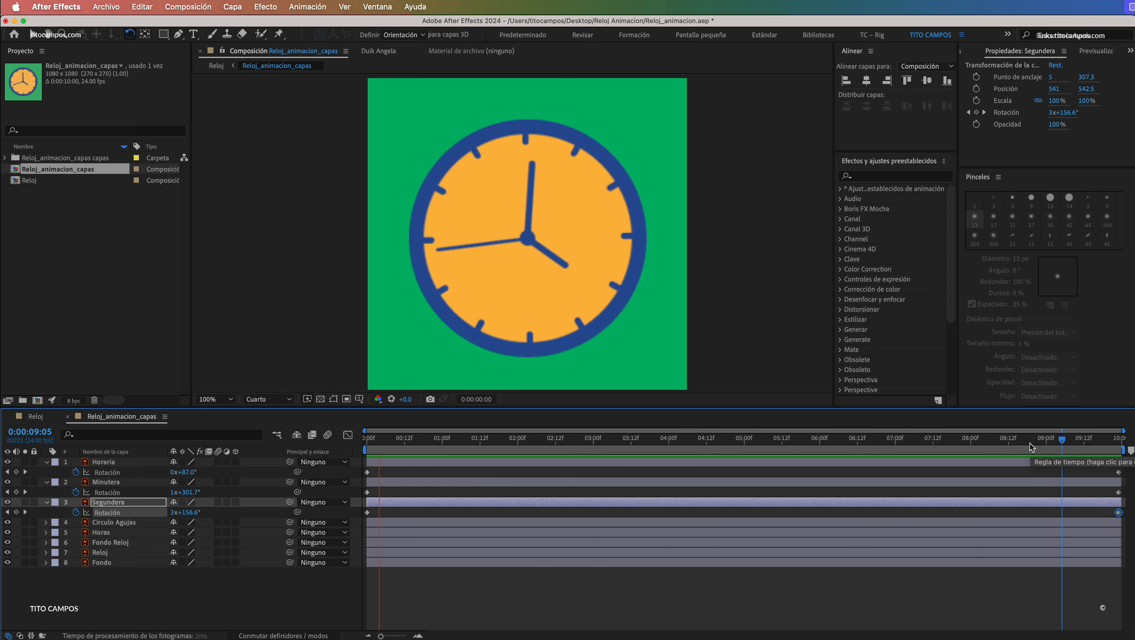